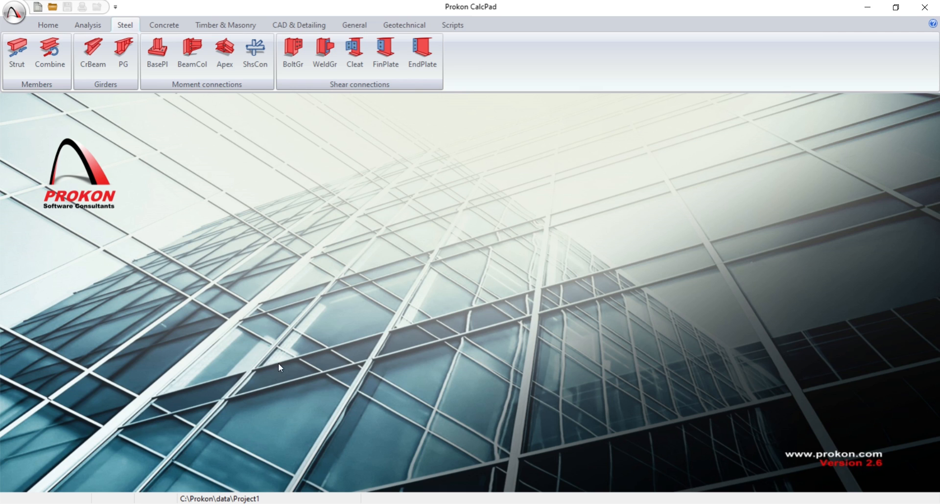
Start a base plate design using Eurocode 3 - 2005 as the steel code and save it as the preferred setting
click(165, 67)
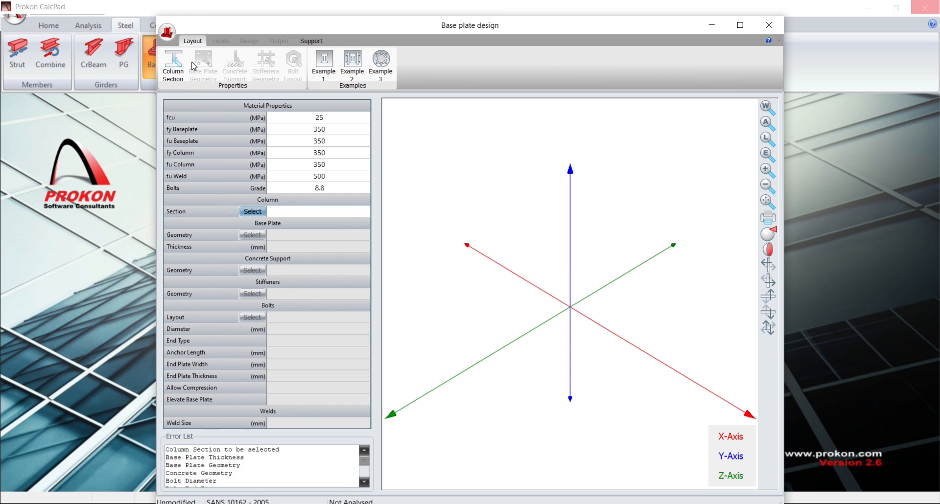
click(167, 32)
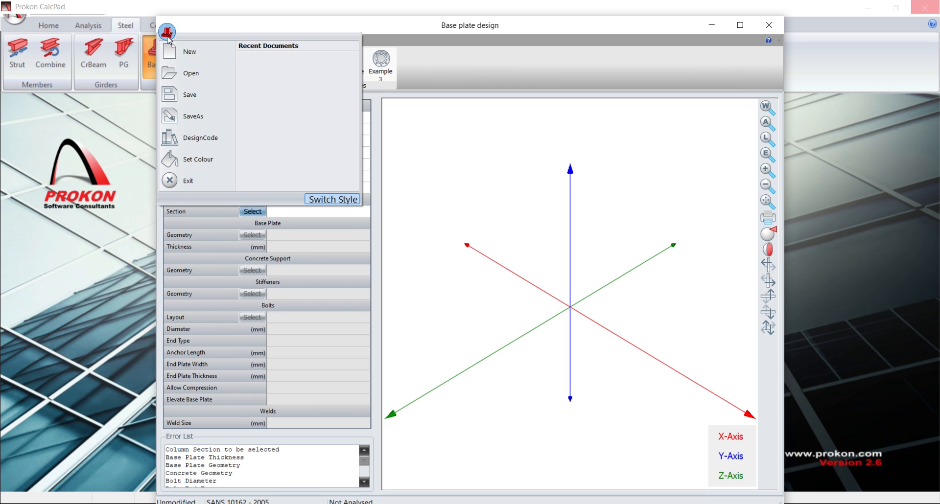
click(195, 141)
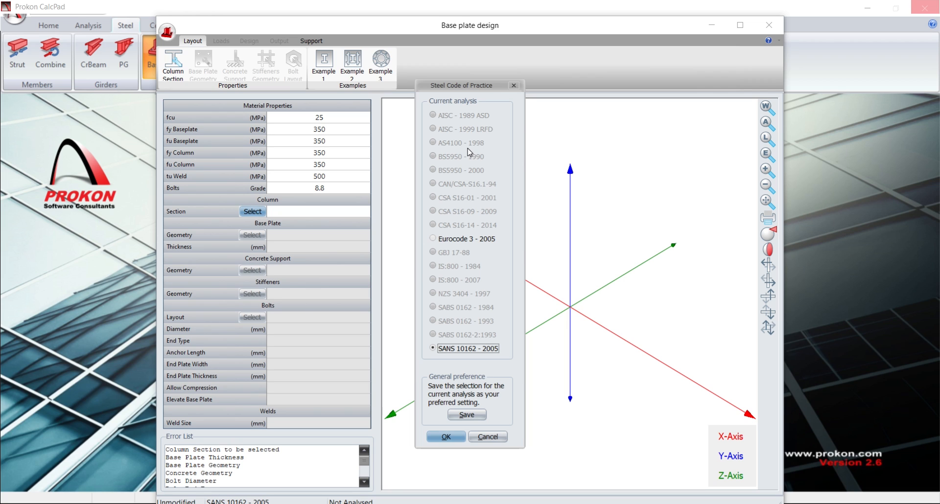
click(443, 243)
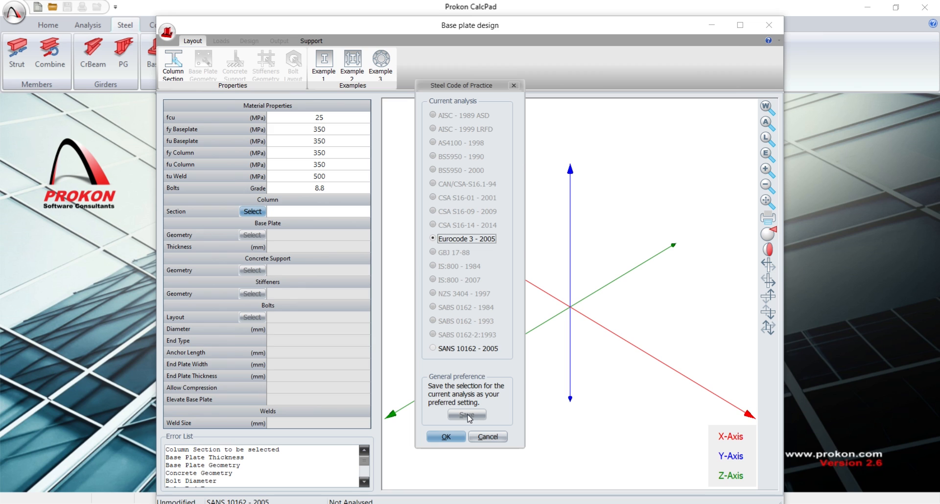
click(446, 436)
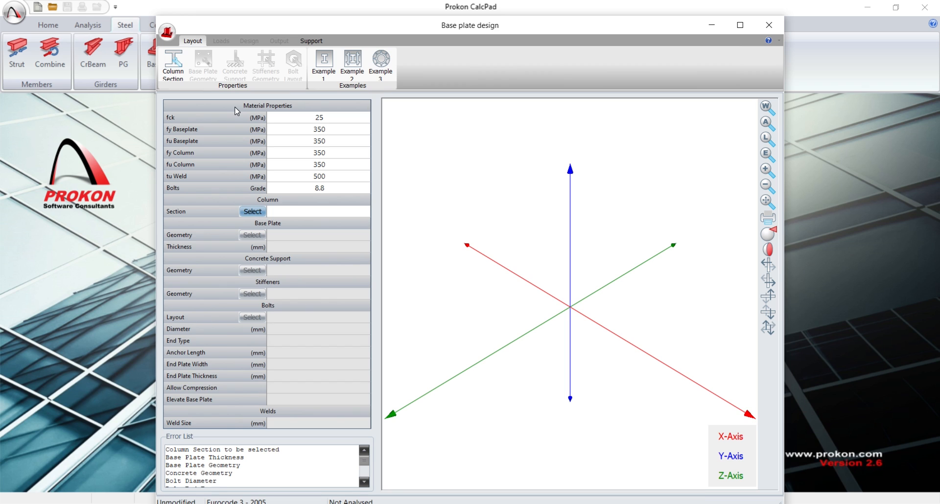
Set the concrete strength fck to 20 MPa and the base plate's fy and fu to 275 MPa
click(317, 121)
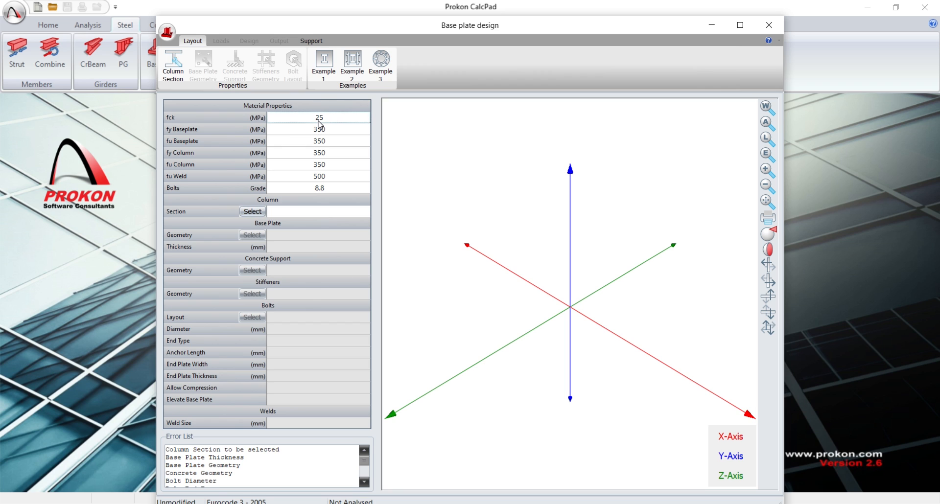
text(20)
key(Return)
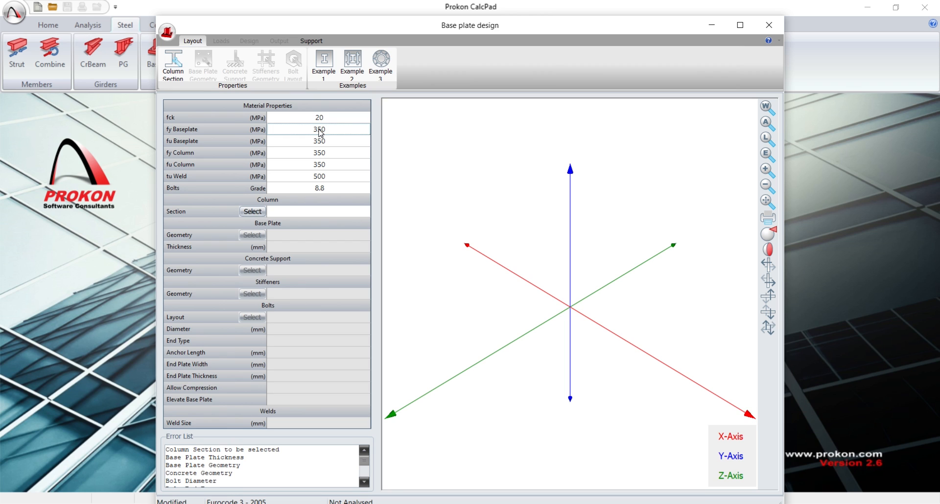
text(275)
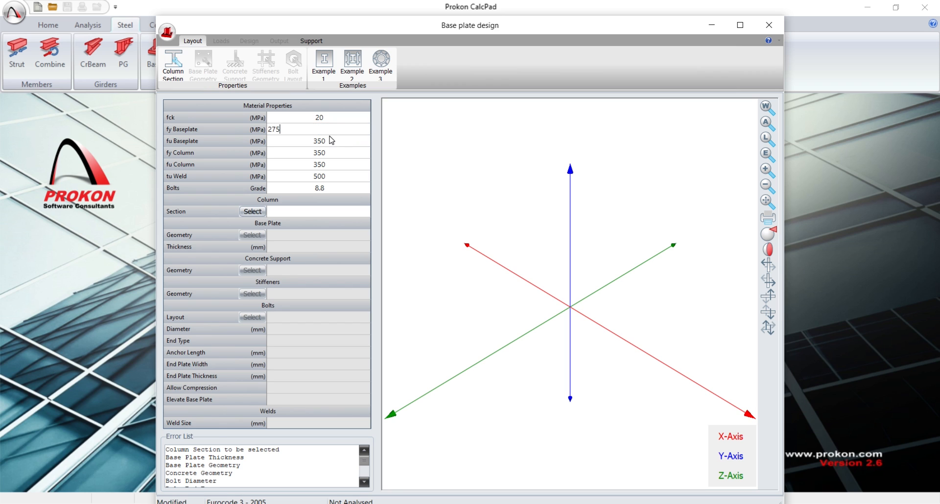
click(322, 141)
text(275)
click(326, 131)
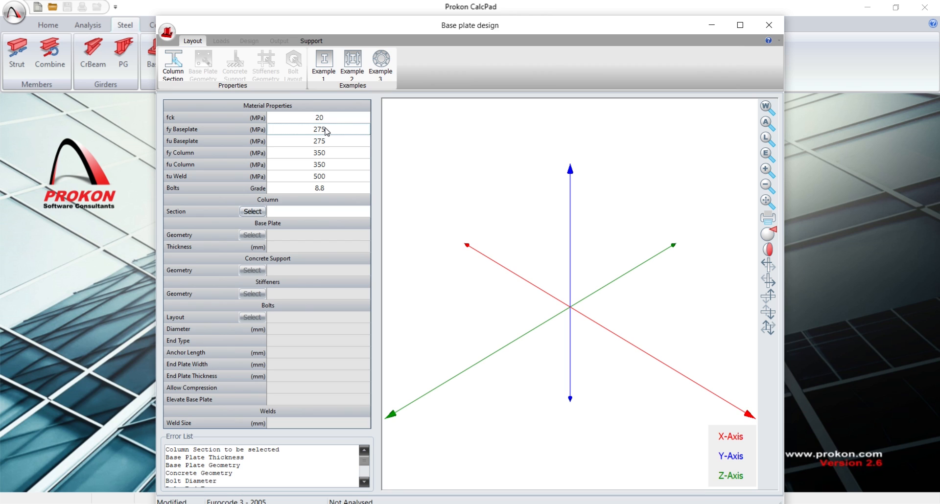
Set the column's fy and fu to 410 MPa each
click(323, 154)
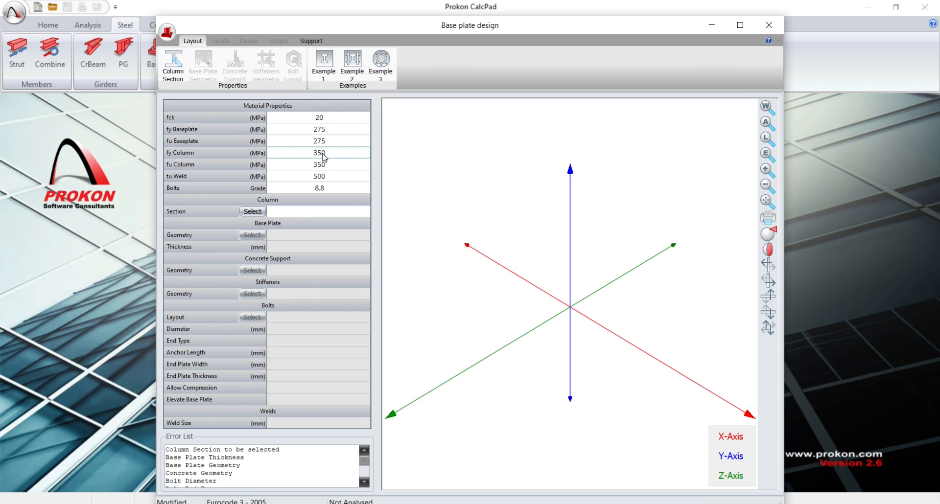
click(323, 155)
text(410)
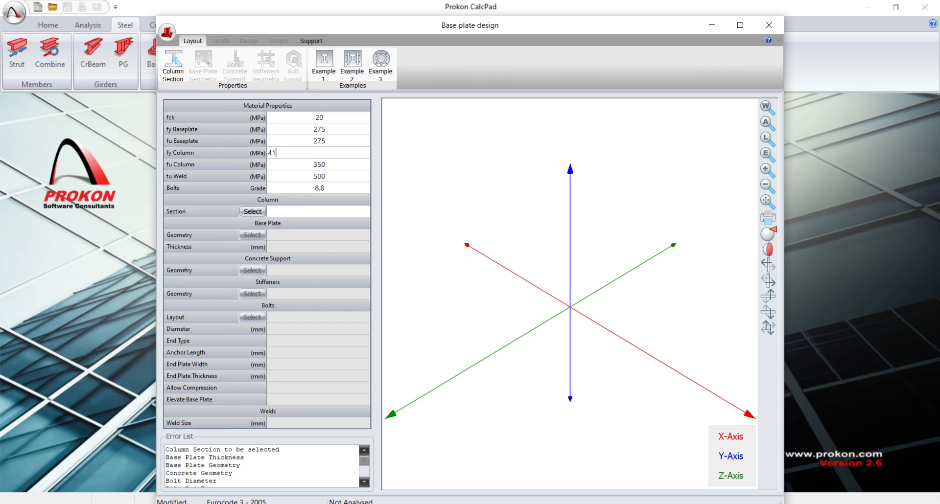
click(331, 166)
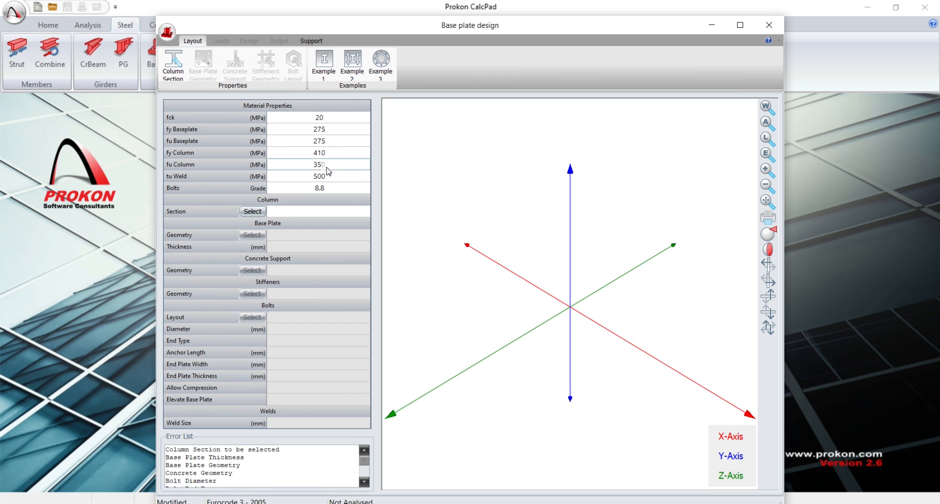
text(410)
Set the weld strength to 200 MPa and choose bolt grade 8.8 from the available grades
click(312, 181)
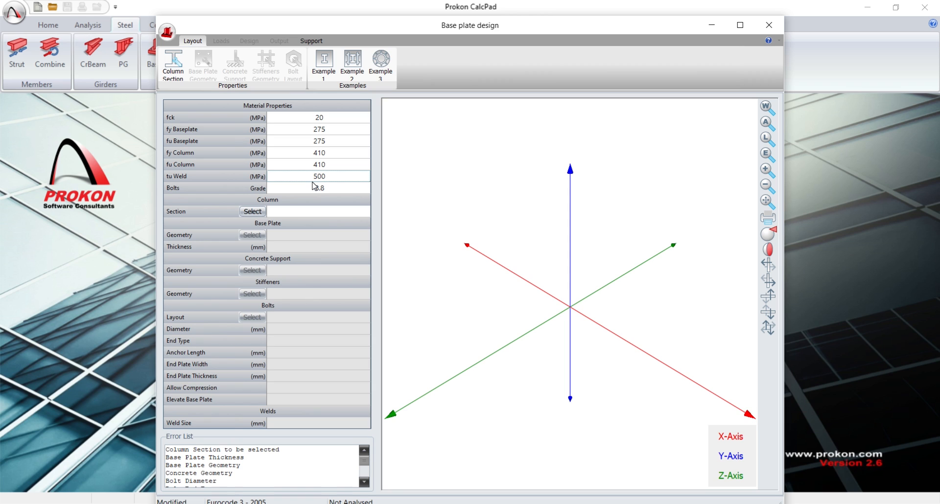
text(200)
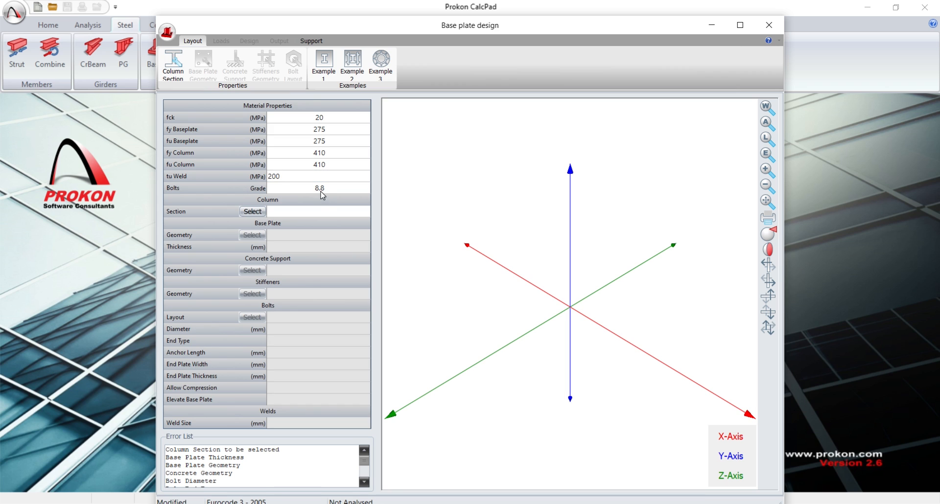
click(329, 191)
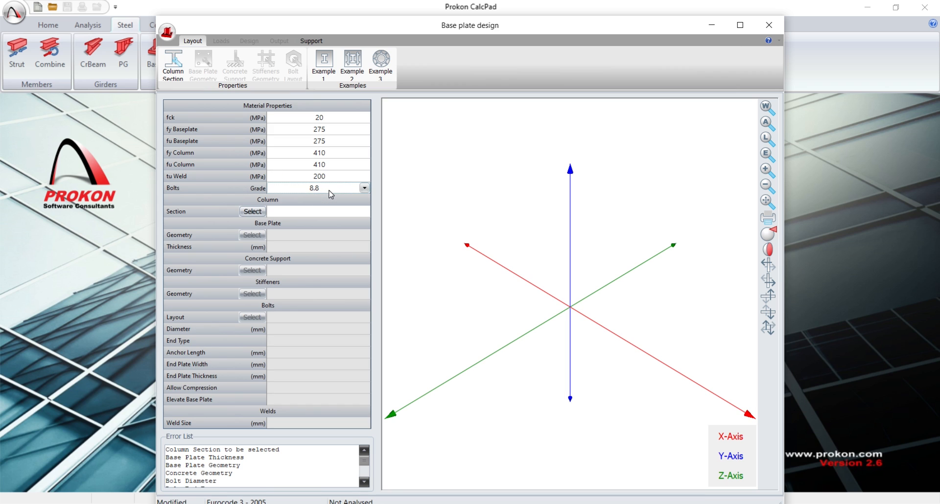
click(365, 189)
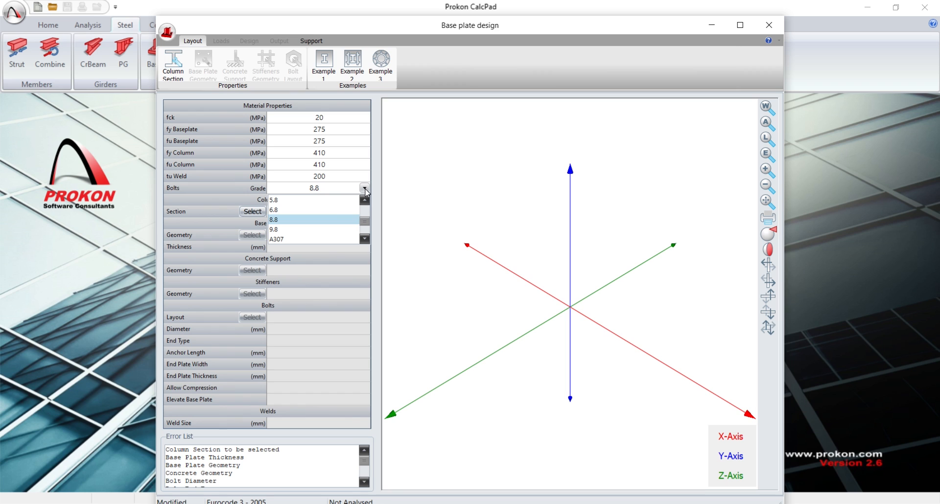
scroll(325, 209, up, 3)
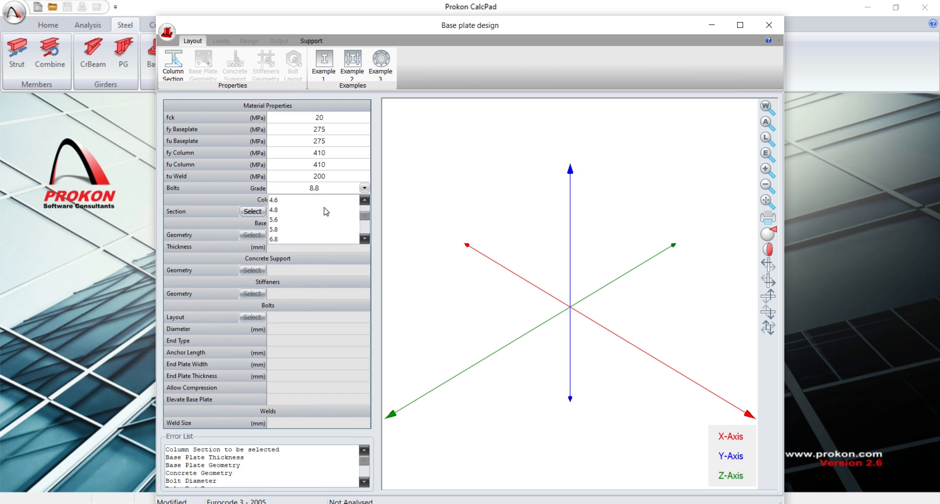
scroll(325, 211, down, 3)
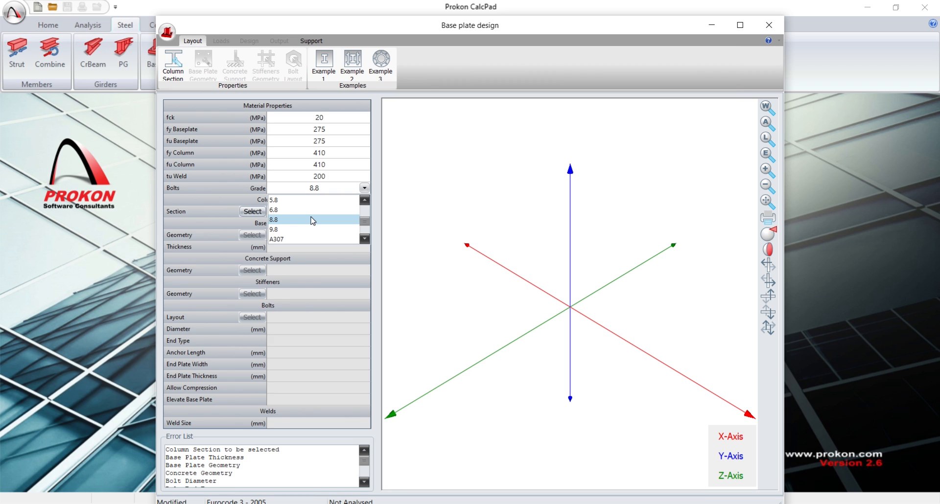
click(311, 220)
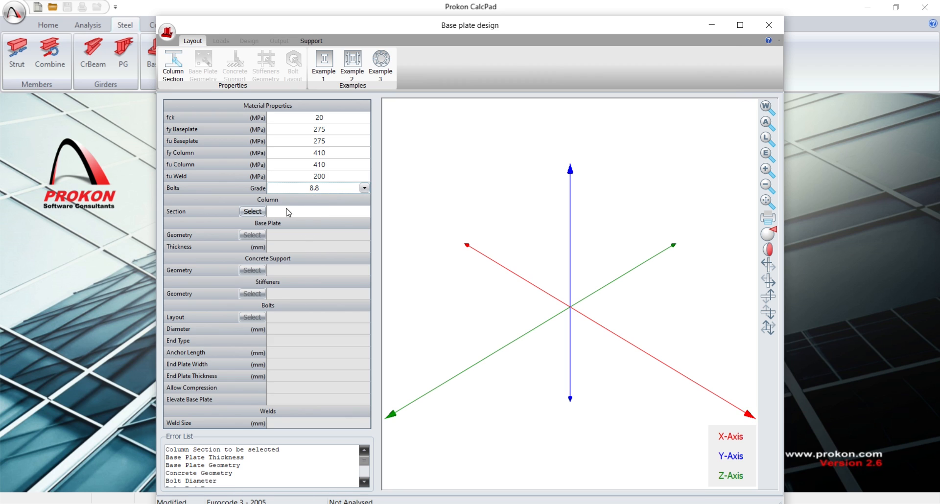
Assign the H-section 254x254x73 with vertical web as the column section
click(262, 212)
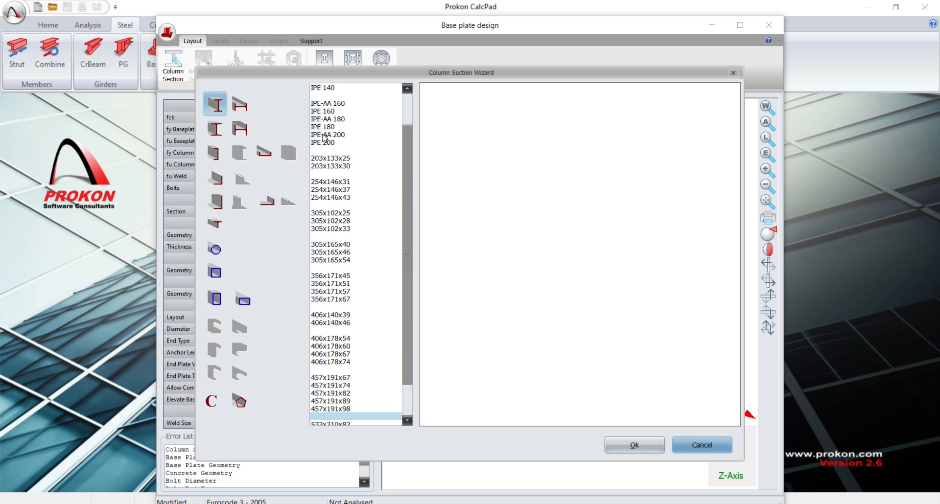
click(330, 198)
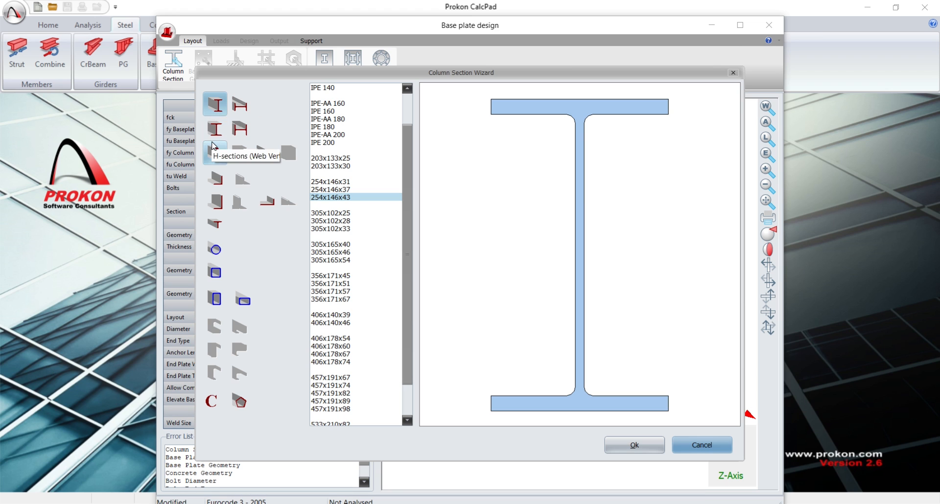
click(214, 130)
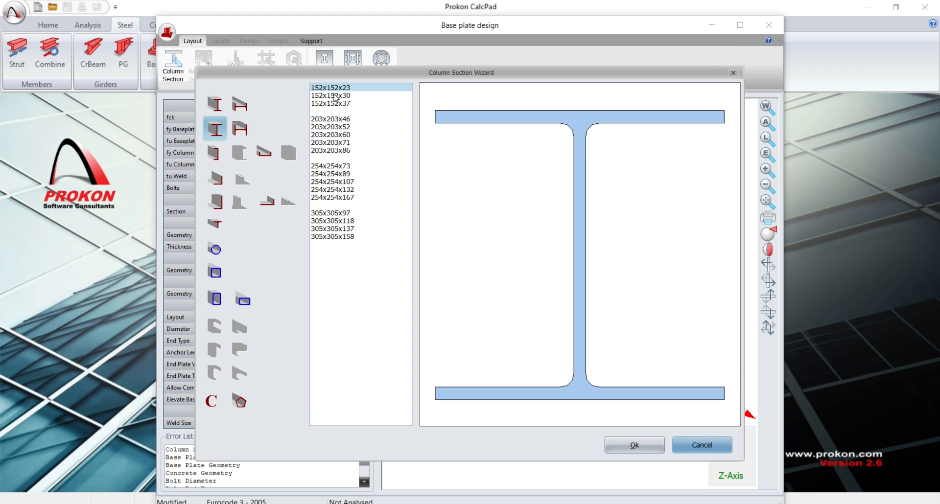
click(332, 167)
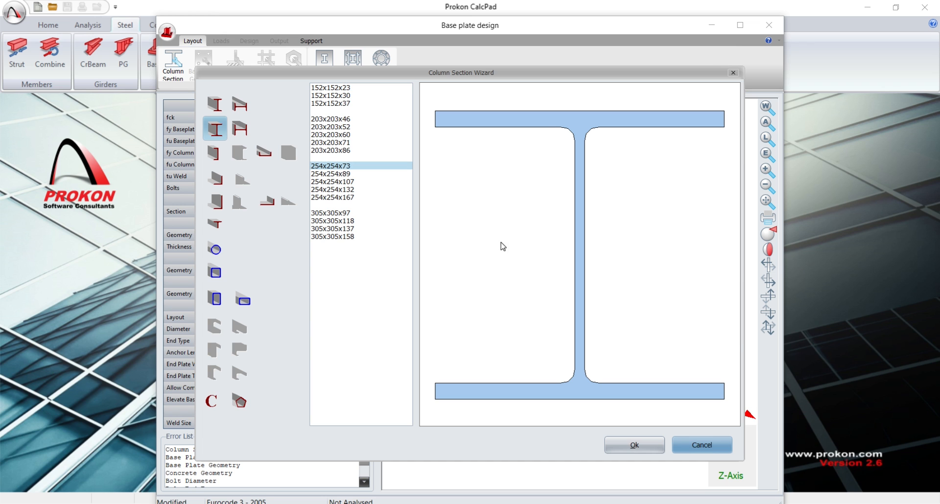
click(635, 445)
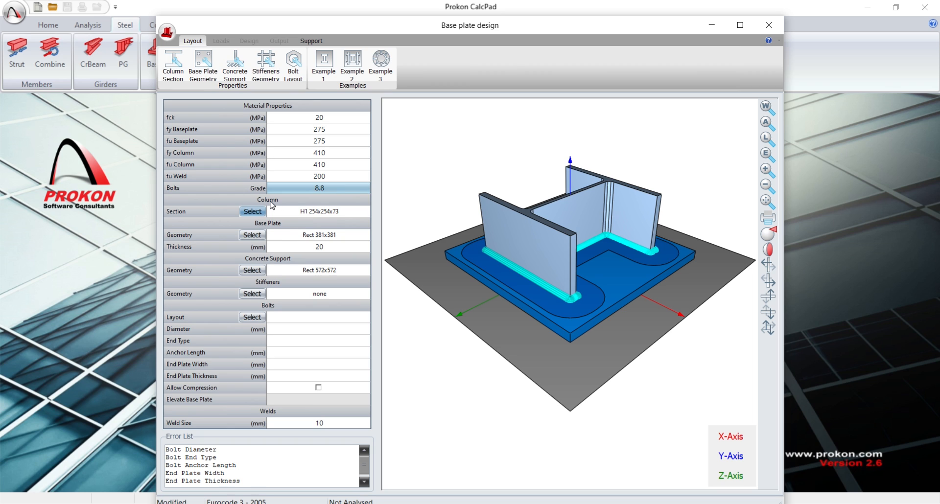
Open the base plate geometry, preview the circular layout and return to the rectangular one
click(290, 235)
click(252, 235)
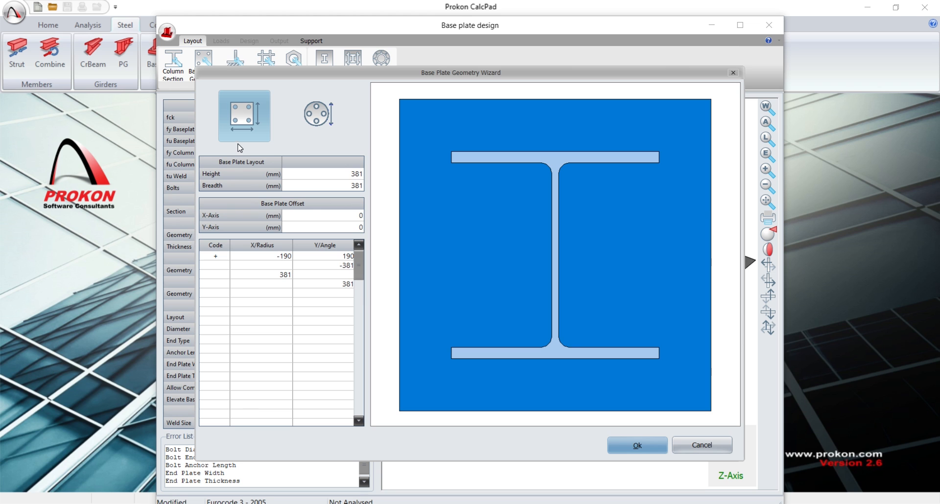
click(331, 119)
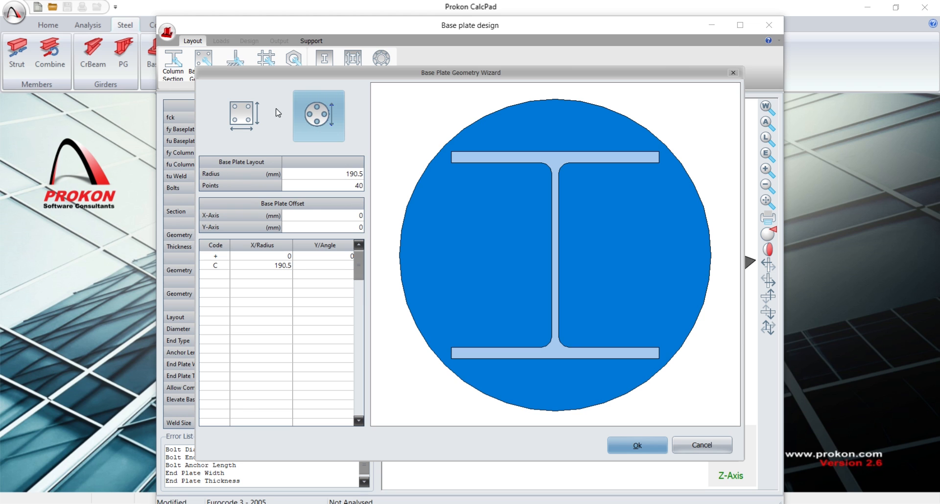
click(258, 111)
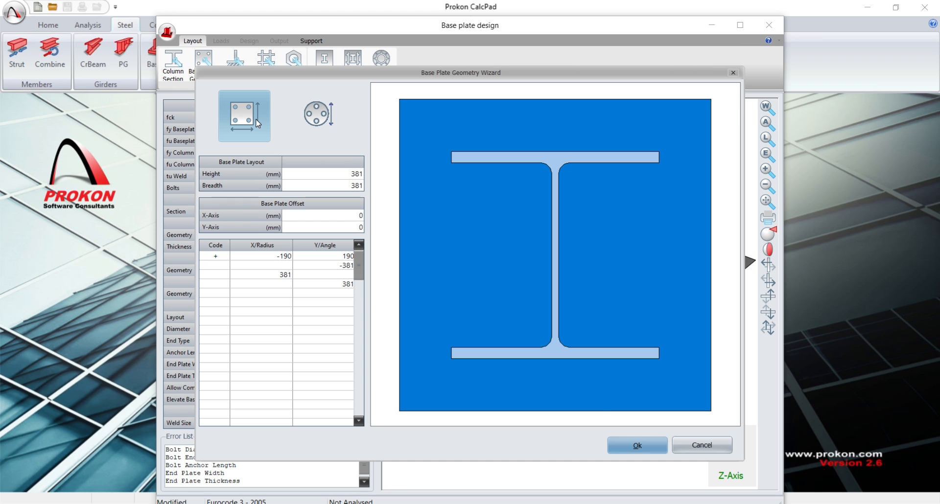
click(318, 116)
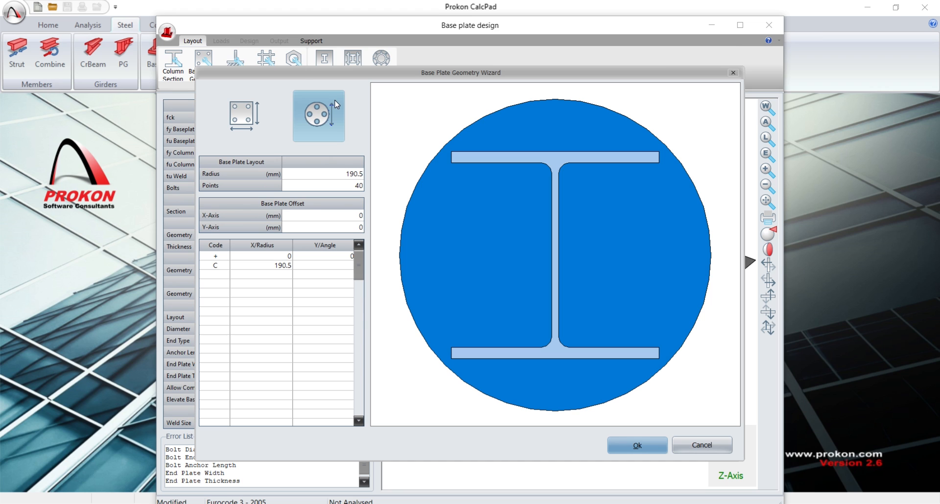
click(255, 125)
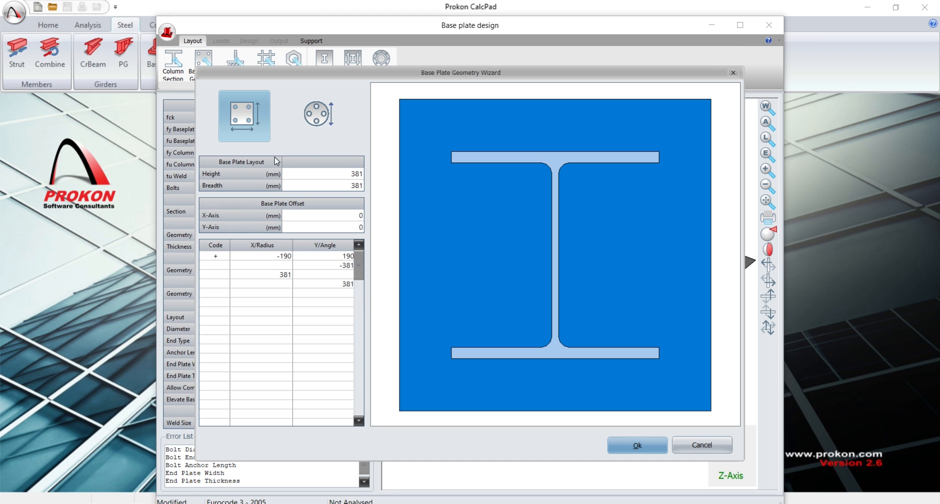
Set the rectangular base plate's height to 400 mm and breadth to 500 mm, and apply the geometry
click(327, 172)
click(347, 174)
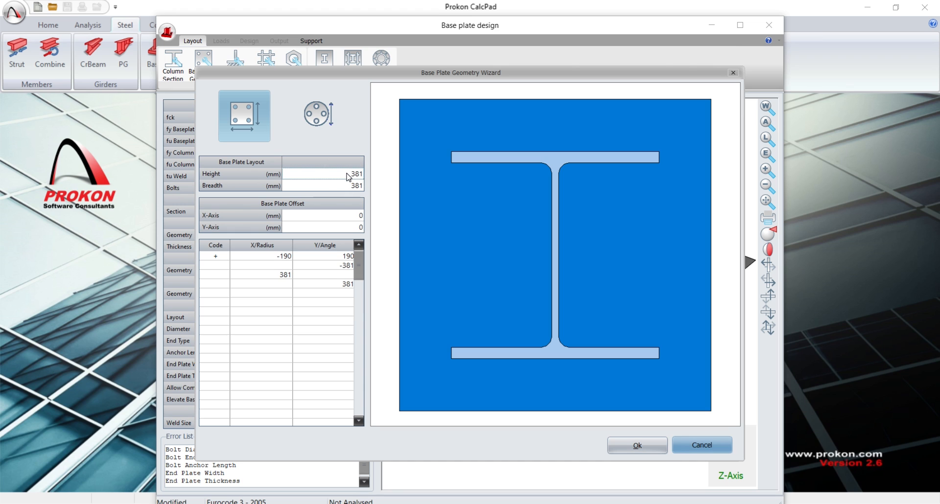
text(400)
key(Return)
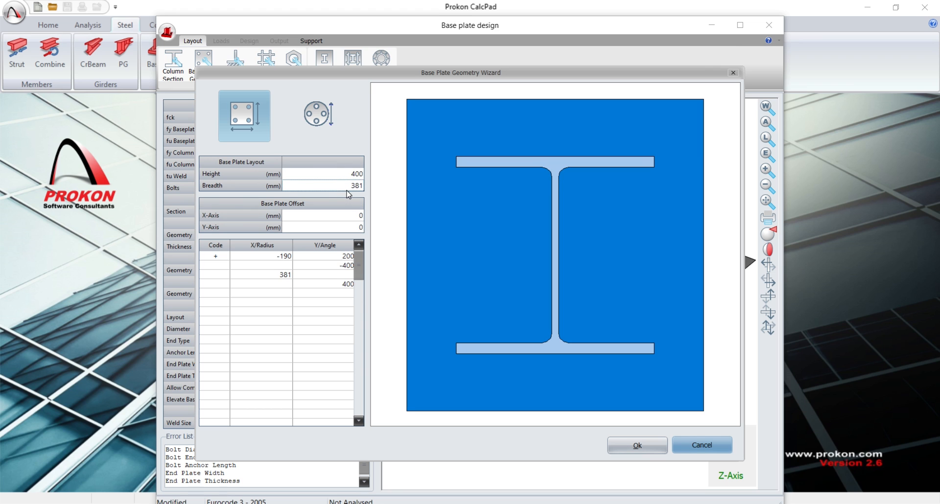
text(500)
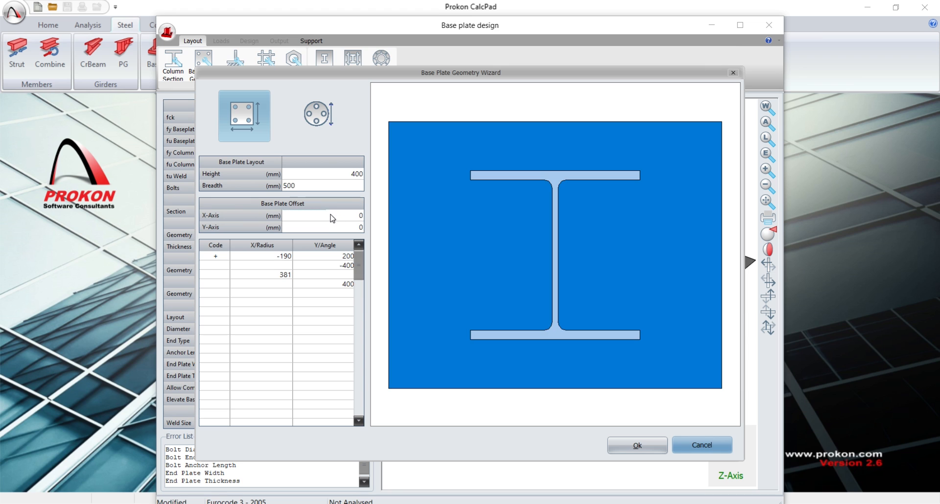
key(Return)
click(639, 445)
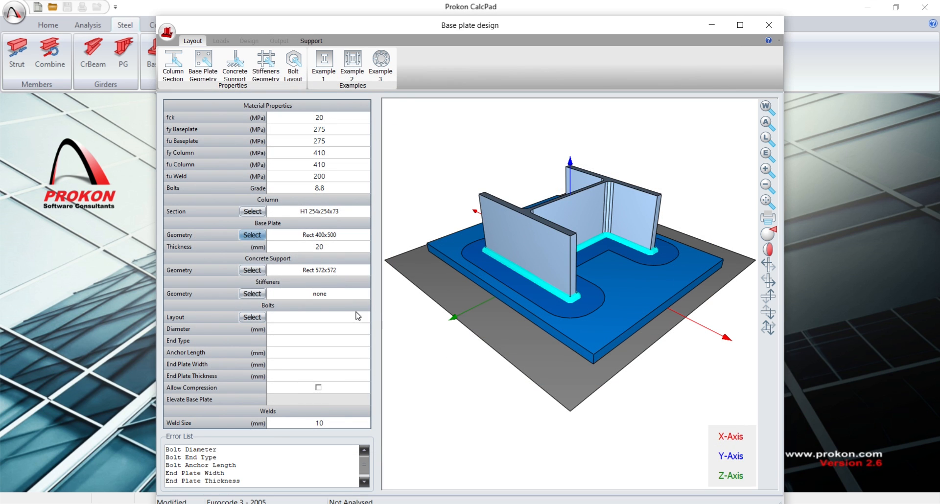
Open the concrete support geometry, preview the circular layout and return to the rectangular one
click(317, 251)
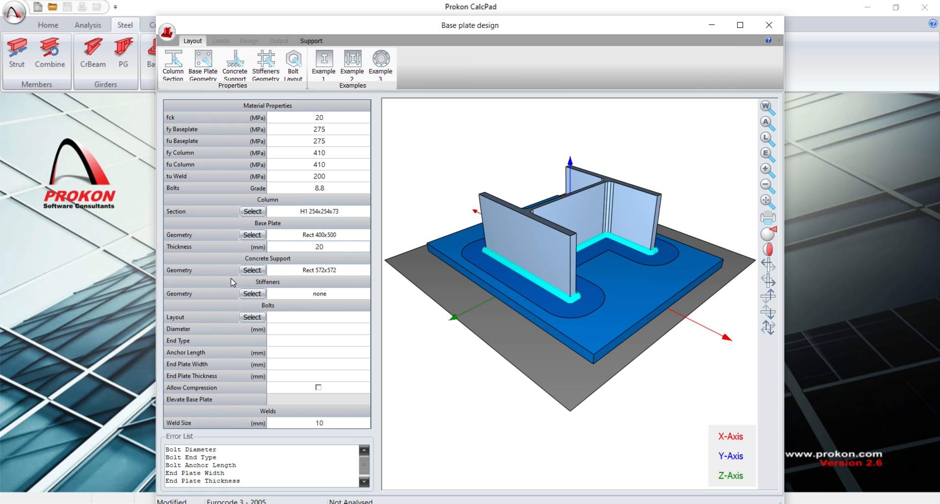
click(255, 273)
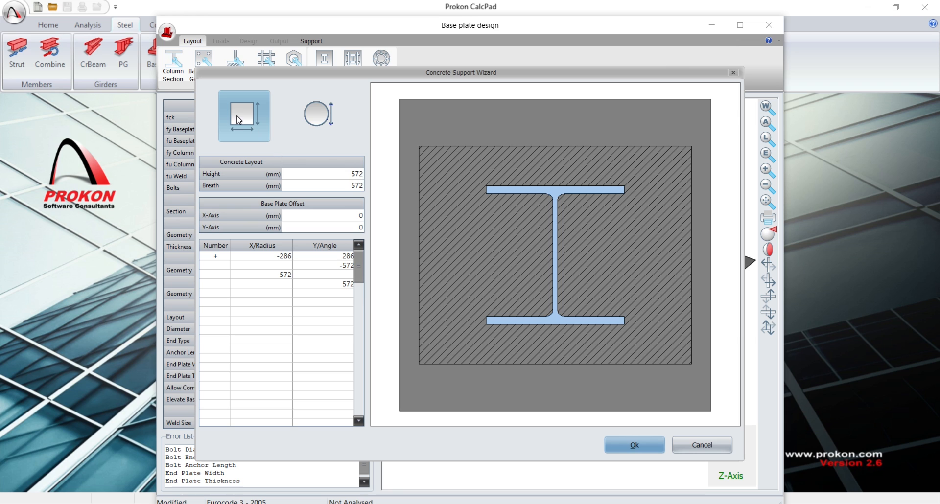
click(314, 118)
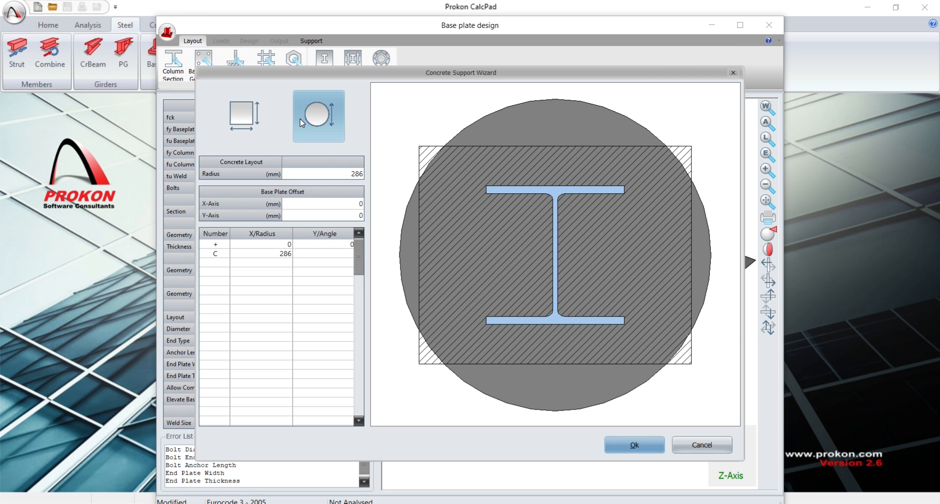
click(248, 116)
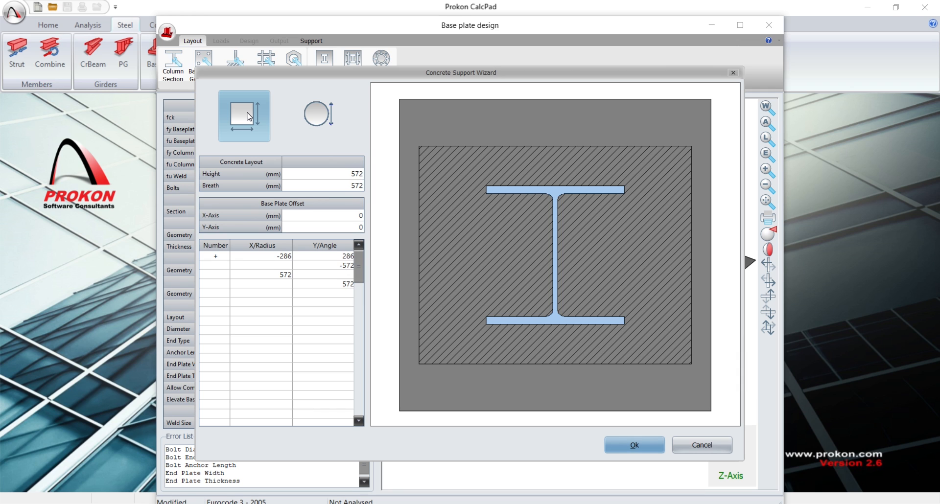
Set the rectangular concrete support's height to 550 mm and breadth to 600 mm, and apply the geometry
click(356, 176)
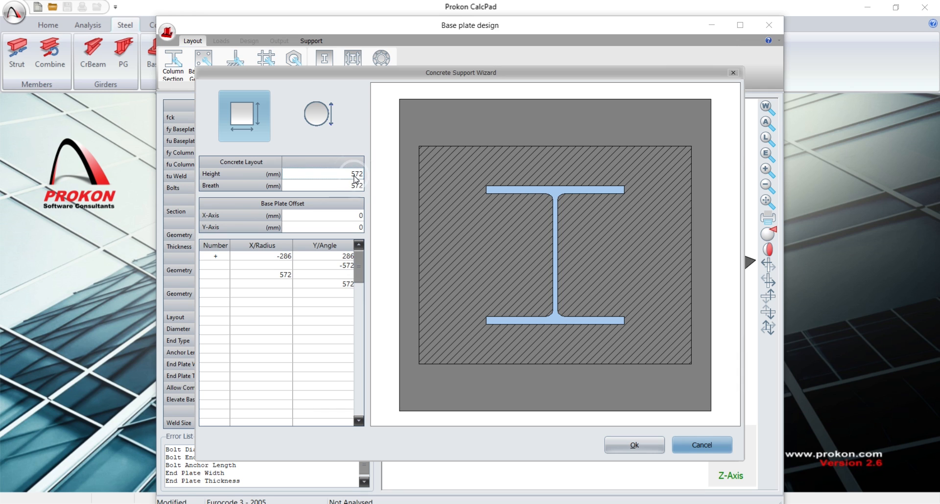
text(550)
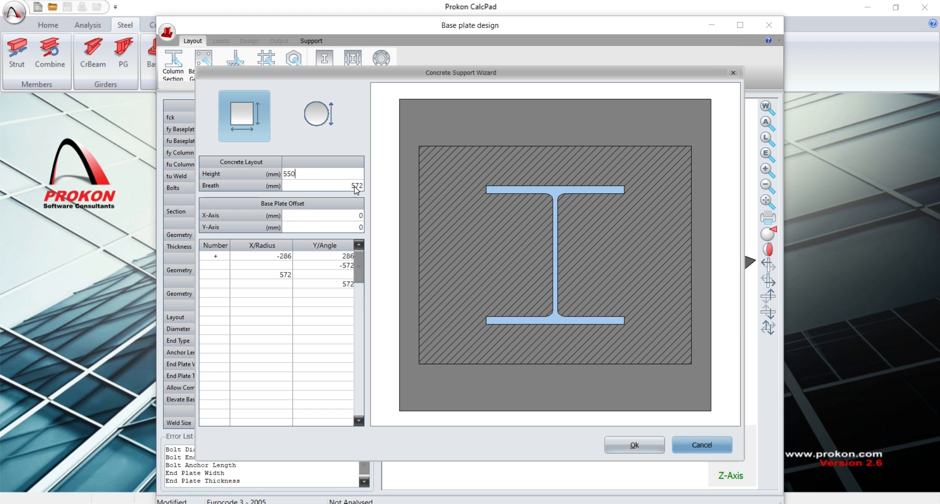
click(356, 190)
text(60)
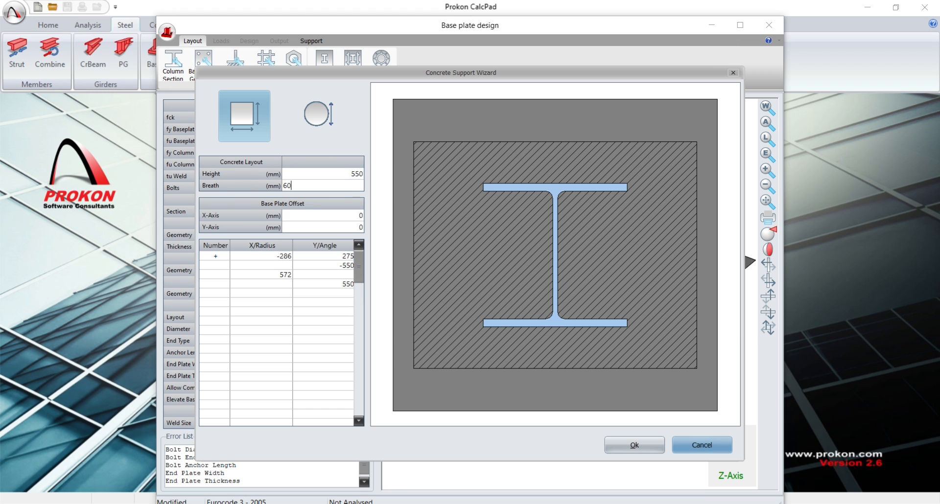
text(0)
click(320, 173)
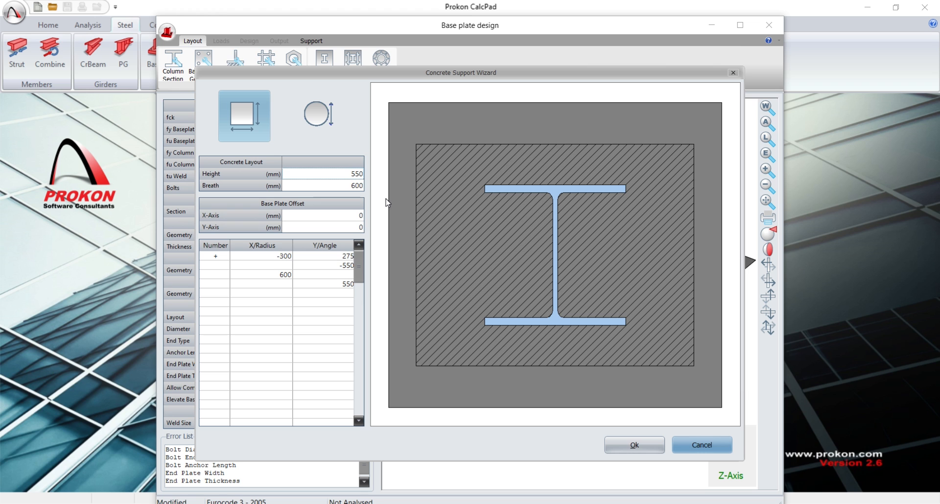
click(619, 441)
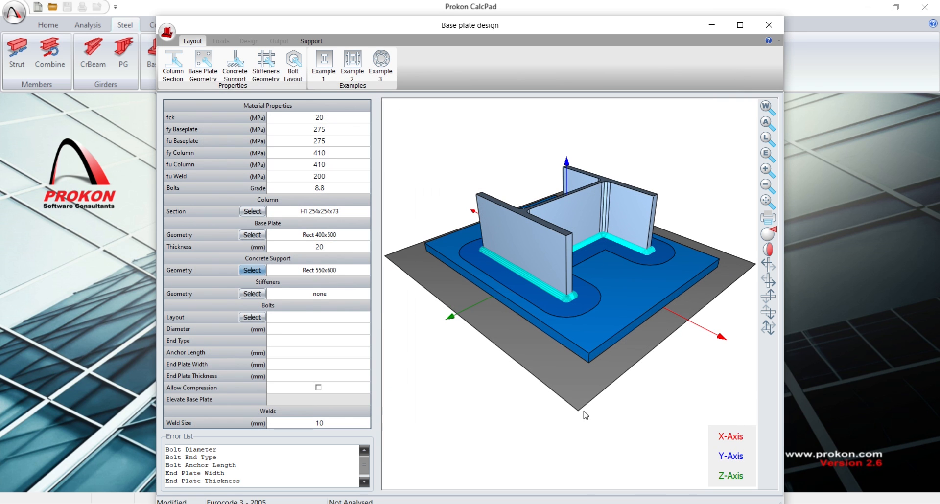
Preview the available stiffener layouts around the column and confirm the layout without stiffeners
click(255, 295)
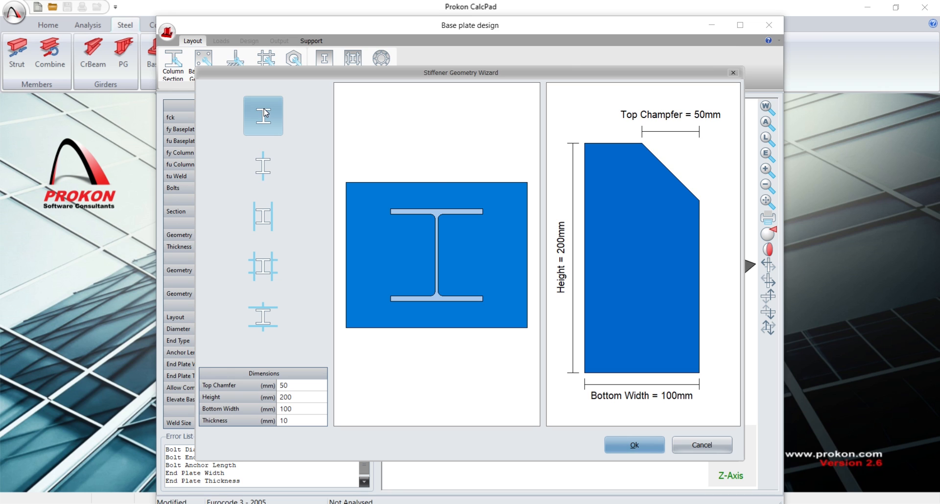
click(266, 181)
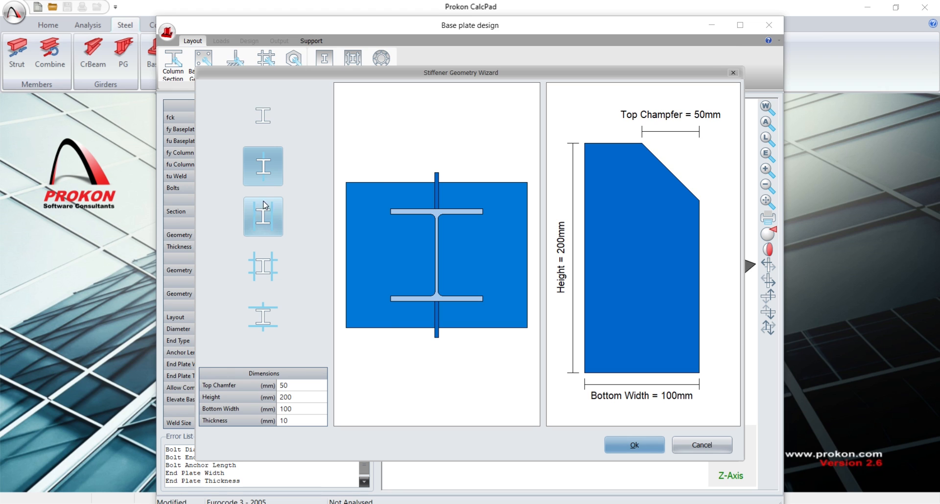
click(264, 223)
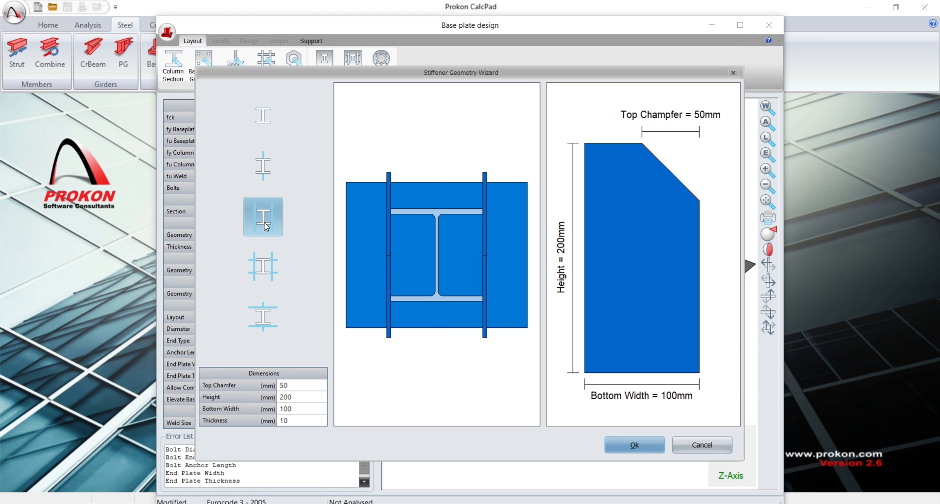
click(263, 268)
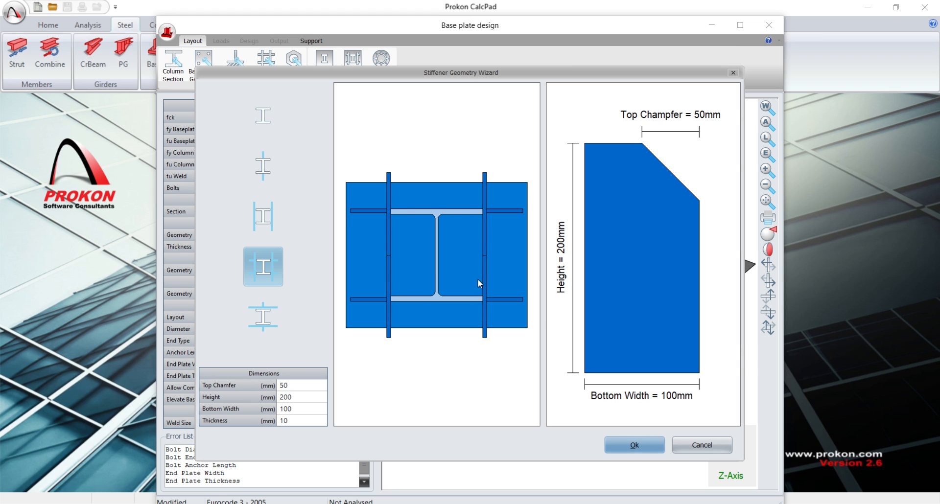
click(275, 318)
click(263, 112)
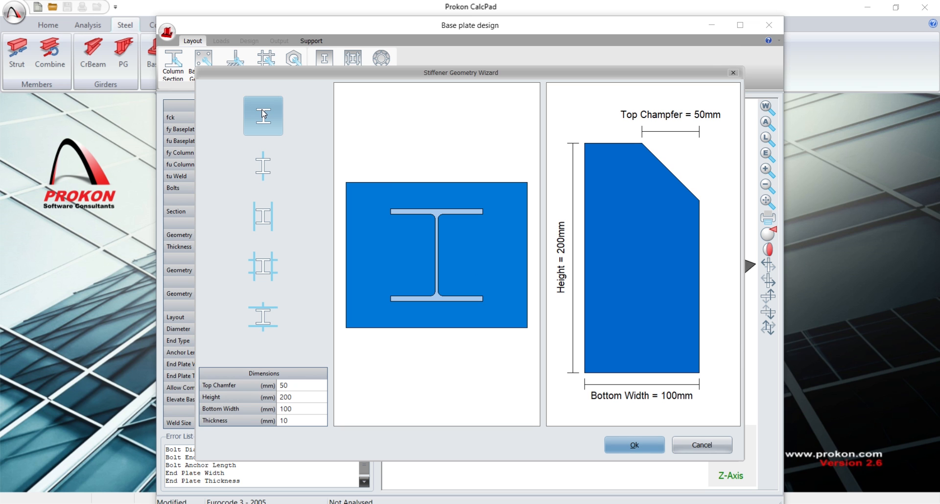
click(630, 450)
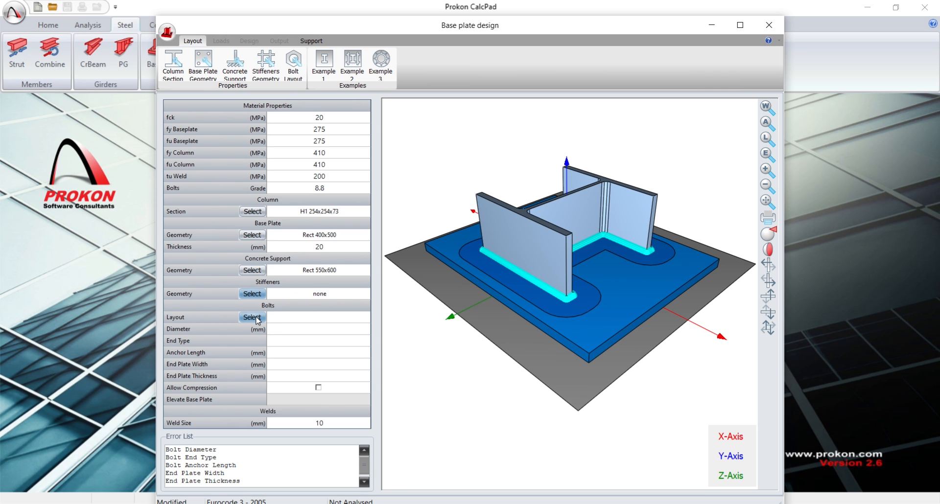
Open the bolt layout, compare the grid and circular arrangements, and choose the grid with 2 rows and 2 columns
click(253, 318)
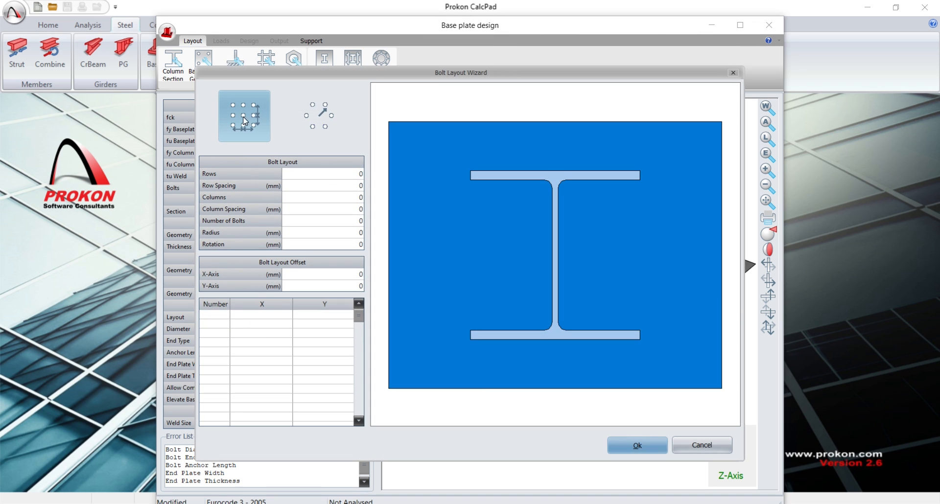
click(230, 117)
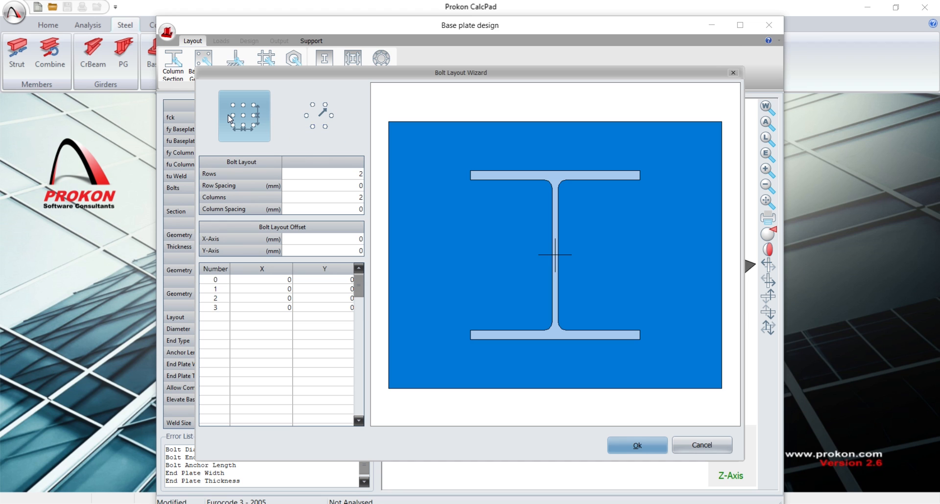
click(318, 121)
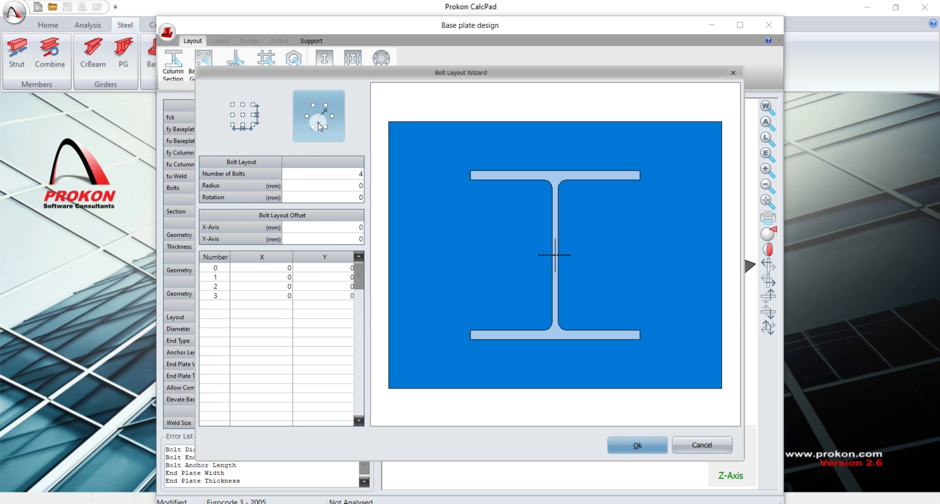
click(244, 121)
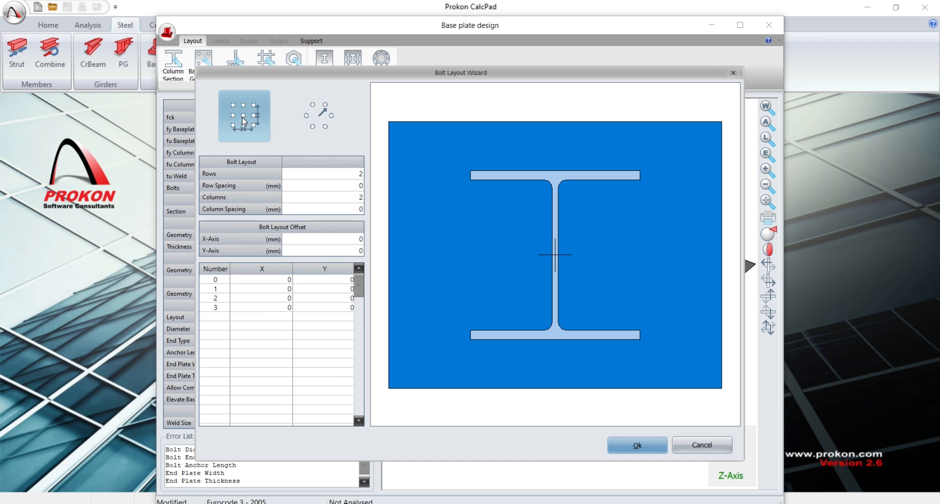
Set the bolt grid's row spacing to 250 mm
click(338, 190)
text(25)
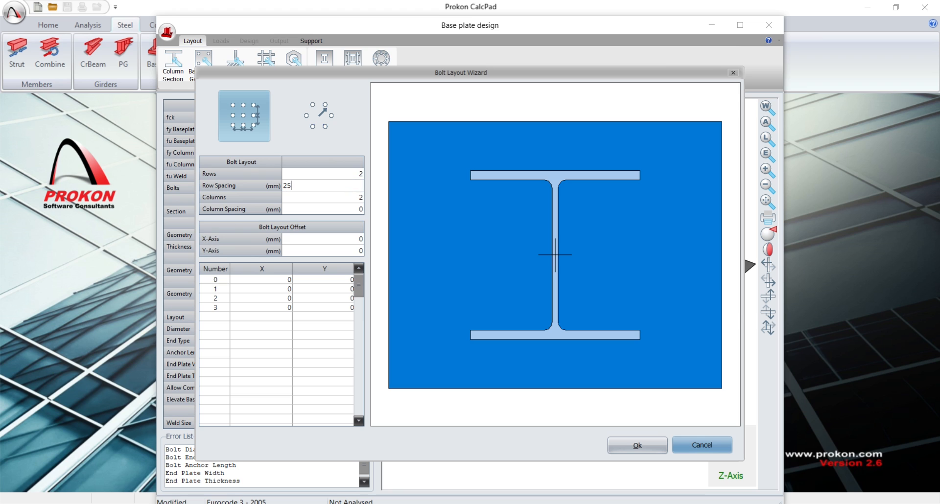
click(355, 211)
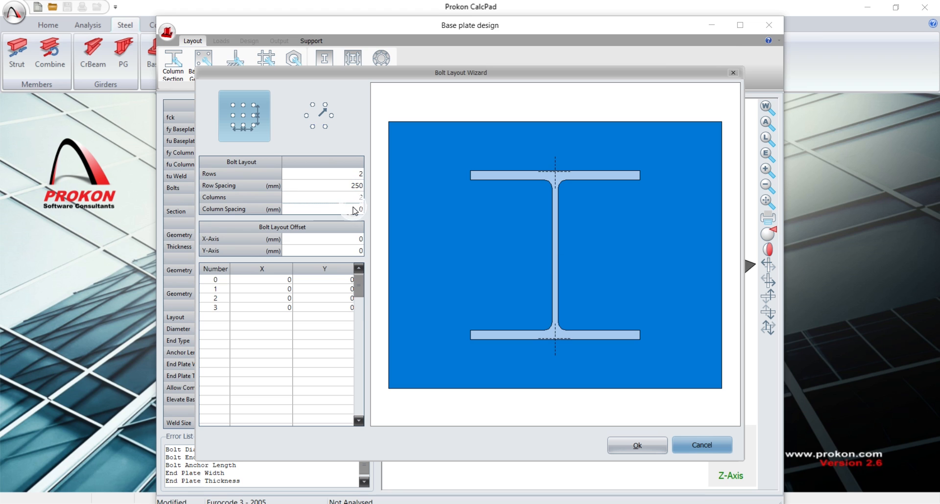
Set the bolt grid's row spacing to 300 mm and column spacing to 400 mm, and apply the layout
click(355, 189)
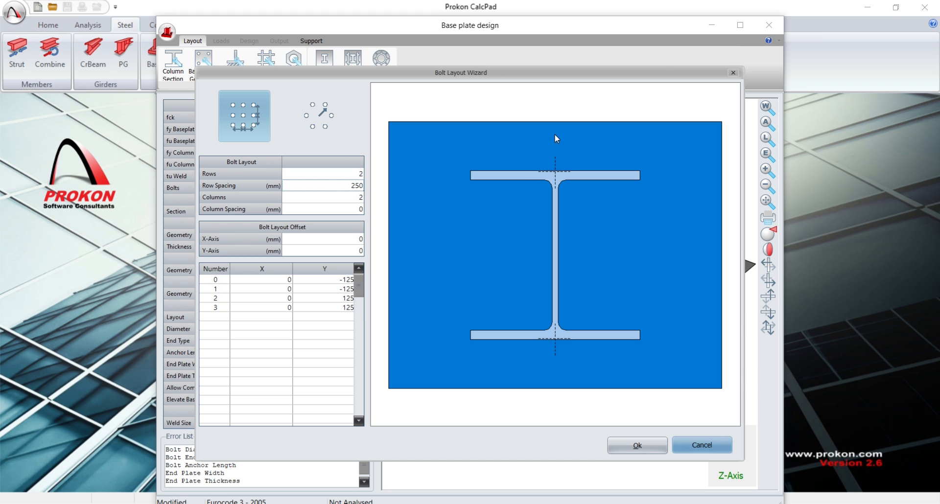
text(300)
click(363, 212)
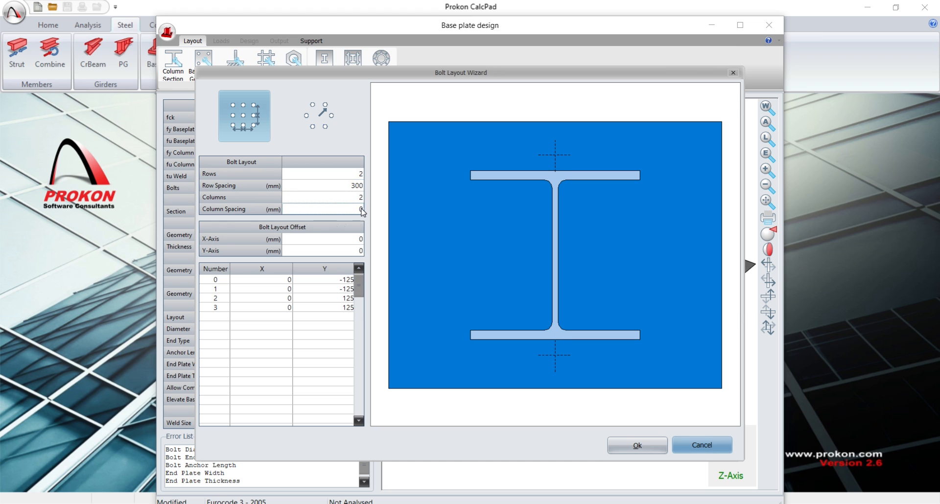
text(4)
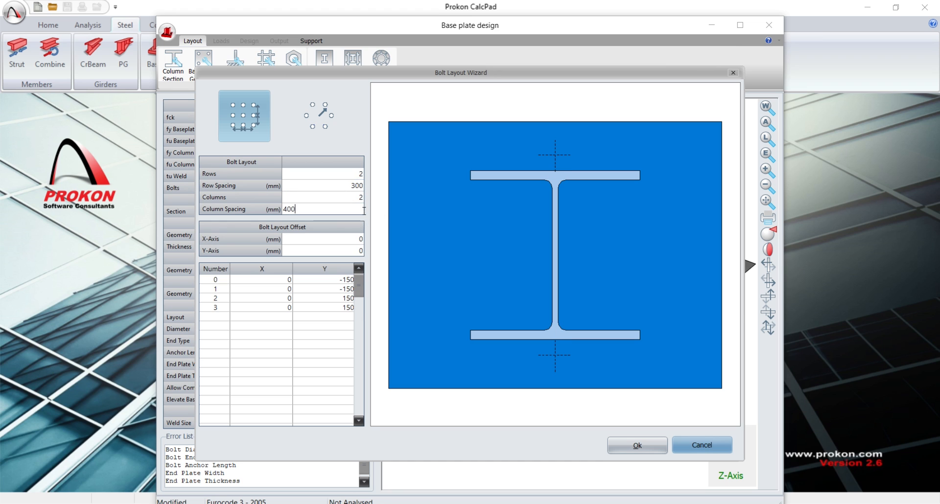
text(00)
click(345, 189)
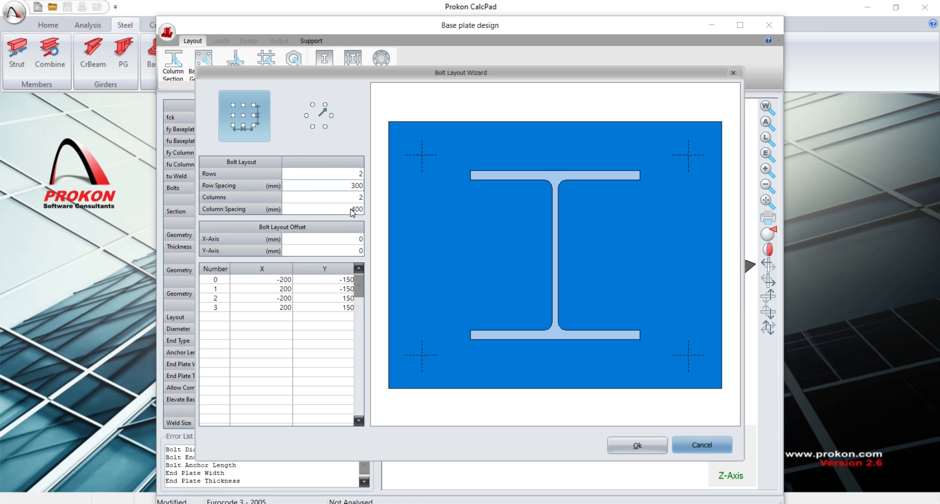
click(621, 445)
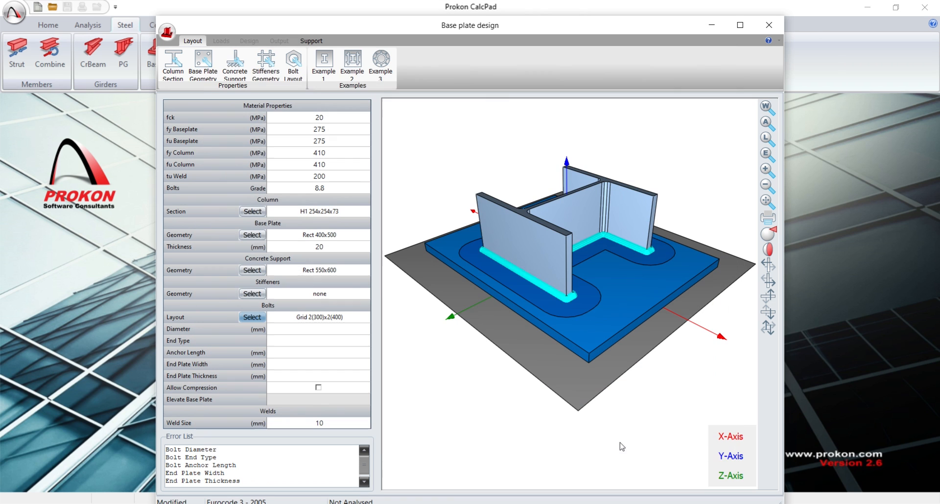
Choose a bolt diameter of 20 mm from the available sizes
click(285, 332)
click(365, 330)
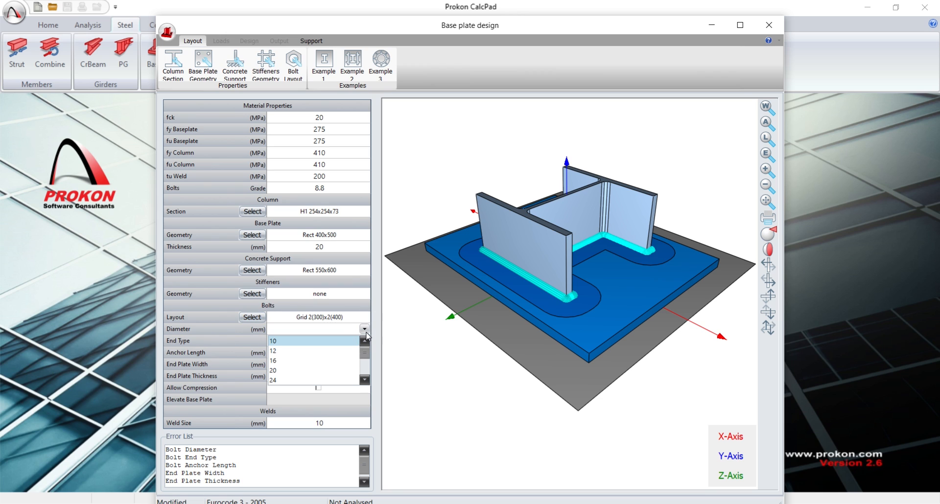
click(306, 372)
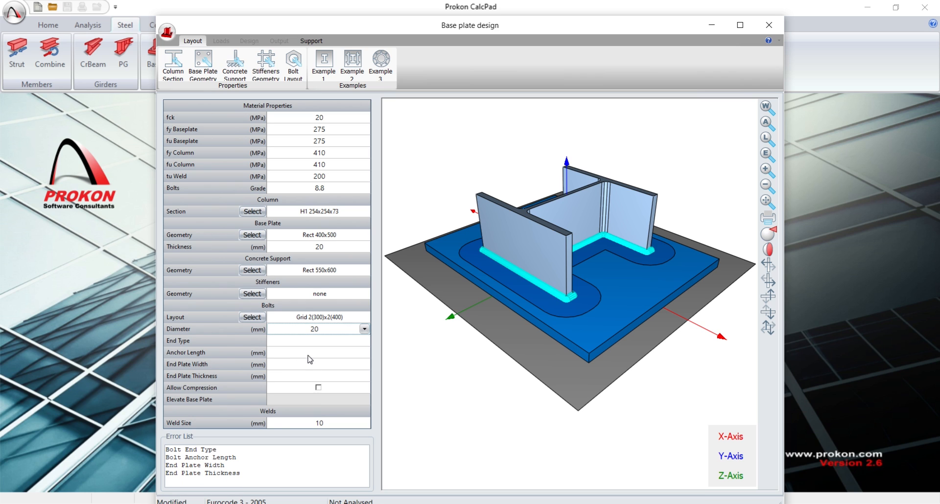
Try Circular Plate as the bolt end type and settle on Square Plate
click(284, 341)
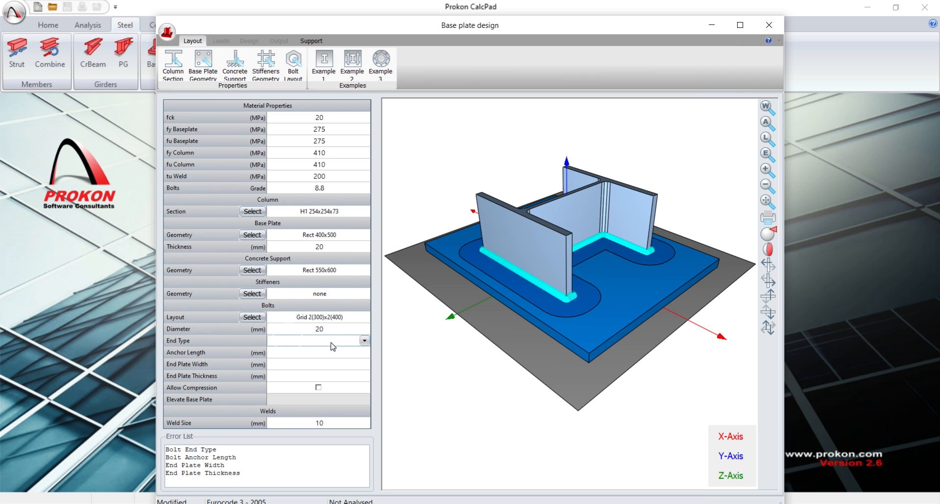
click(364, 341)
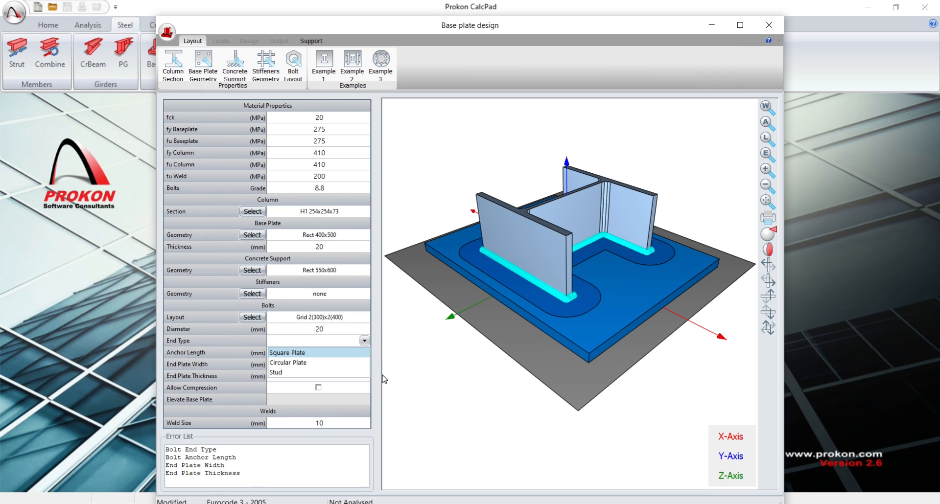
click(397, 362)
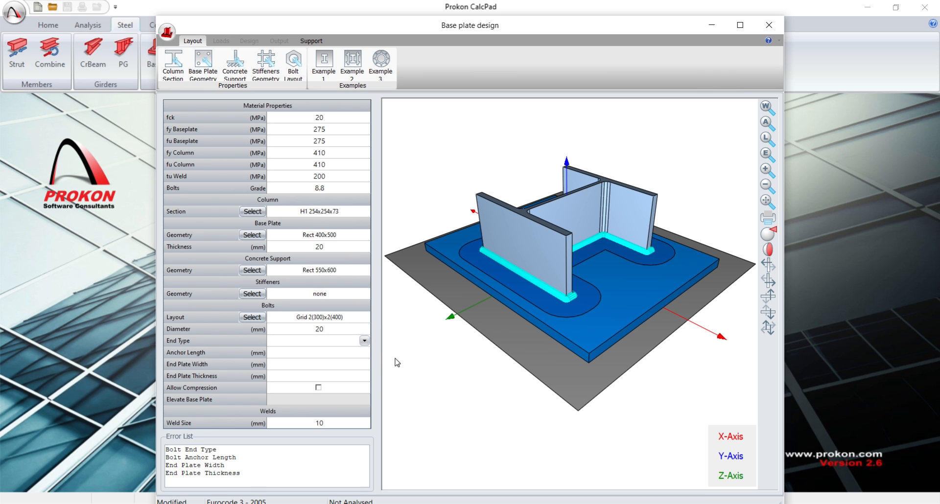
click(364, 341)
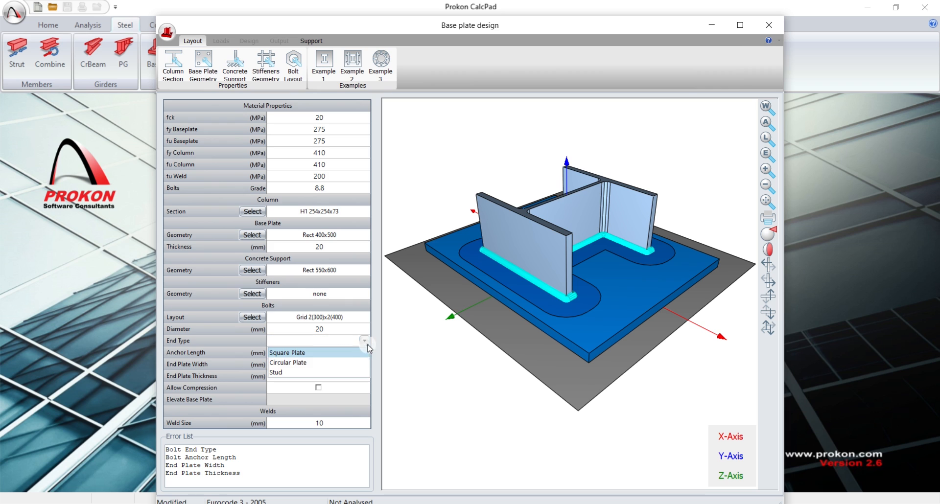
click(311, 363)
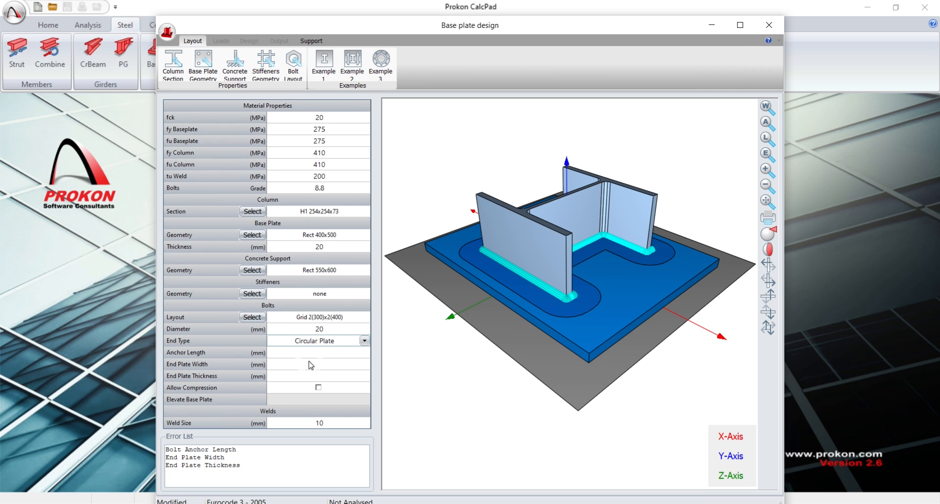
click(364, 340)
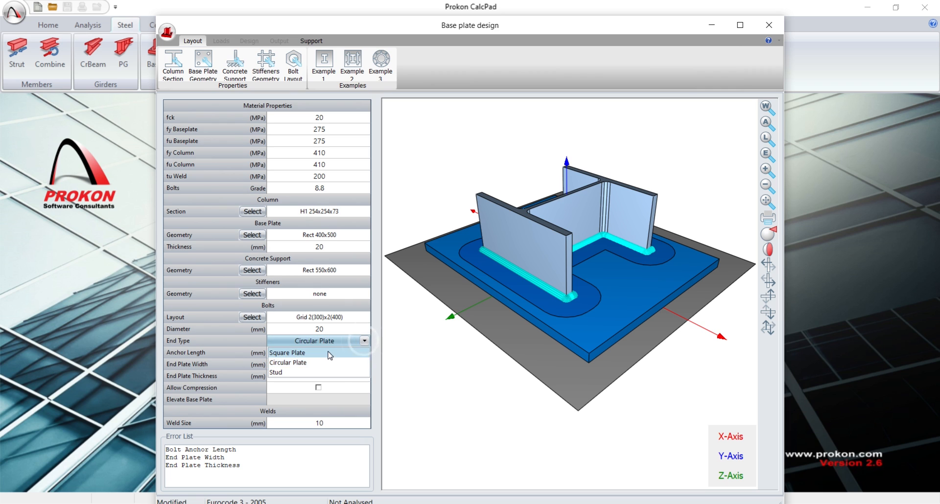
click(348, 352)
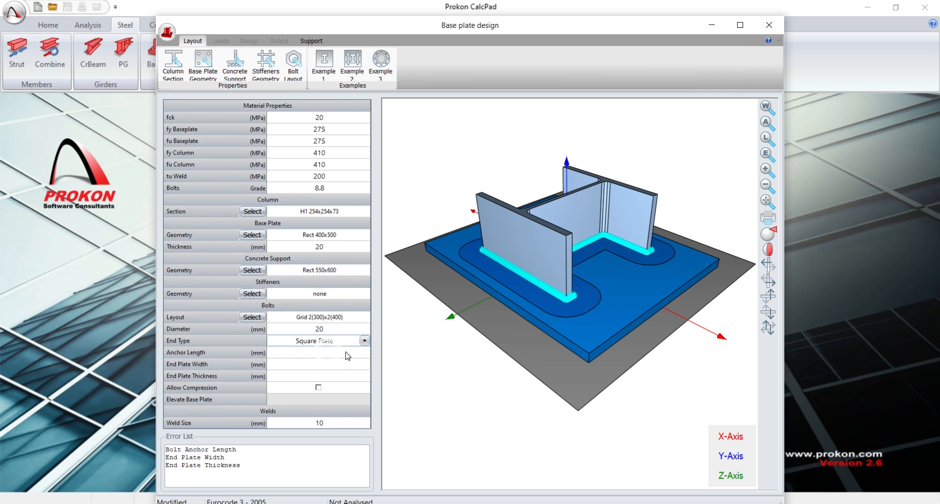
Examine the base plate assembly from above, edge-on and at an angle to check the column, welds and concrete support
click(769, 283)
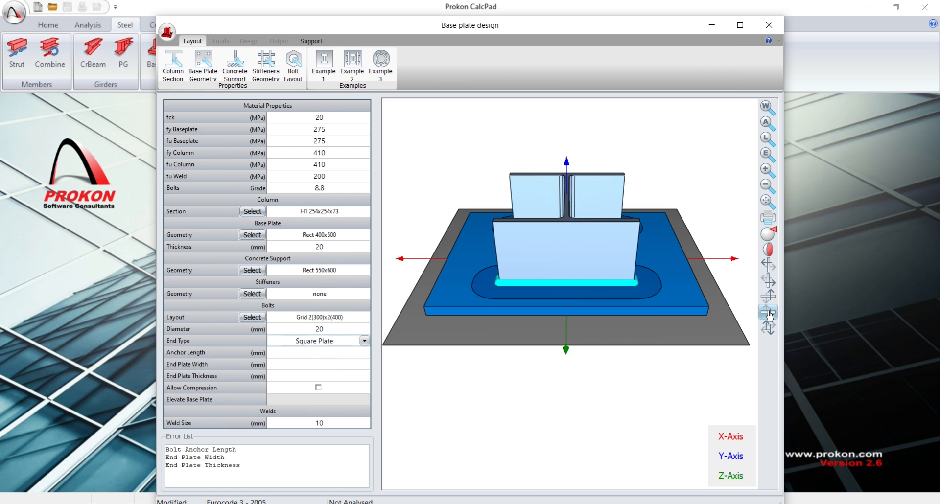
click(769, 298)
click(768, 312)
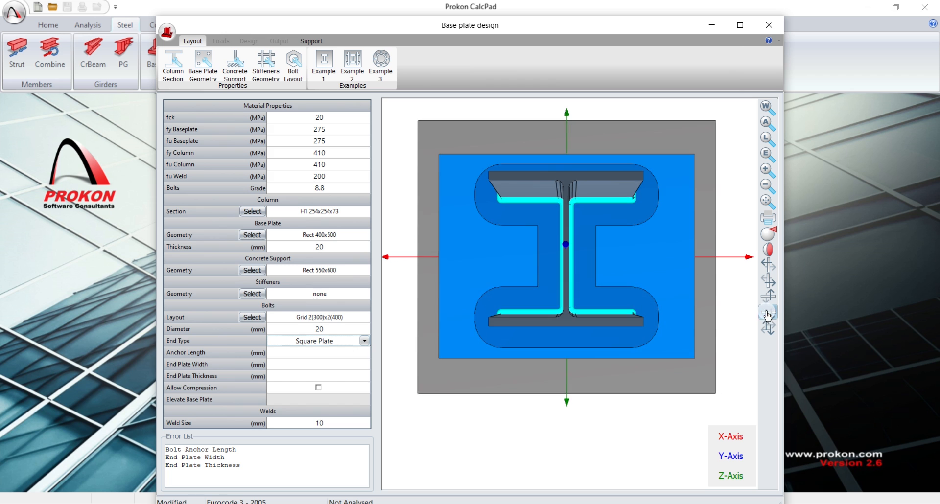
click(768, 294)
click(767, 294)
click(768, 293)
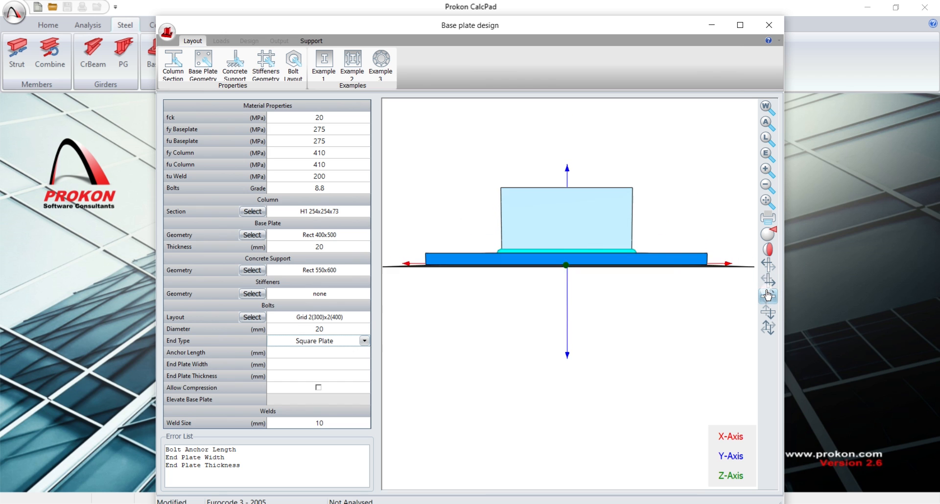
click(771, 311)
click(772, 311)
click(772, 311)
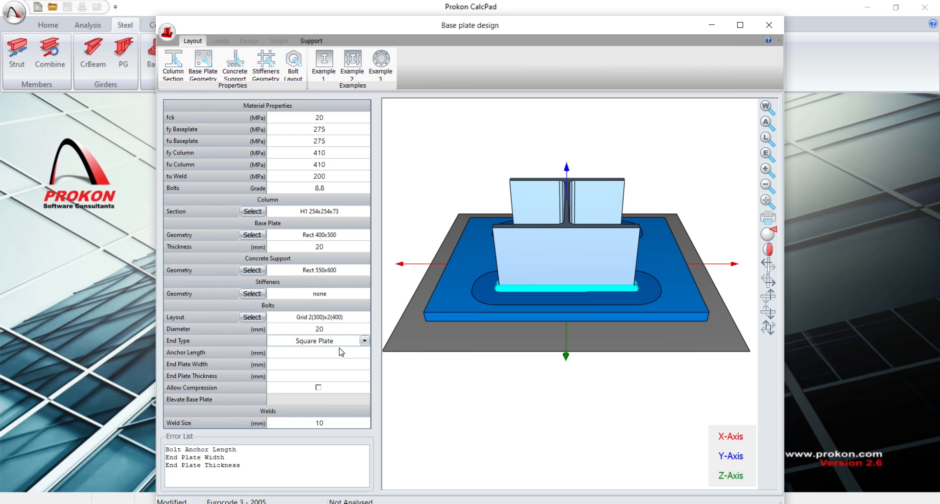
Set the anchor length of the bolts to 900 mm
click(310, 353)
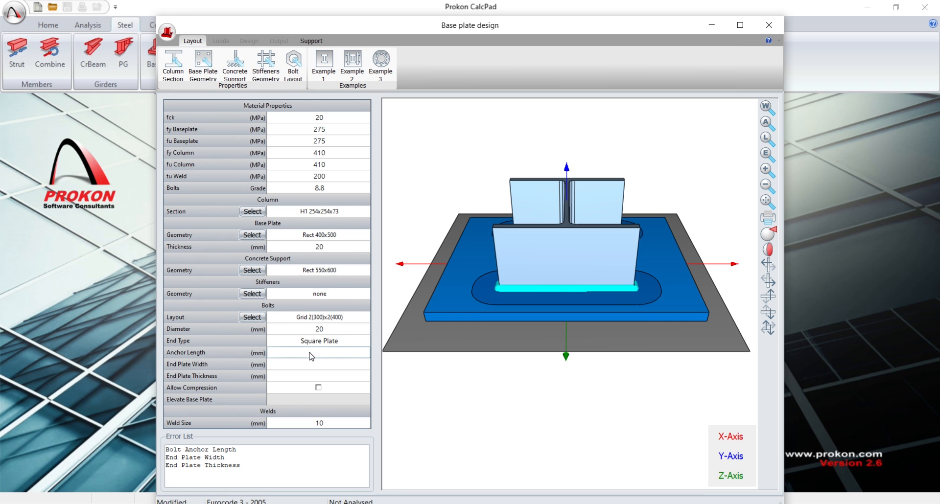
text(900)
click(300, 367)
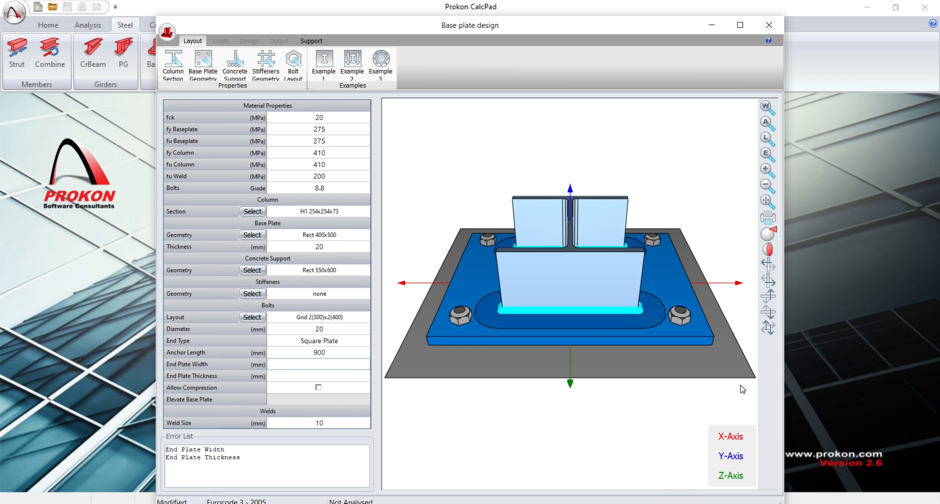
Examine the four anchor bolts from above, from underneath and from the side of the base plate
click(770, 316)
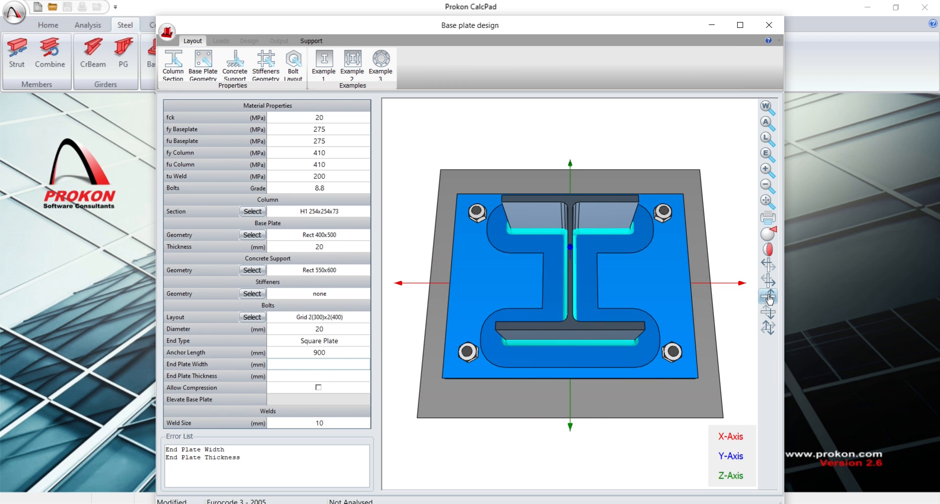
click(770, 286)
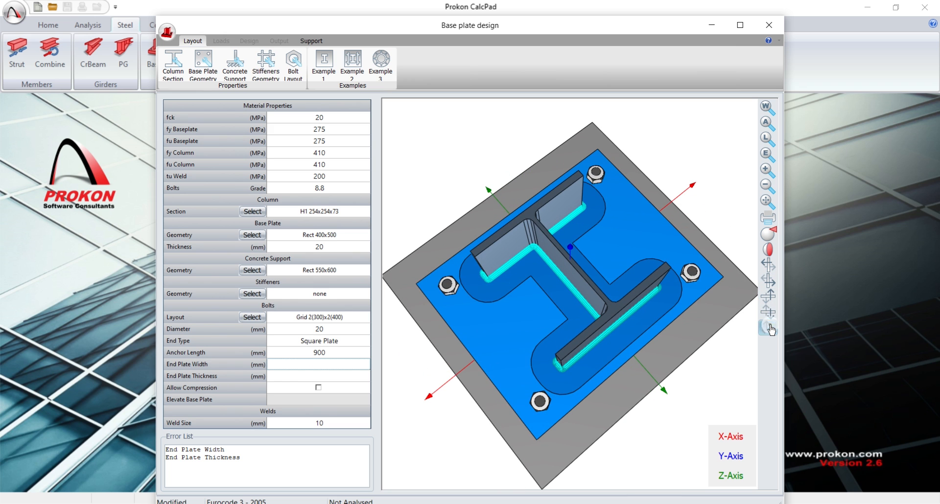
click(768, 318)
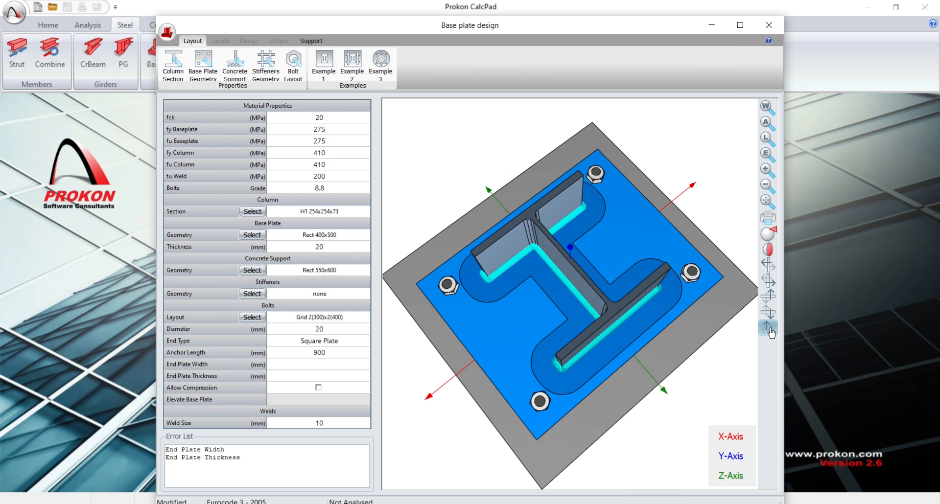
click(768, 297)
click(768, 303)
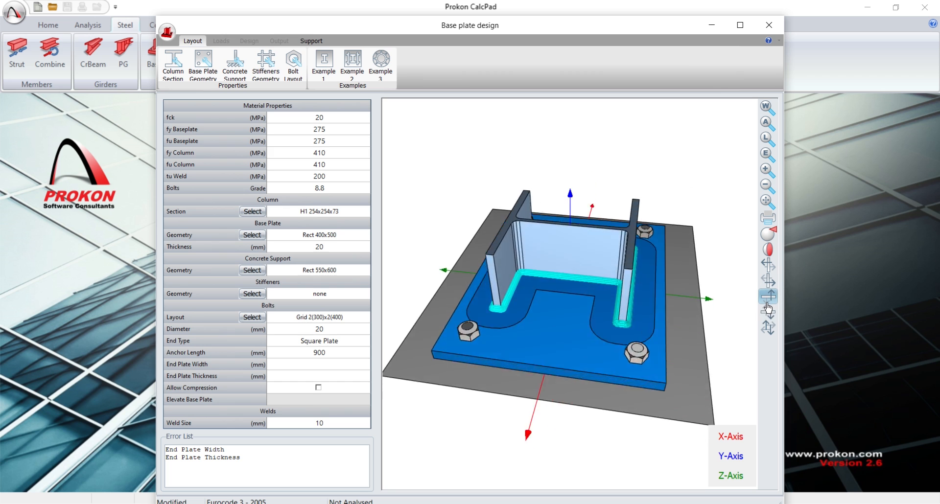
click(769, 306)
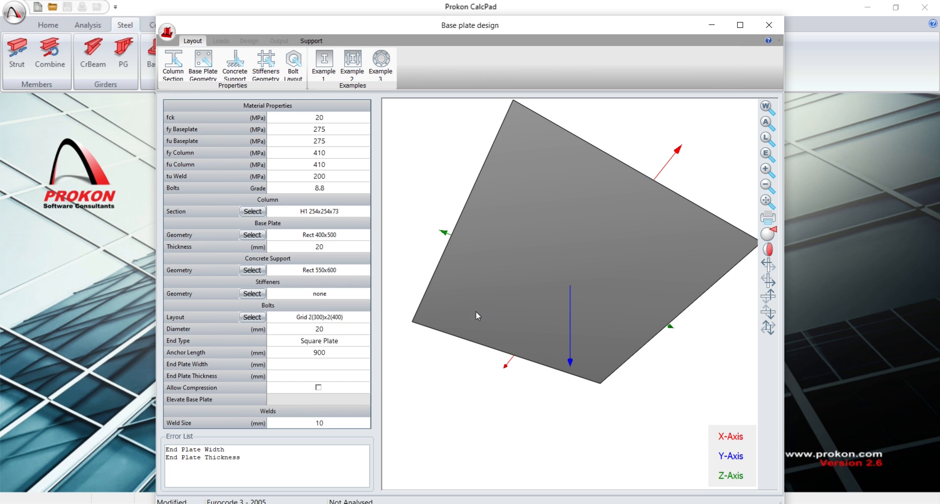
click(198, 368)
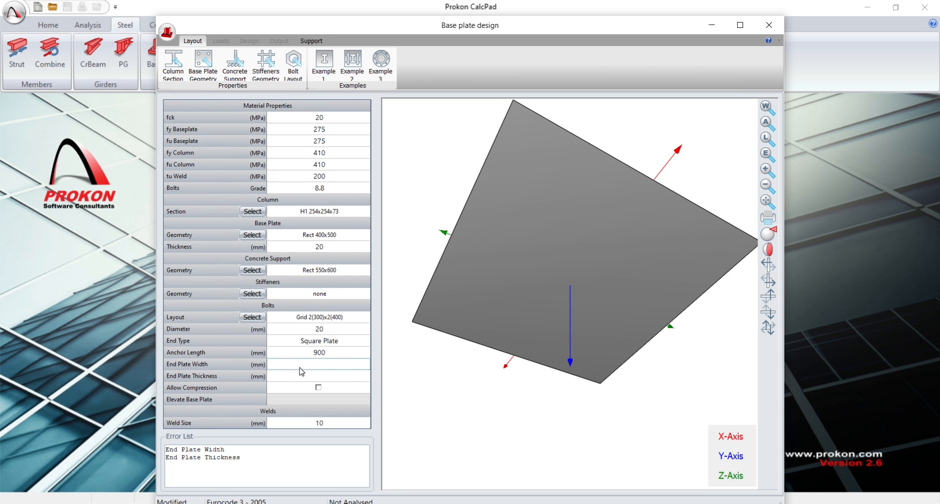
click(768, 288)
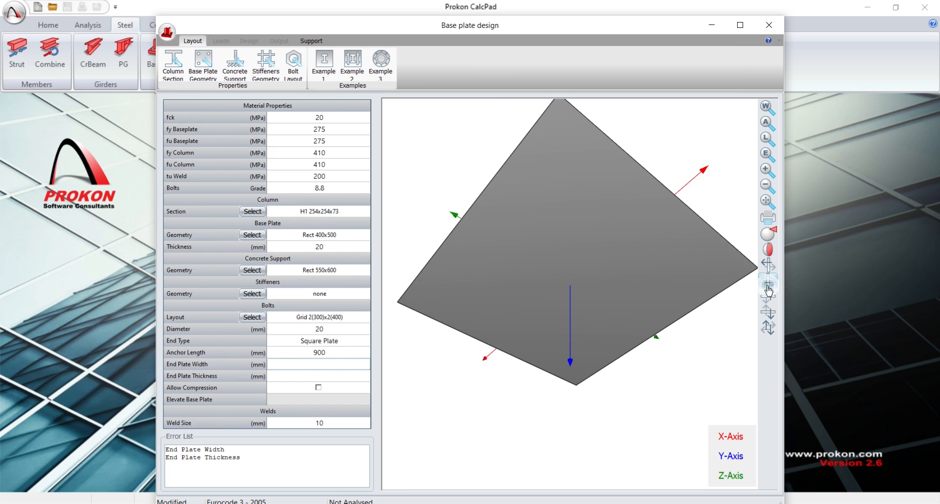
click(769, 313)
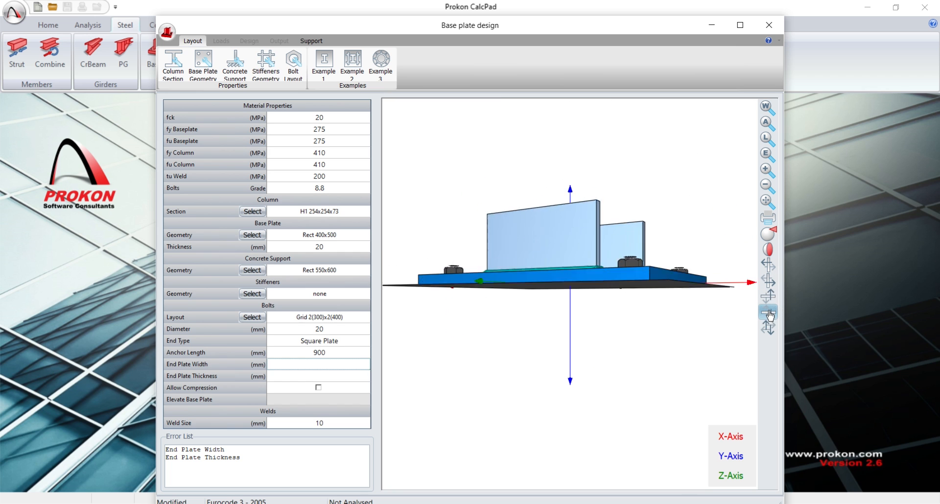
click(770, 313)
click(770, 314)
click(770, 314)
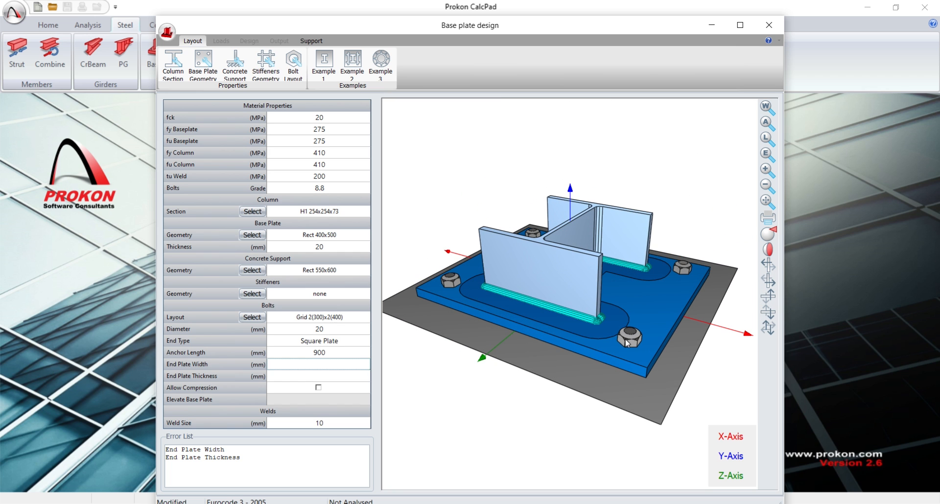
Set the anchor bolts' end plate width to 50 mm
click(298, 366)
text(50)
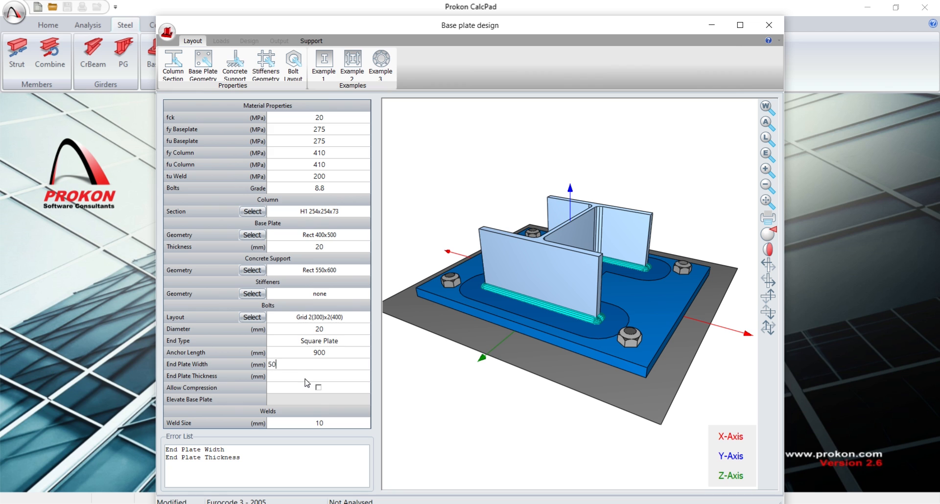
key(Return)
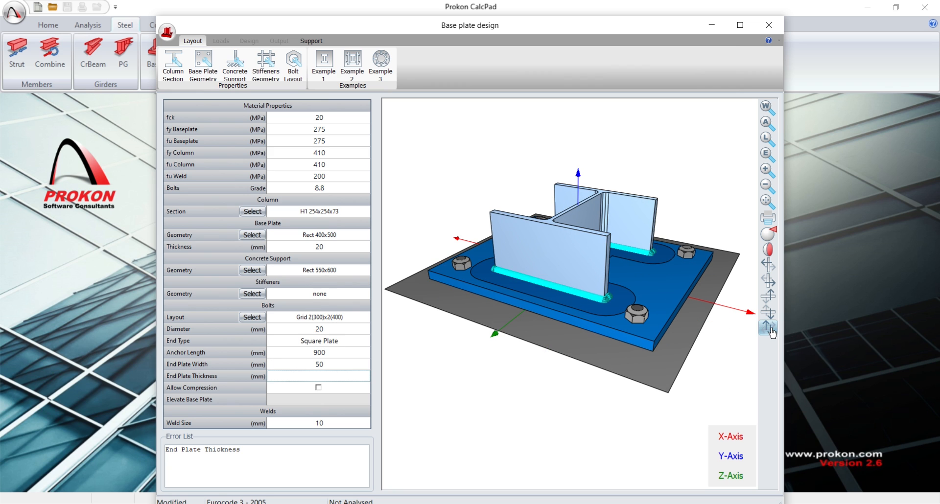
Set the anchor bolts' end plate thickness to 20 mm, with the underside of the concrete support in view
click(772, 331)
click(770, 300)
click(770, 300)
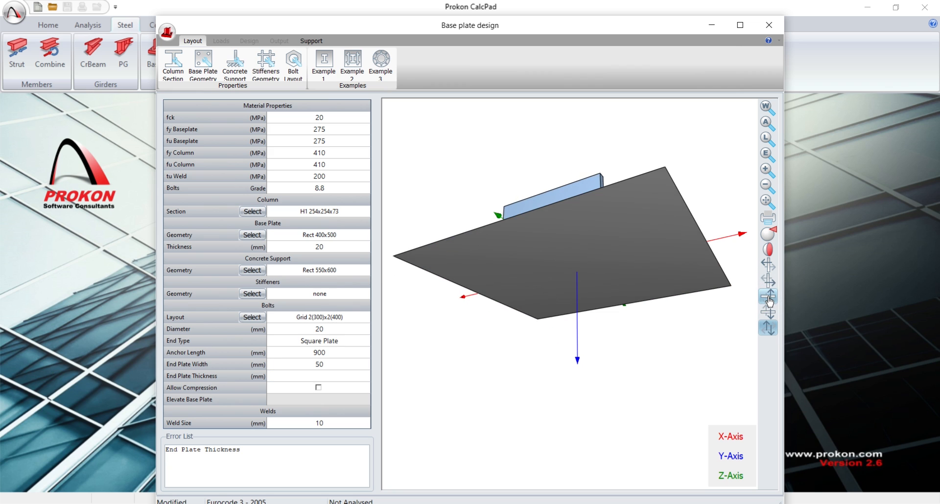
click(770, 300)
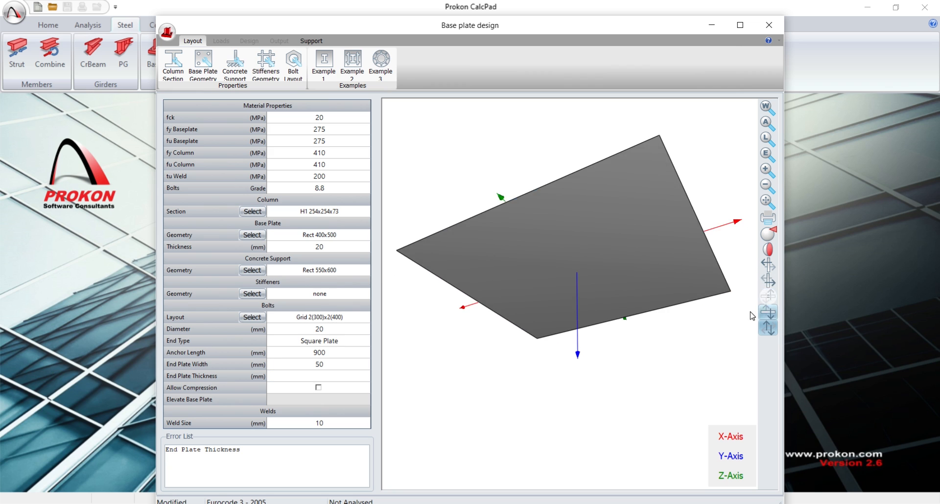
click(313, 378)
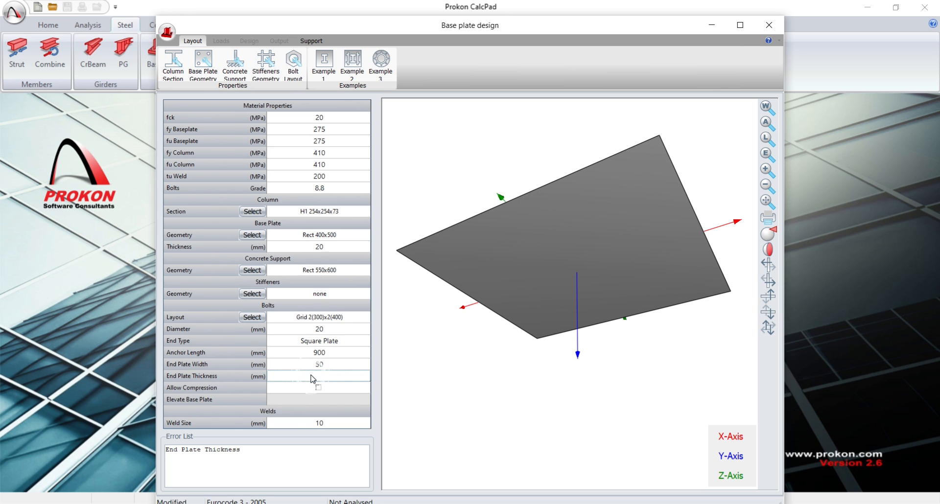
text(20)
click(302, 353)
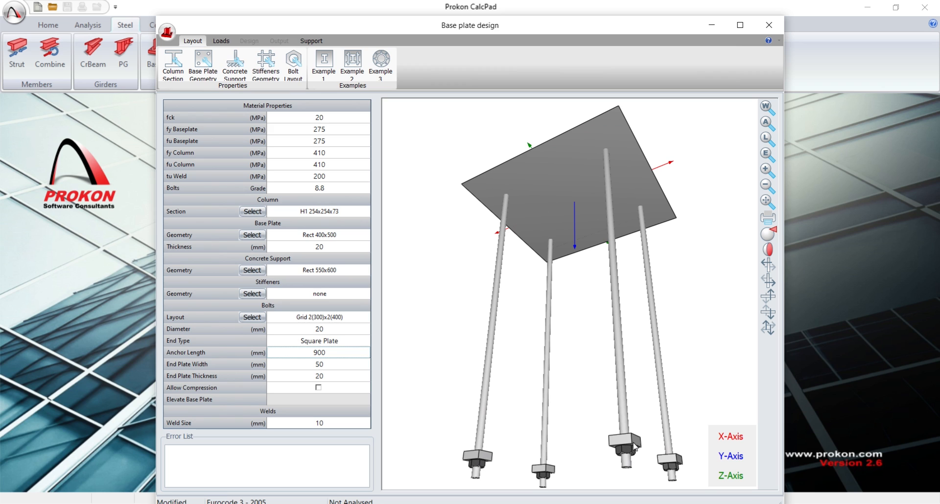
Try Circular Plate as the end type on the 900 mm anchors and return to Square Plate
click(323, 342)
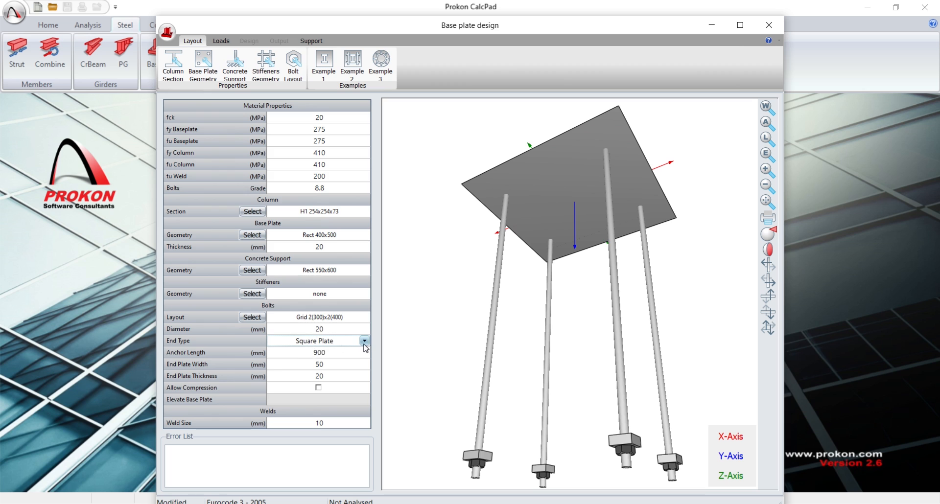
click(365, 341)
click(327, 365)
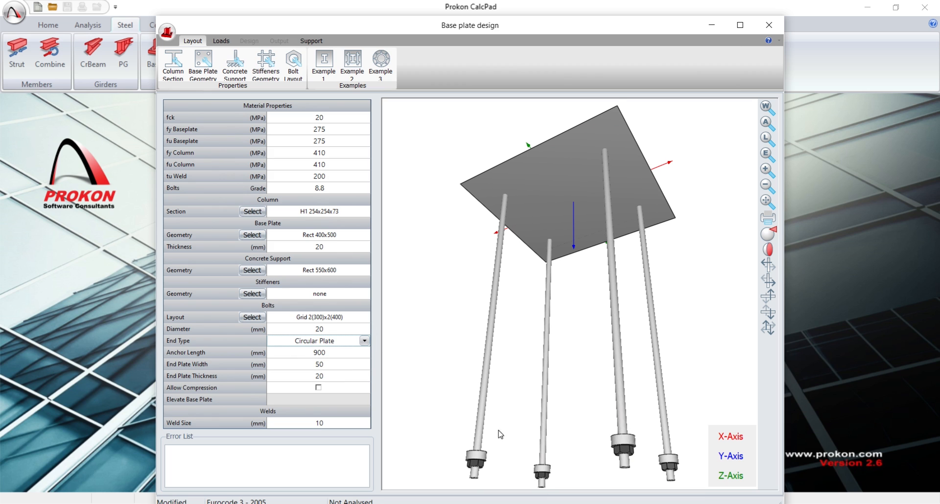
click(327, 353)
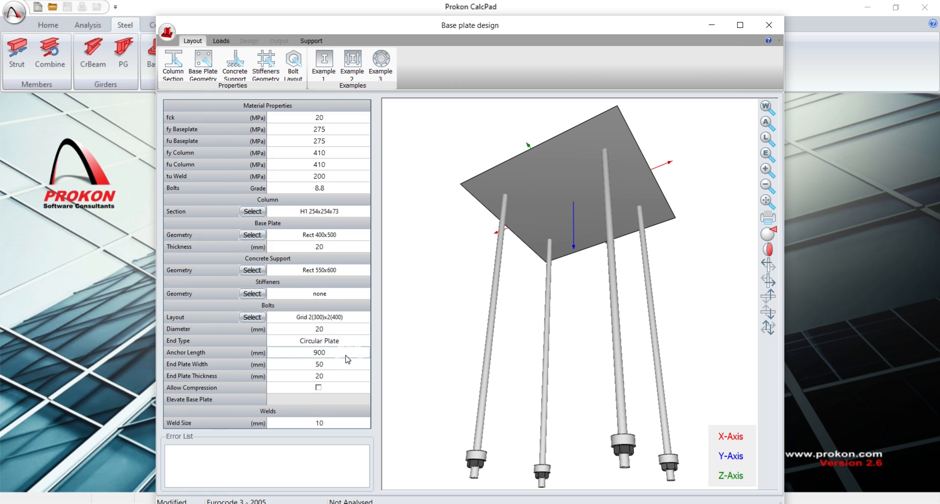
click(329, 341)
click(363, 341)
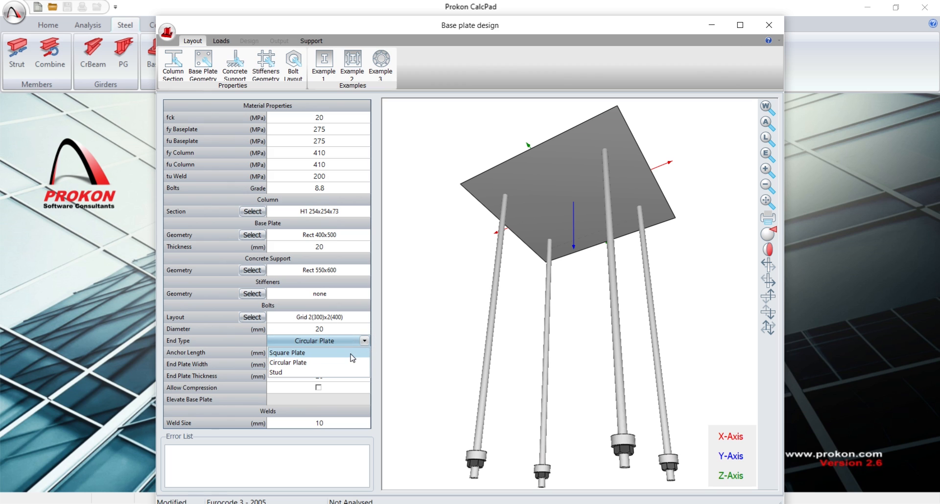
click(352, 358)
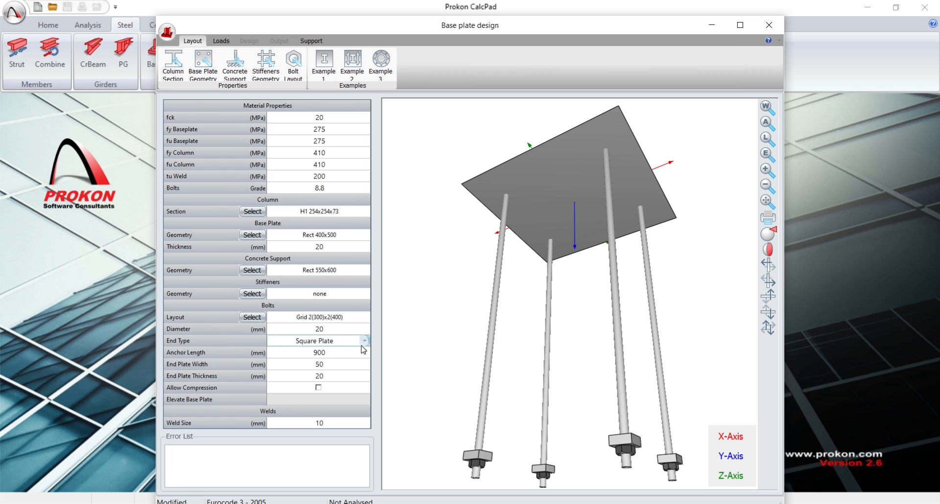
Try Stud as the bolt end type and inspect the lower ends of the anchors
click(365, 340)
click(343, 376)
scroll(499, 391, down, 2)
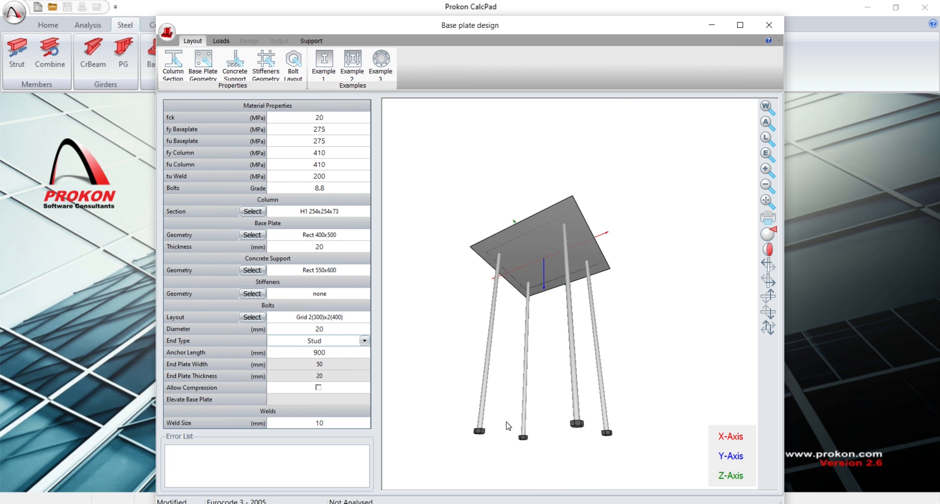
scroll(508, 427, up, 2)
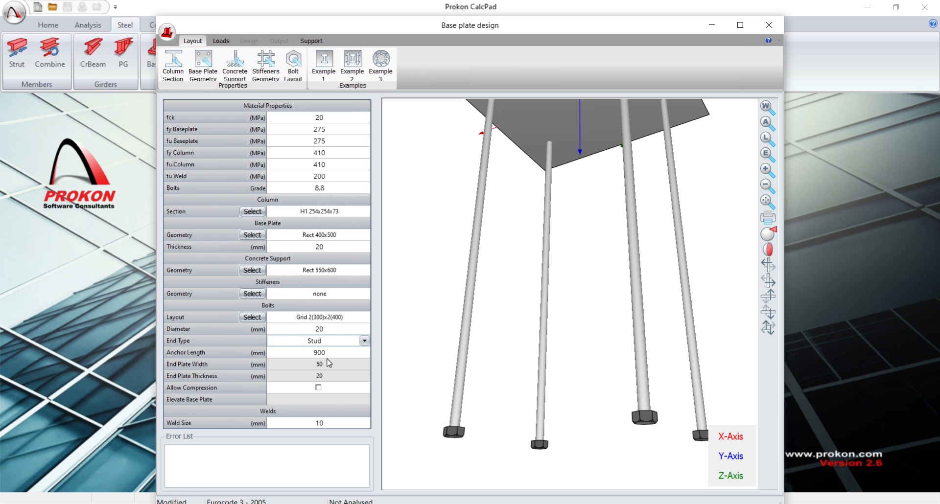
Change the bolt end type to Circular Plate and inspect the full anchor assembly
click(364, 341)
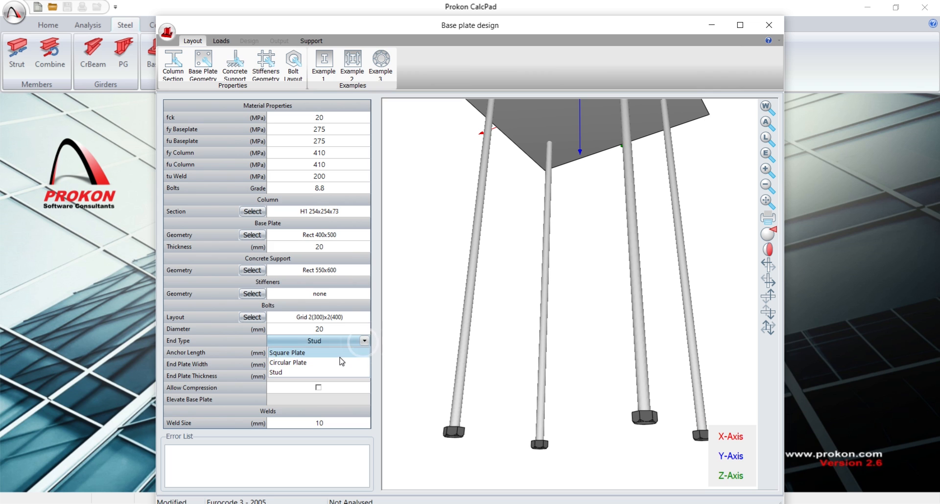
click(340, 362)
scroll(484, 399, down, 4)
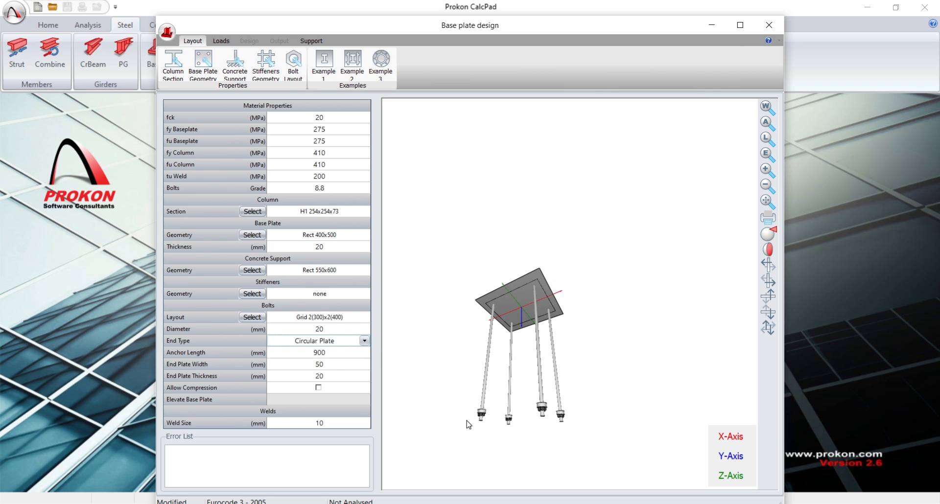
scroll(469, 420, up, 3)
scroll(505, 410, down, 4)
drag(555, 437, 532, 428)
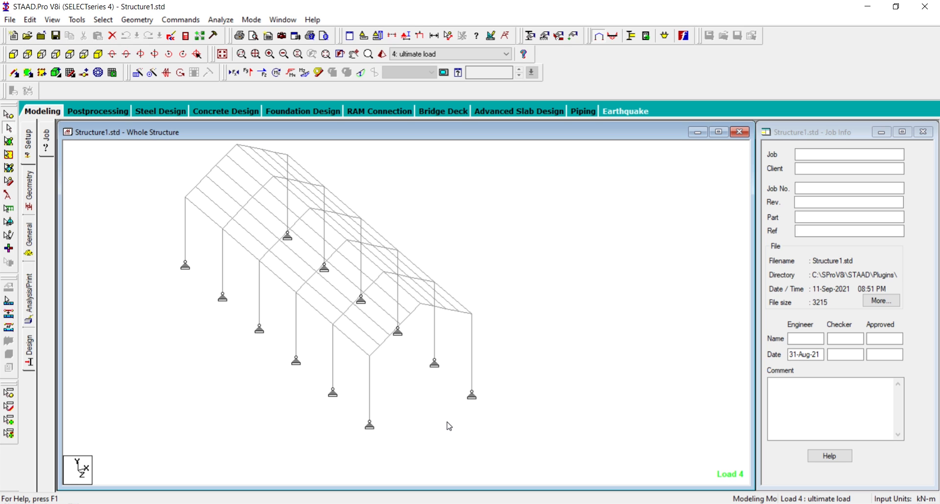
In the STAAD.Pro frame model Structure1.std, pick the first three columns of the near row one at a time
click(223, 274)
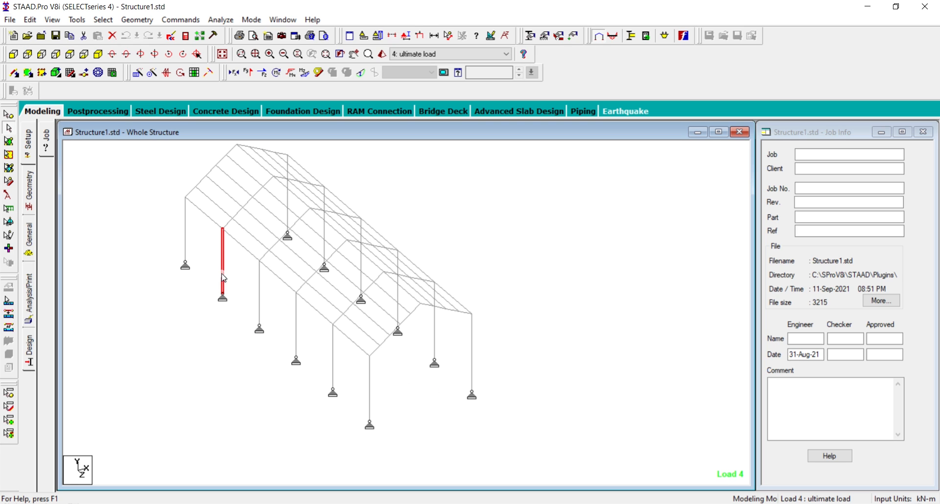
click(184, 248)
click(257, 308)
mouse_move(257, 312)
Display the support reactions summary of the frame in Postprocessing mode
click(90, 112)
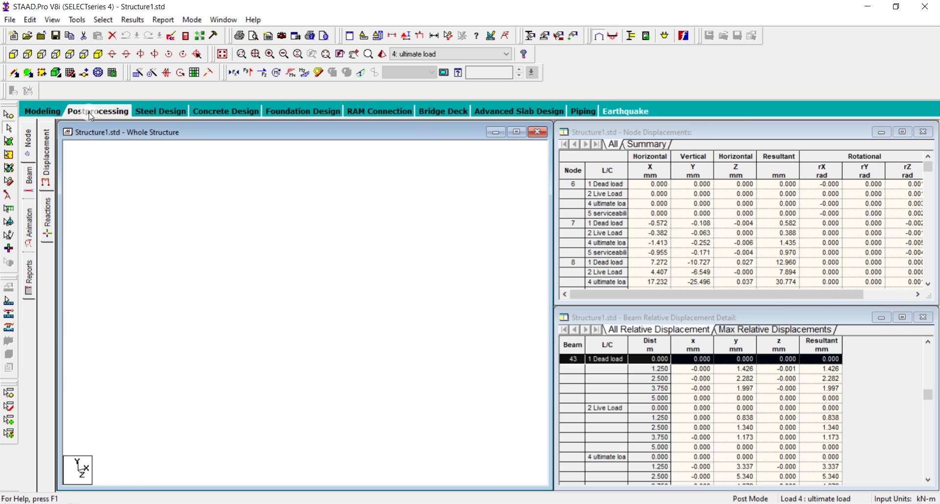
click(49, 222)
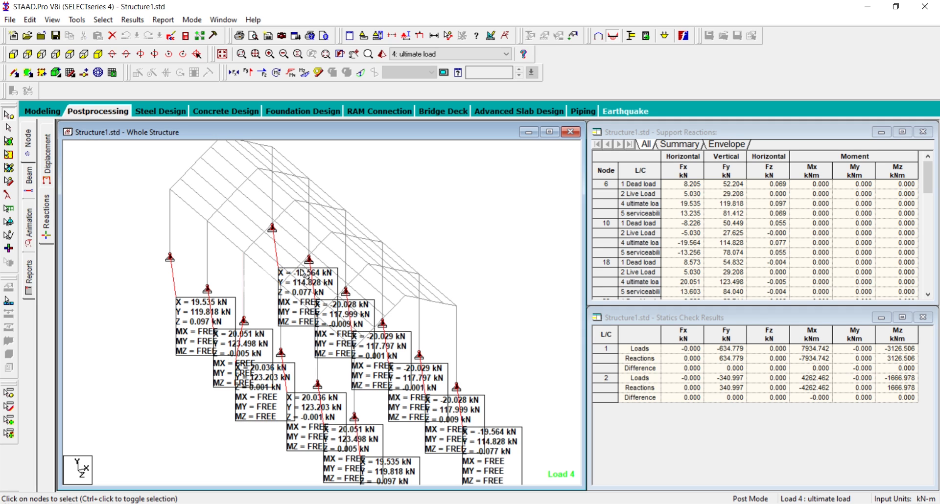
click(684, 144)
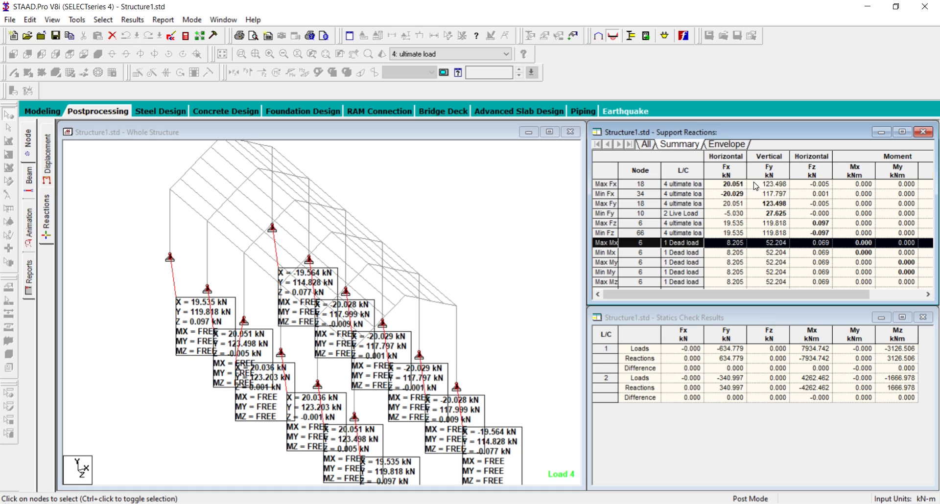
Highlight the Max Fx reaction row and move the reaction labels of the first two near-row supports clear of the frame
click(606, 184)
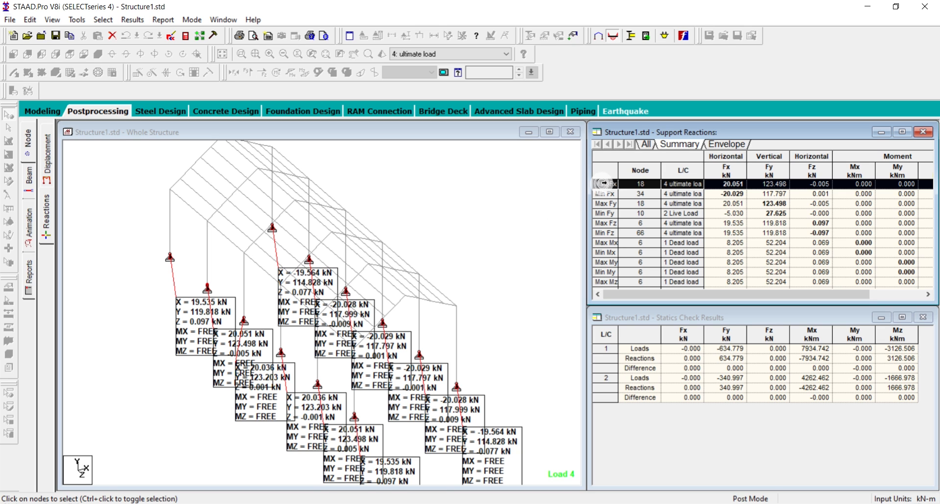
click(313, 299)
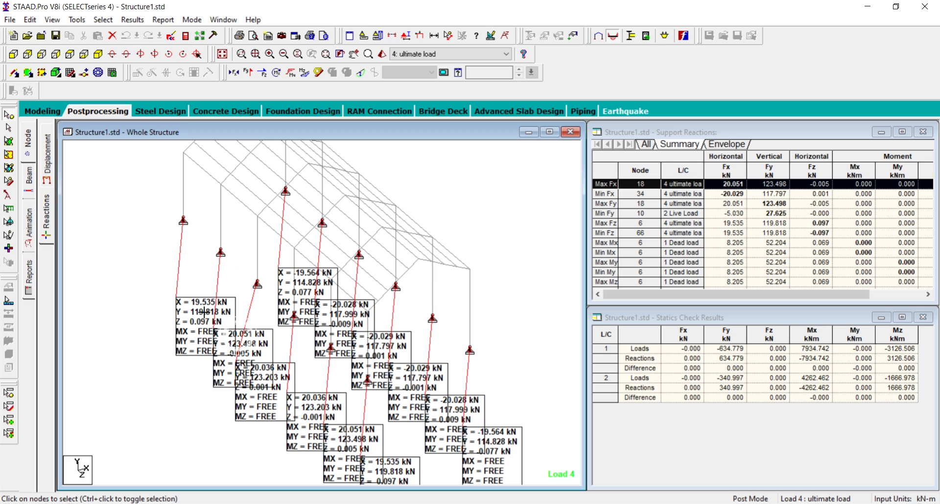
click(8, 196)
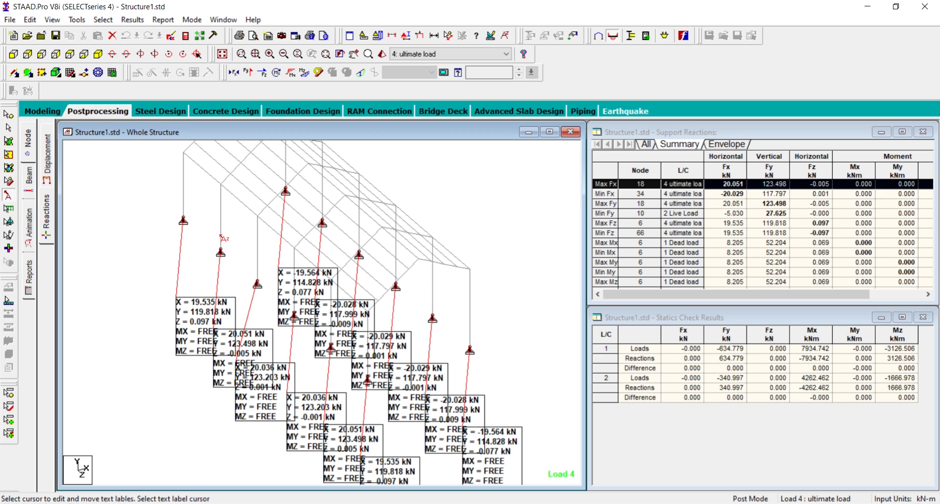
drag(232, 341, 153, 253)
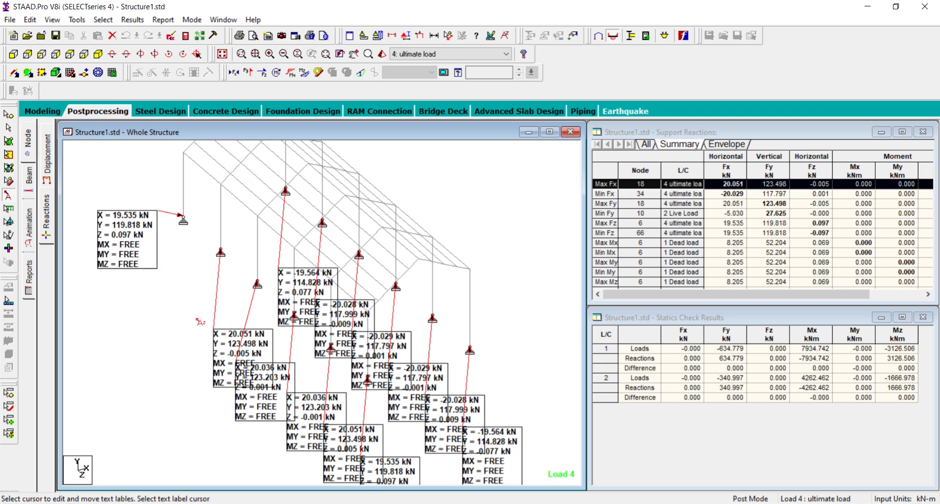
drag(218, 337, 155, 306)
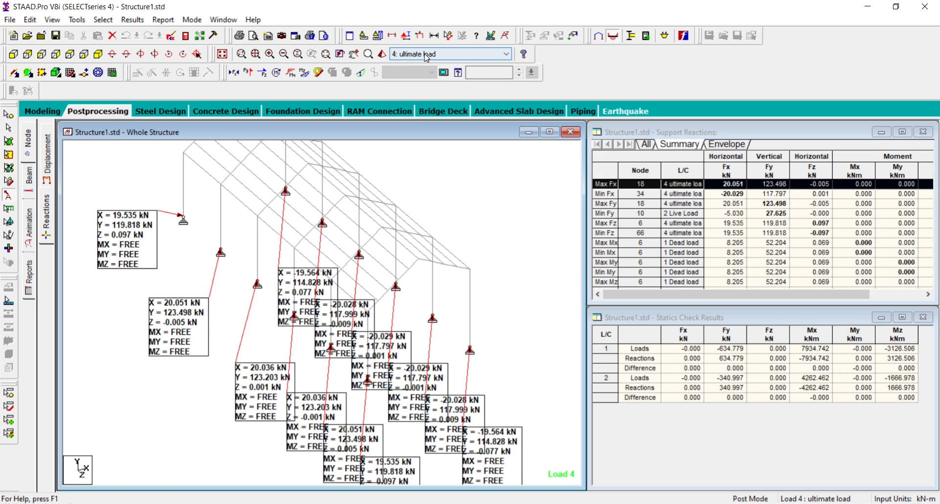
Compare the support reactions under load 5: serviceability load and load 4: ultimate load
click(466, 56)
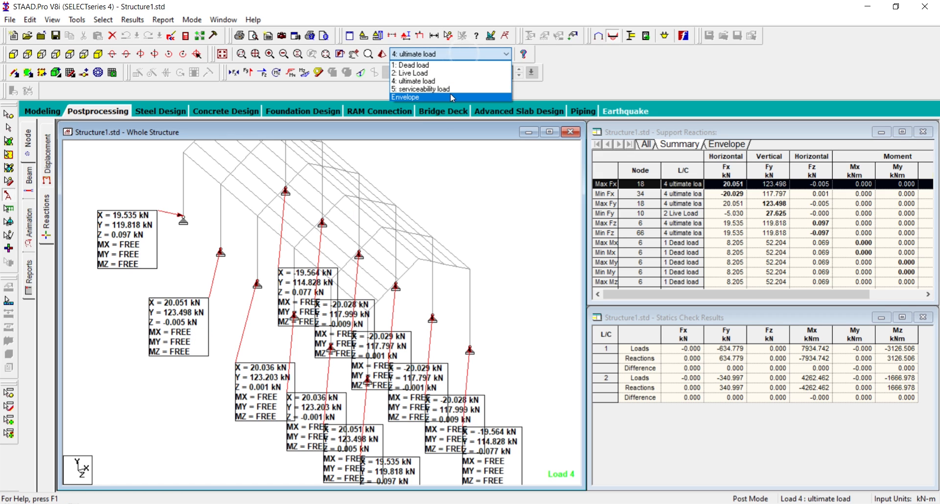
click(448, 88)
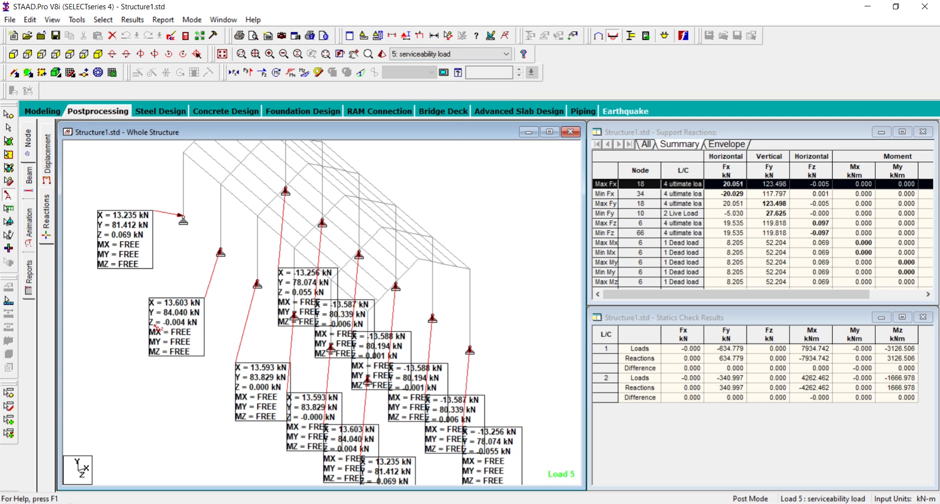
click(451, 51)
click(445, 81)
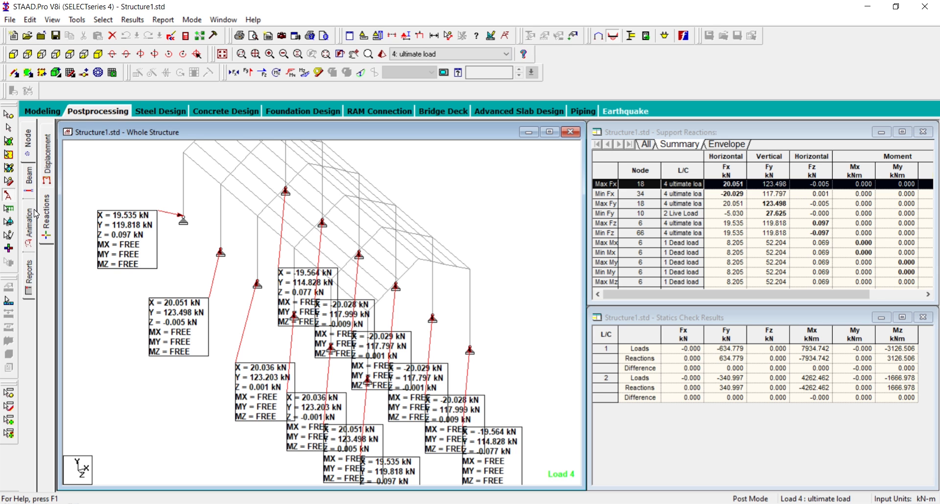
Review the beam forces, node displacements and the force graphs of the second near-row column under the ultimate load
click(30, 188)
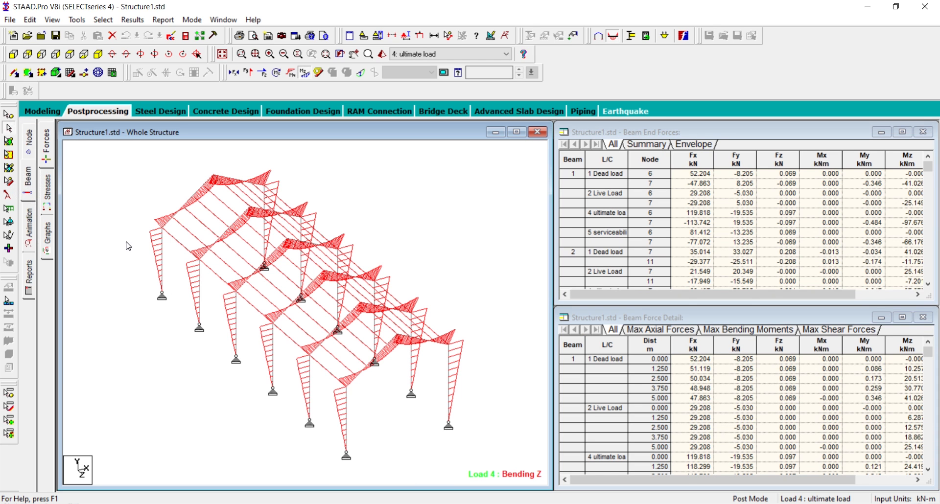
click(46, 151)
click(35, 154)
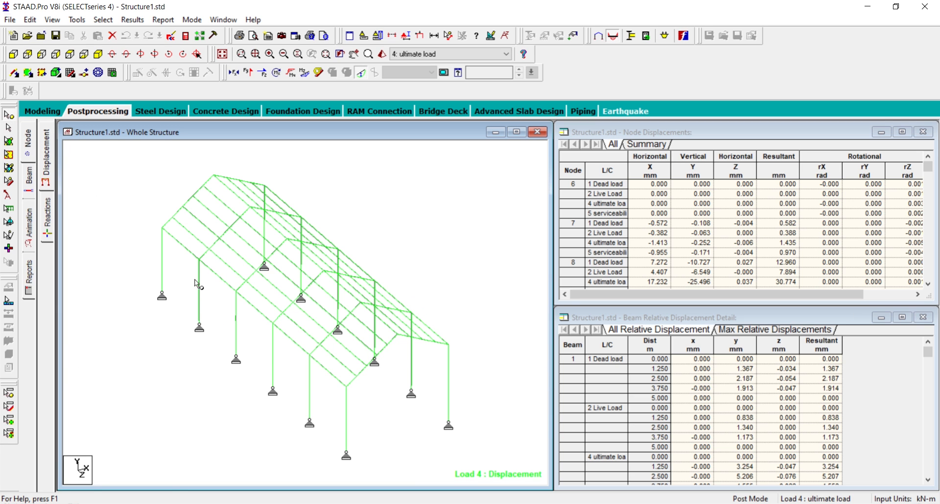
click(30, 186)
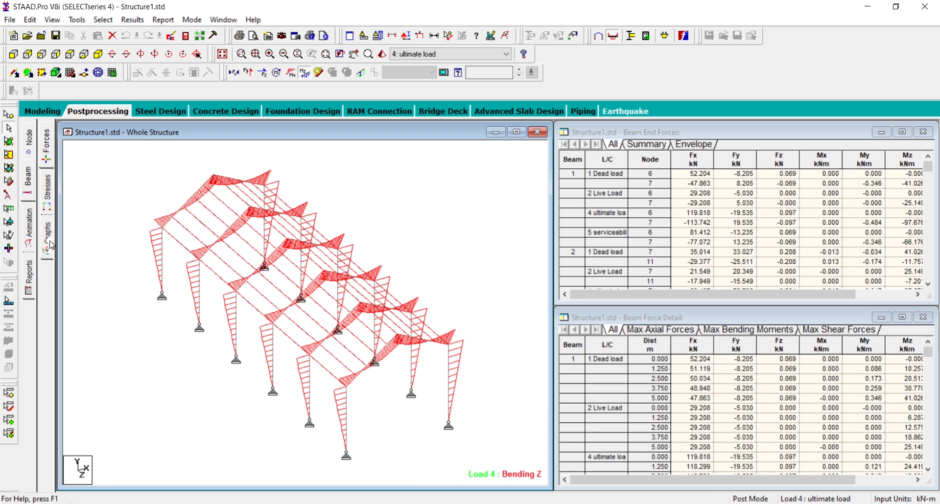
click(49, 242)
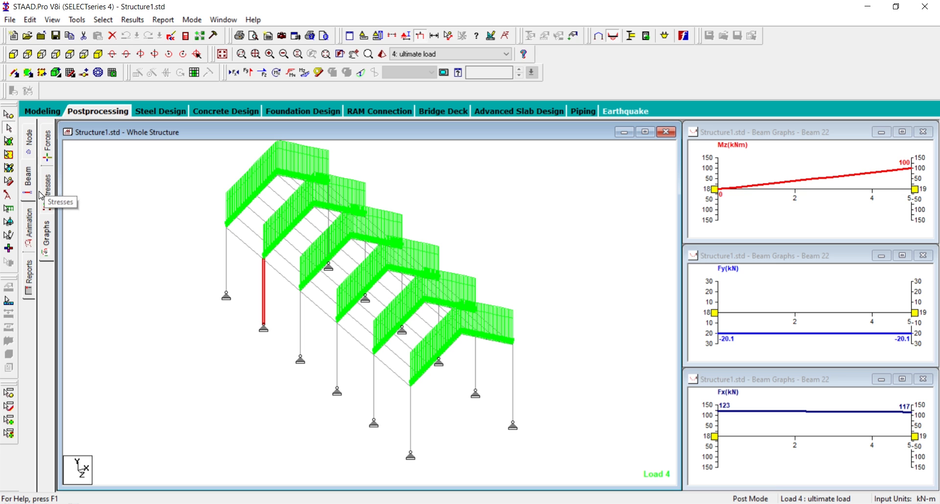
click(30, 158)
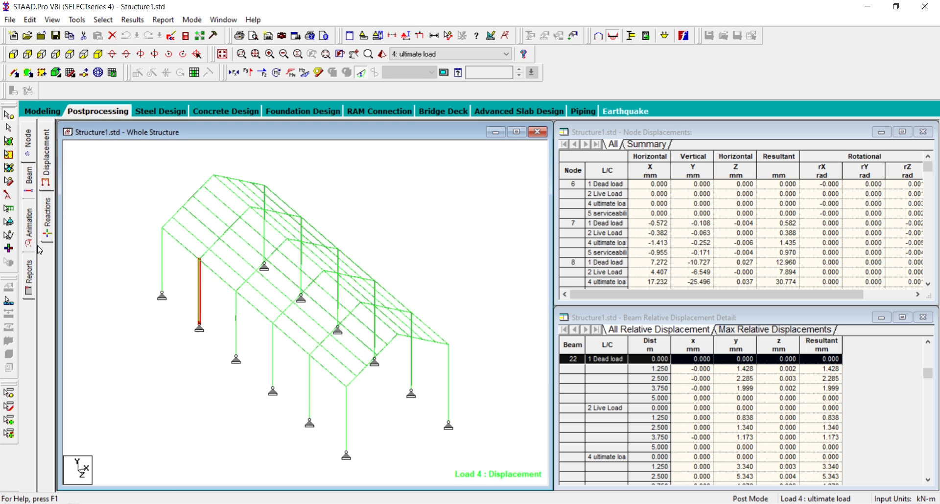
Display the support reactions again for load case 5: serviceability load
click(43, 218)
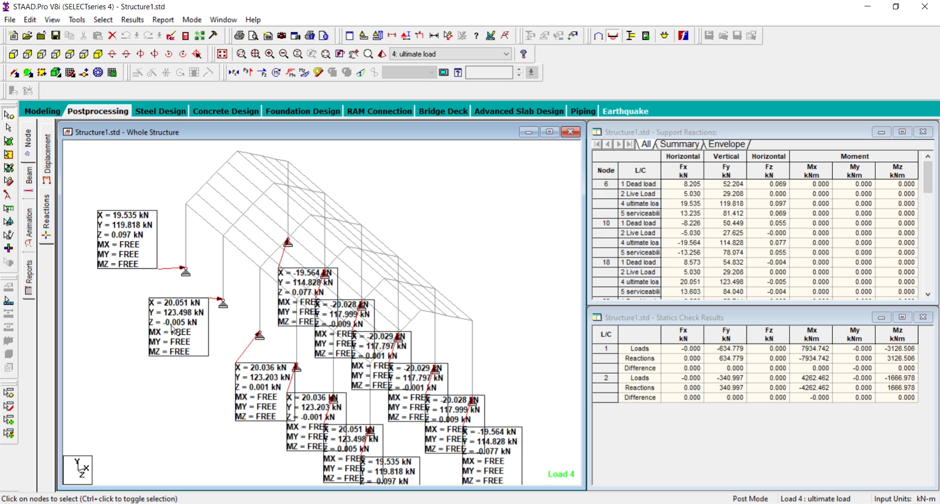
click(429, 54)
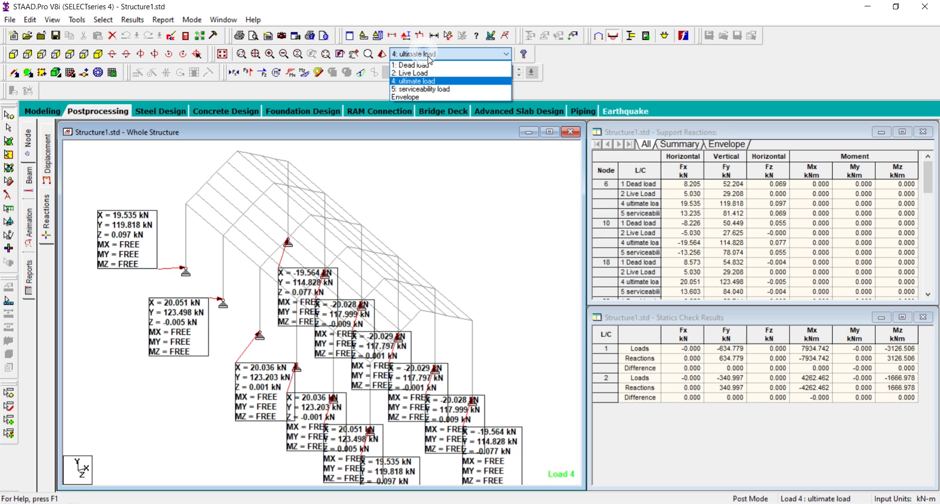
click(422, 90)
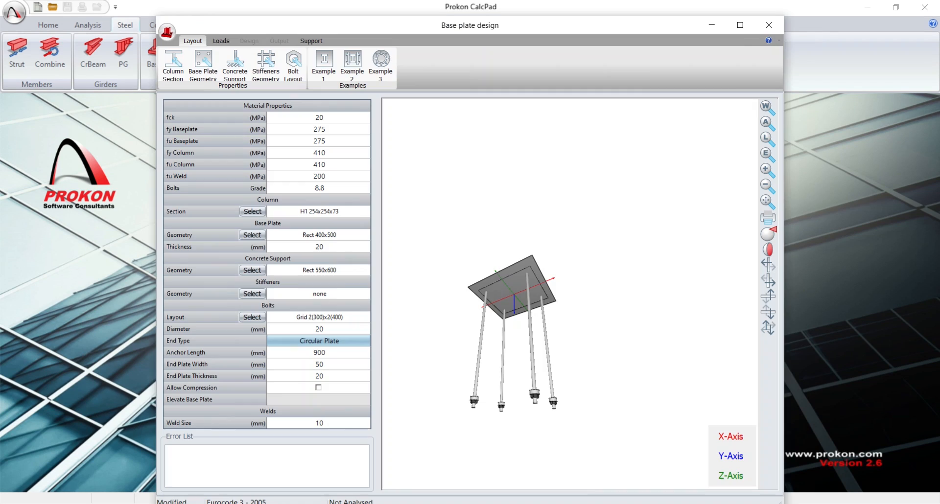
Switch to the Prokon base plate design and display its loads input with the plate's load axes
click(221, 43)
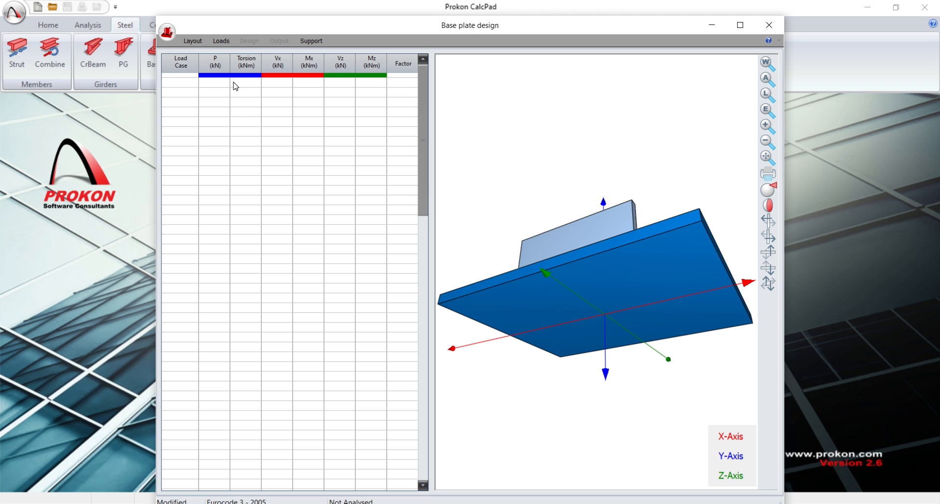
scroll(652, 165, down, 4)
drag(652, 171, 656, 206)
Go through the first row's input cells in the load table, from load case to factor
click(193, 83)
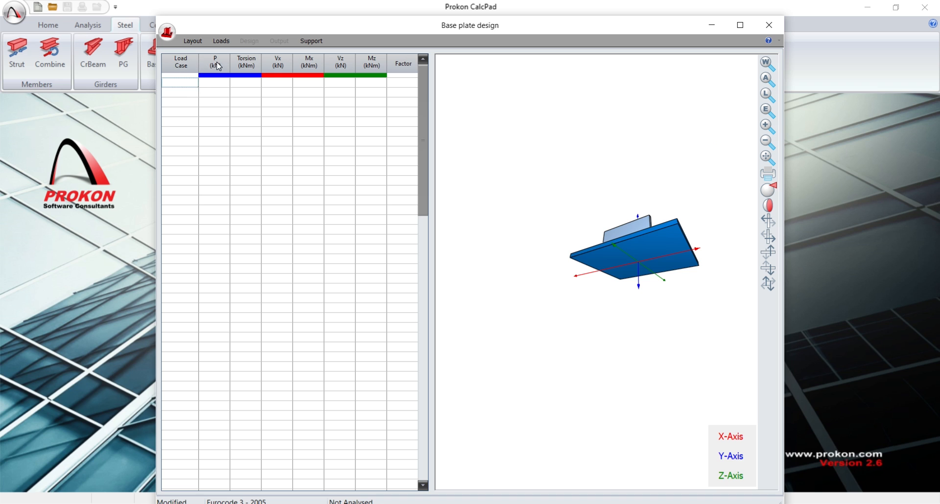
click(221, 84)
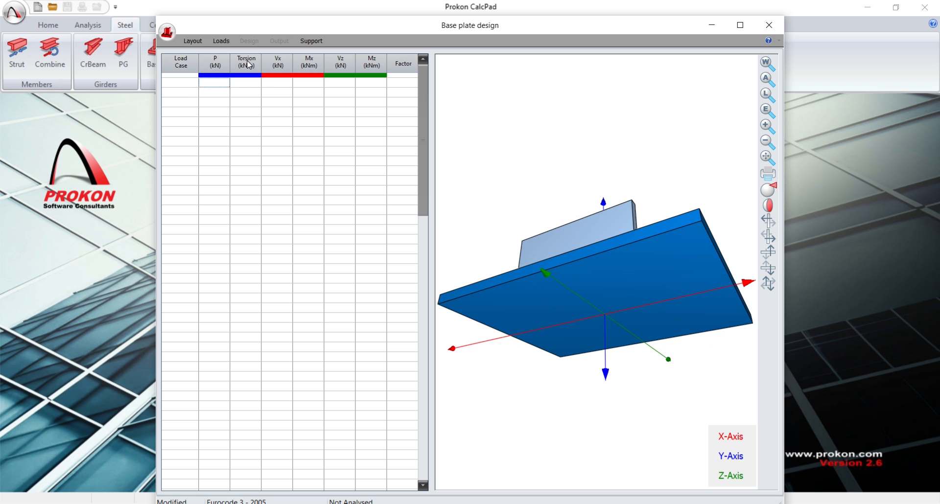
click(249, 88)
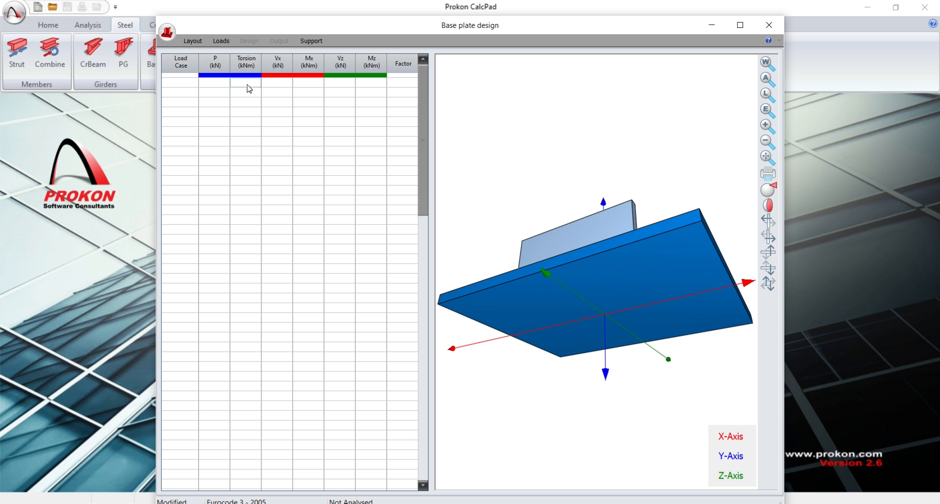
click(283, 82)
click(310, 84)
click(339, 84)
click(406, 84)
Add load cases 1 and 2 to the load table
click(190, 87)
text(1)
click(194, 93)
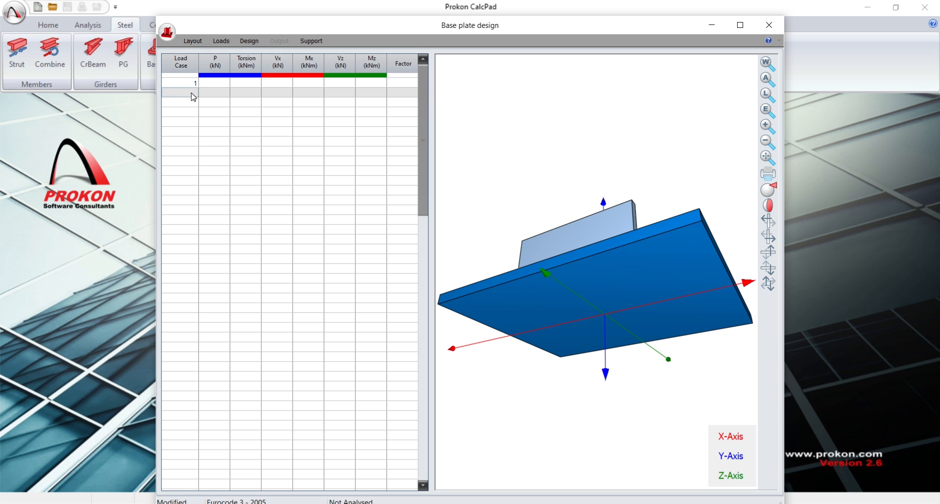
text(2)
click(208, 105)
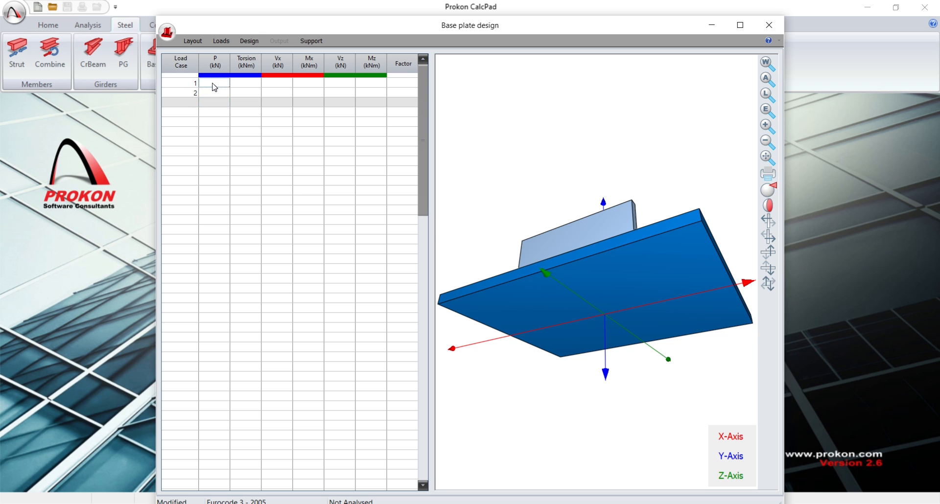
For load case 1, set the axial load P to 123.1 kN and the torsion to 0 kNm
click(212, 84)
text(1)
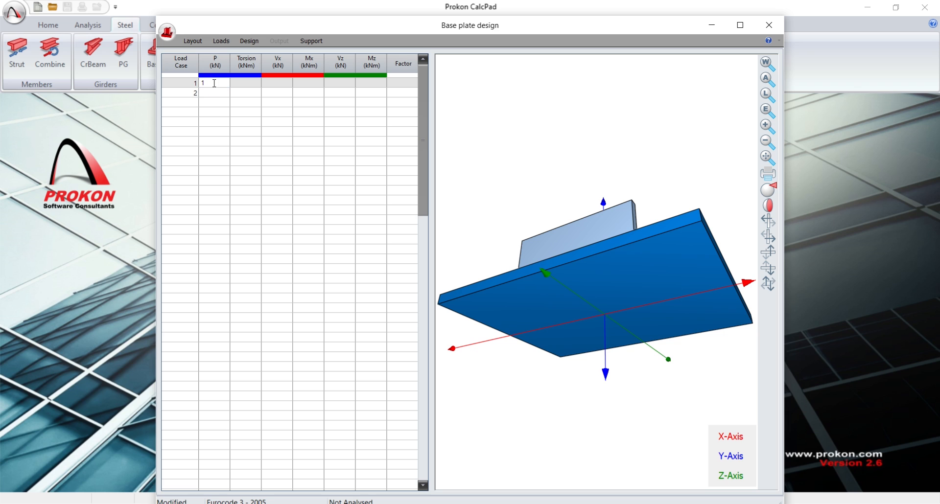
text(23.1)
click(252, 84)
text(0)
click(279, 91)
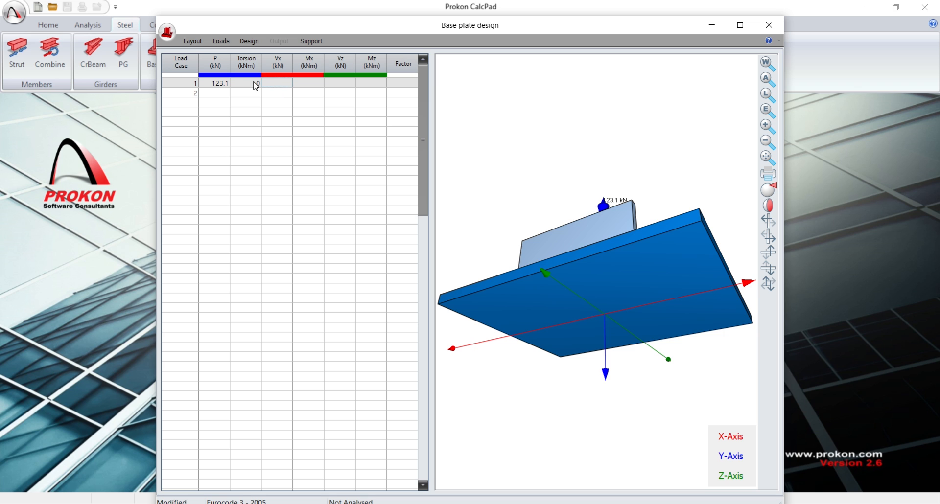
Turn the base plate model to be seen from above and examine the direction of the axial load arrow
scroll(612, 220, down, 5)
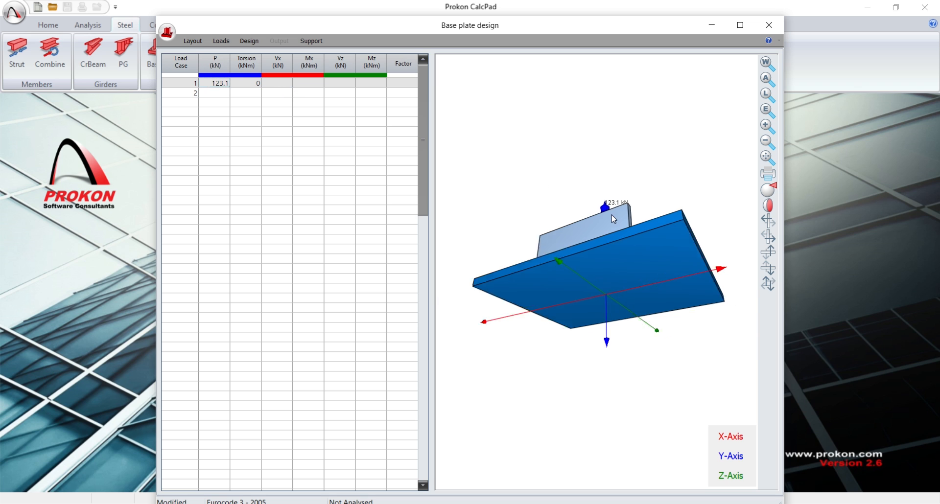
click(770, 253)
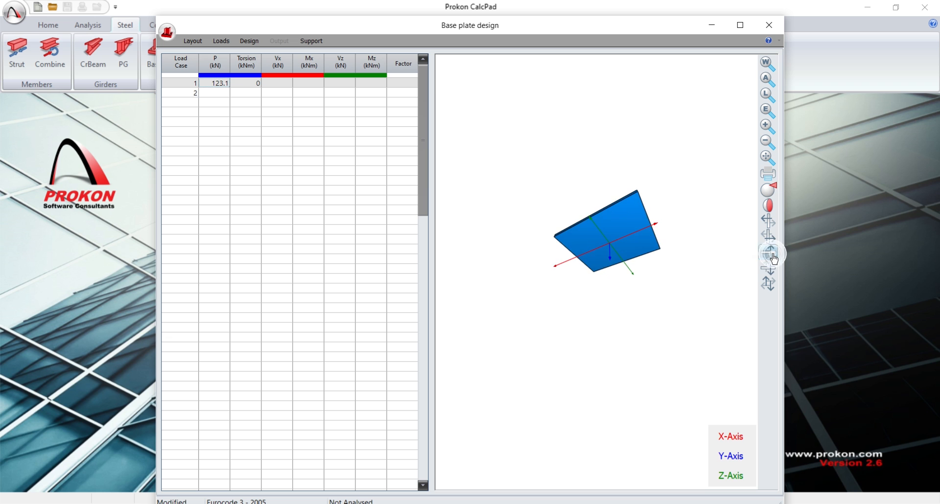
click(771, 273)
click(771, 274)
click(770, 273)
click(770, 272)
click(769, 272)
click(767, 272)
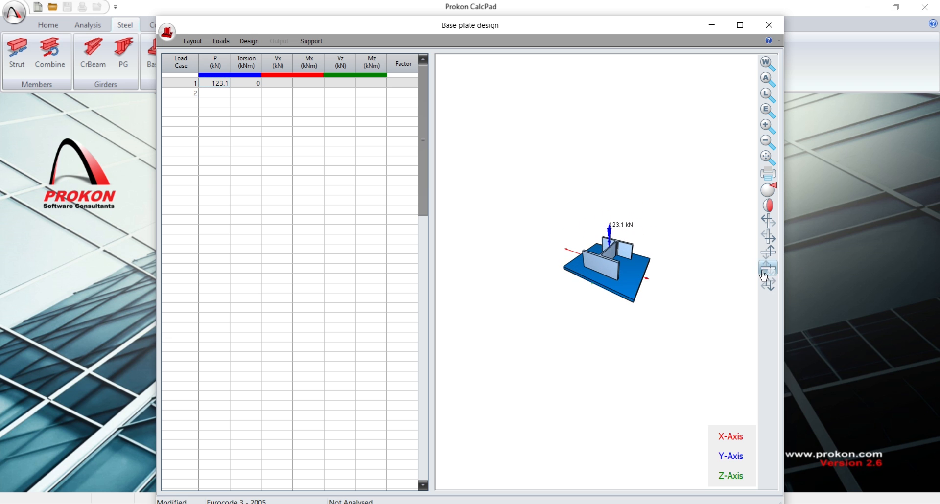
scroll(620, 286, up, 4)
scroll(623, 279, down, 1)
scroll(617, 164, up, 3)
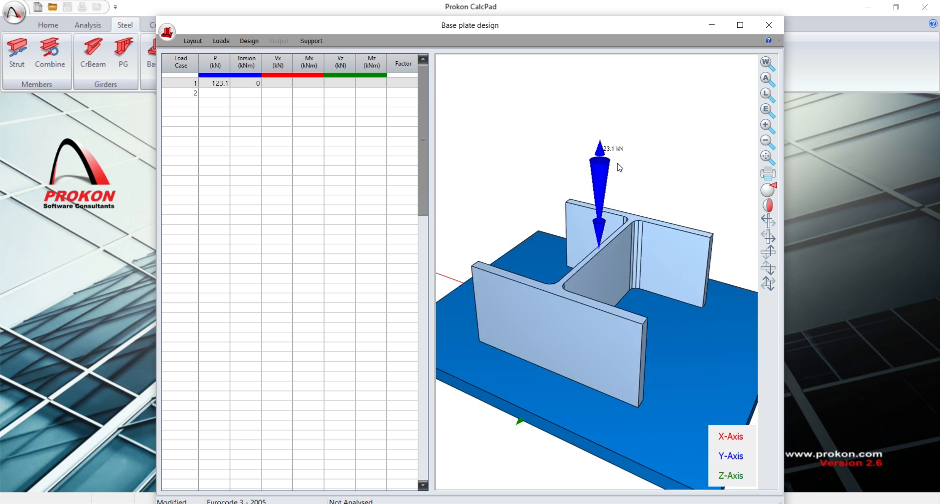
scroll(618, 165, down, 4)
scroll(617, 161, down, 2)
scroll(618, 175, up, 2)
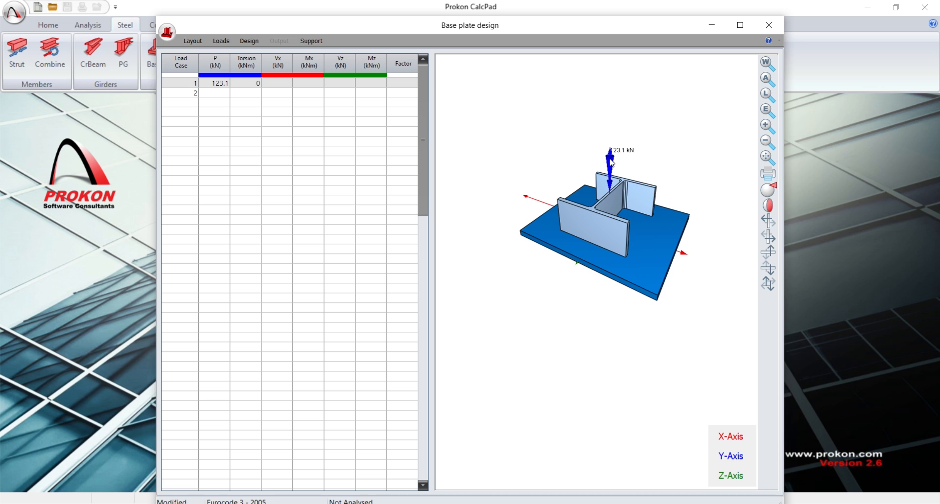
For load case 1, set the shear Vx to 20.1 kN and the moment Mx to 0 kNm
click(283, 84)
text(20.1)
key(Tab)
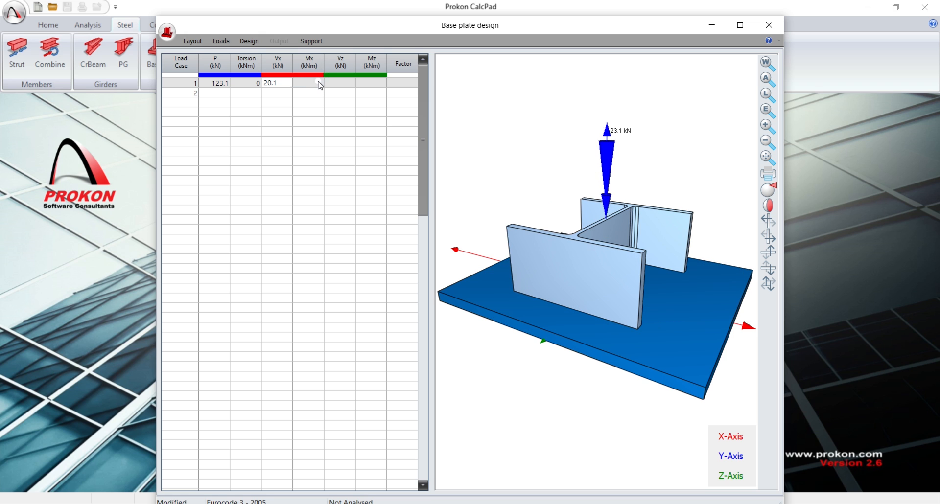
text(0)
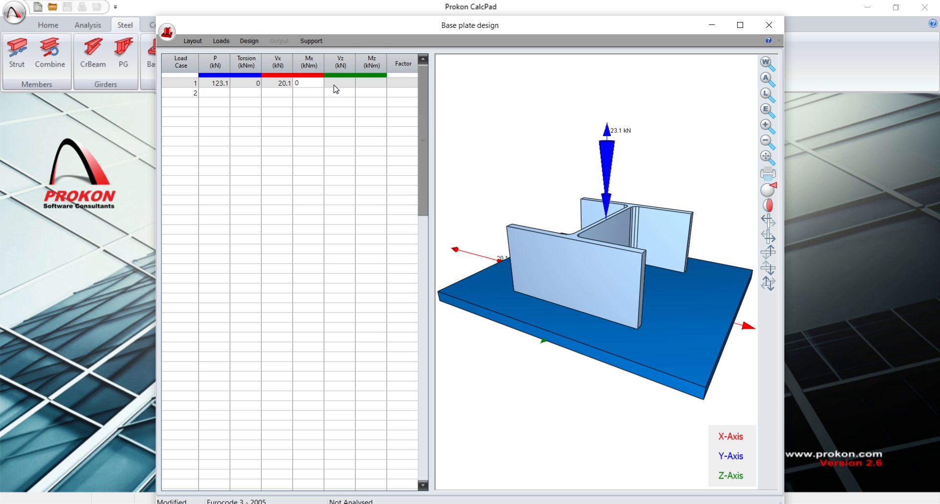
Complete load case 1 with Vz 0.005 kN, Mz 0 kNm and a factor of 1
click(337, 86)
text(1.00)
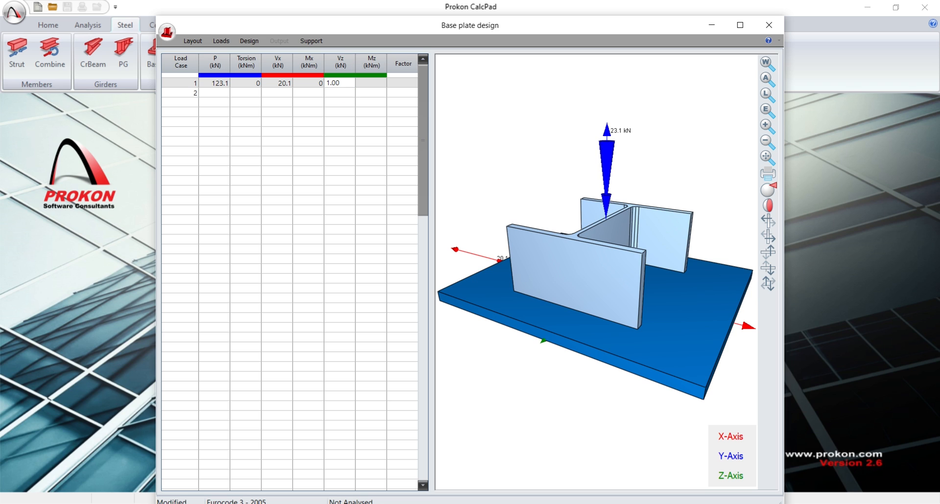
key(BackSpace)
text(0.005)
click(373, 86)
text(0)
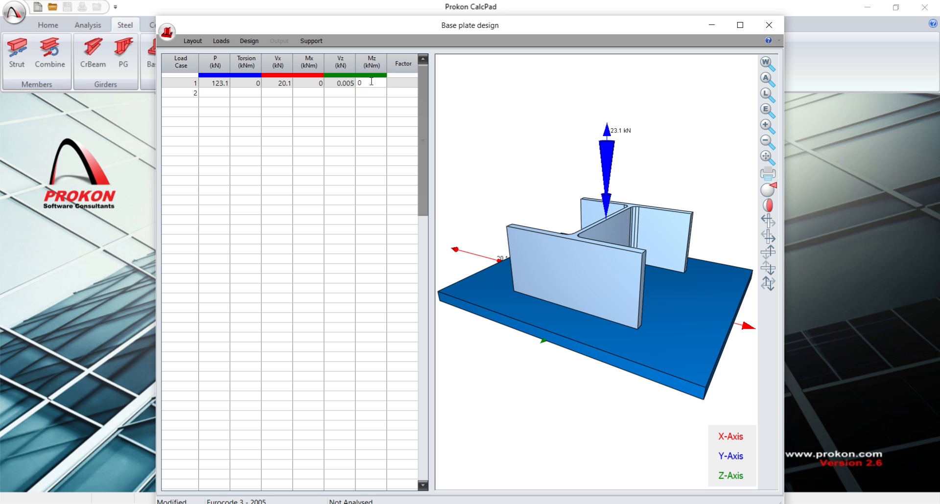
click(403, 87)
text(1)
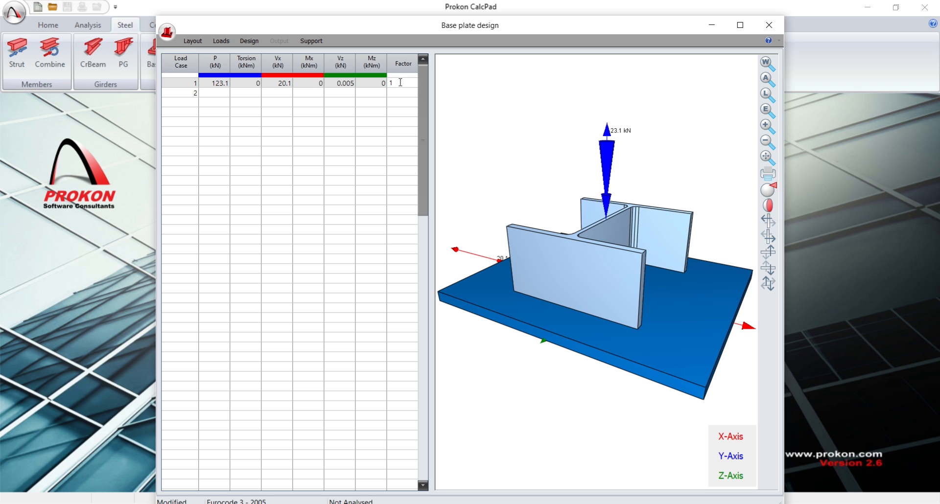
click(341, 126)
click(220, 94)
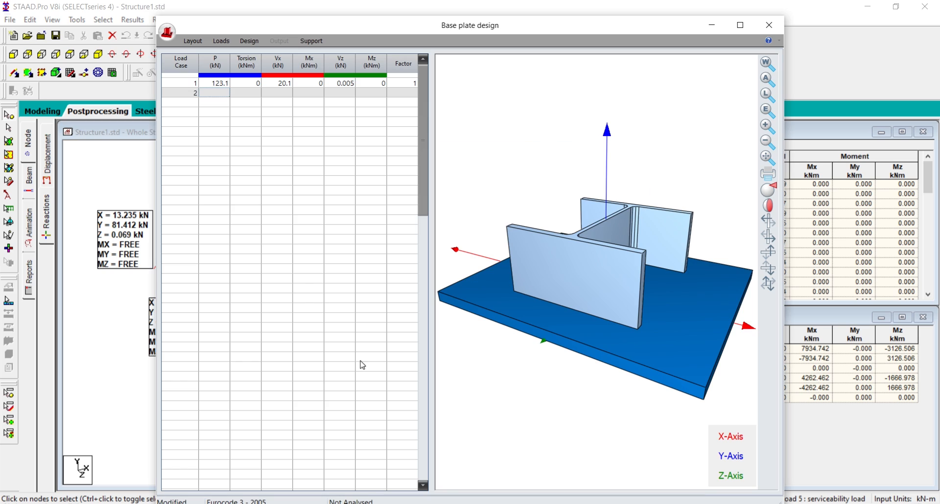
For load case 2, set P to 85 kN, torsion to 0 kNm, Vx to 14 kN and Mx to 0 kNm
text(85)
key(Tab)
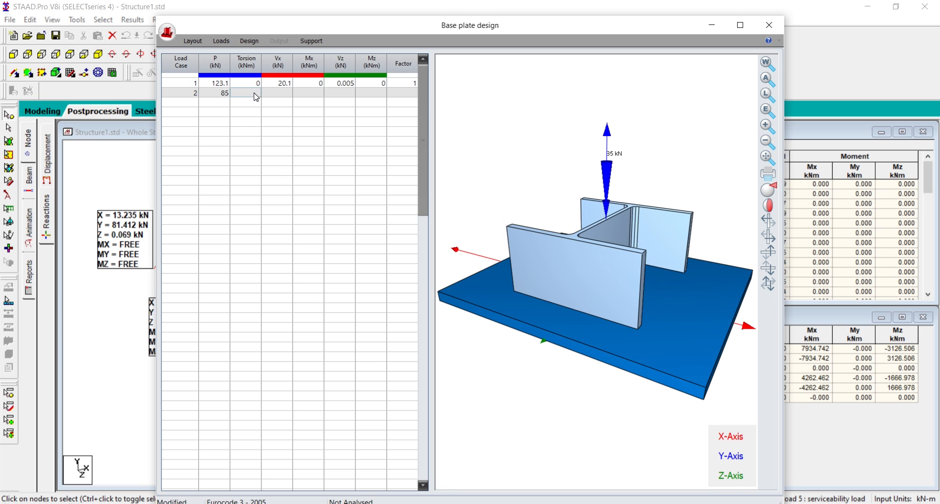
click(282, 93)
text(14)
click(314, 94)
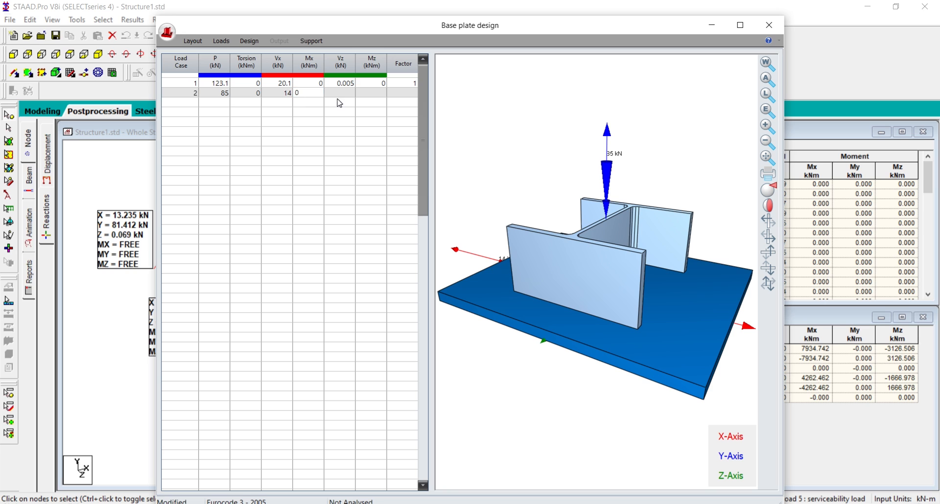
Complete load case 2 with Vz -0.004 kN, Mz 0 kNm and a factor of 1
click(342, 97)
text(-0)
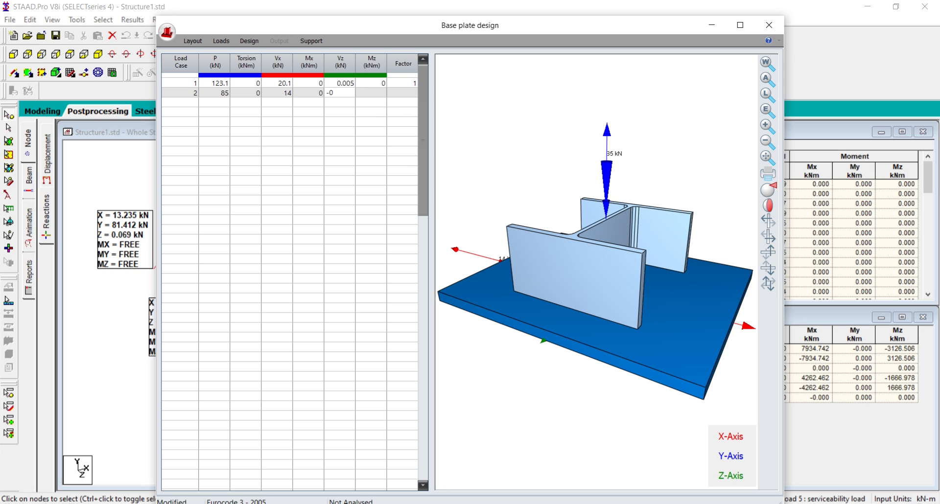
text(0)
key(BackSpace)
text(.004)
click(367, 99)
text(0)
click(403, 98)
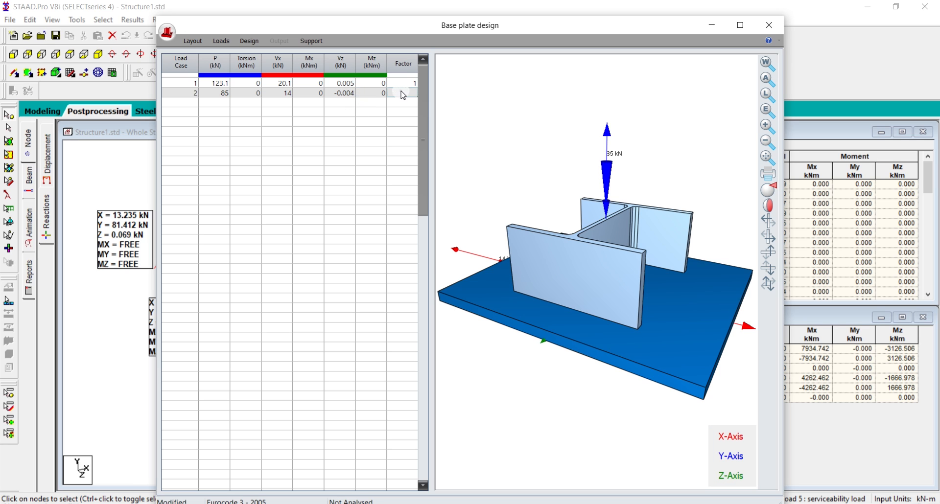
text(1)
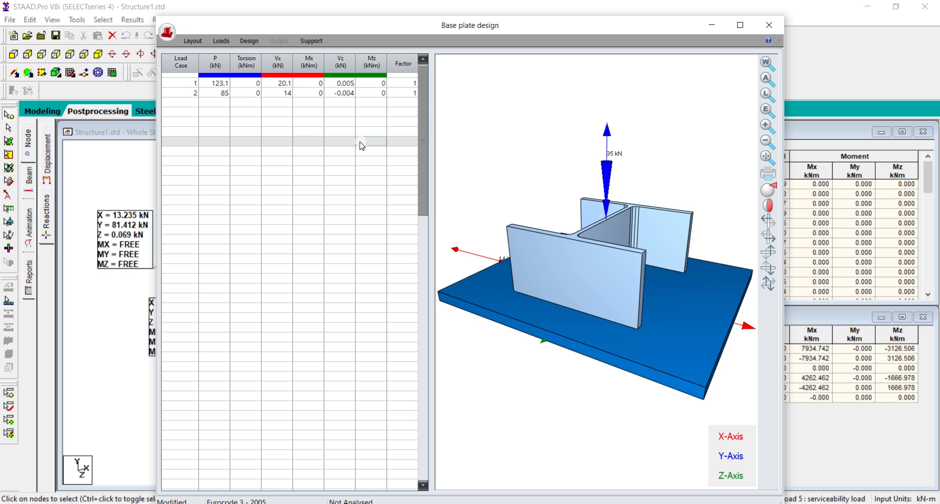
click(362, 142)
Select load case 1 and run the base plate design analysis with 1000 grid points
click(194, 85)
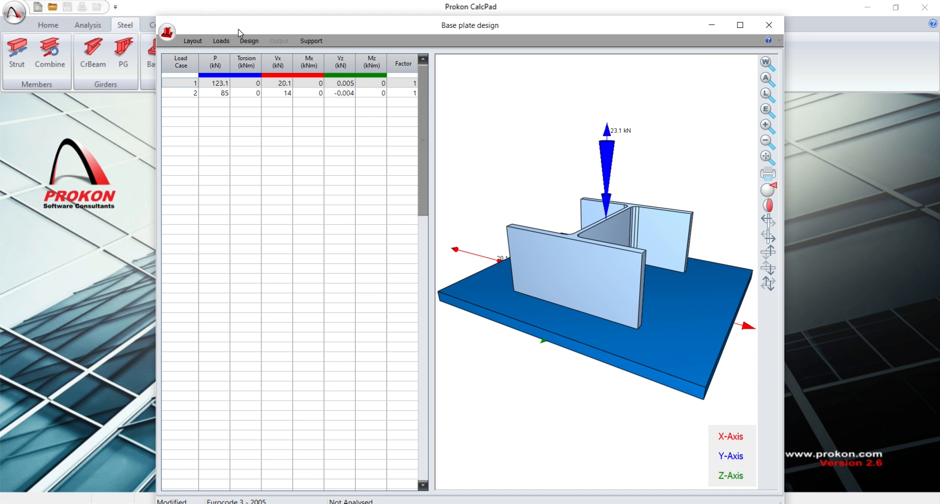
click(246, 43)
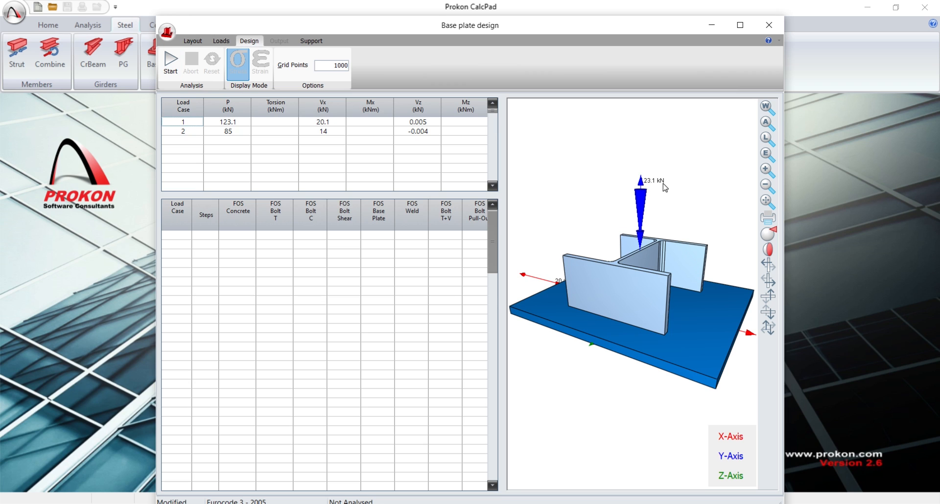
click(171, 72)
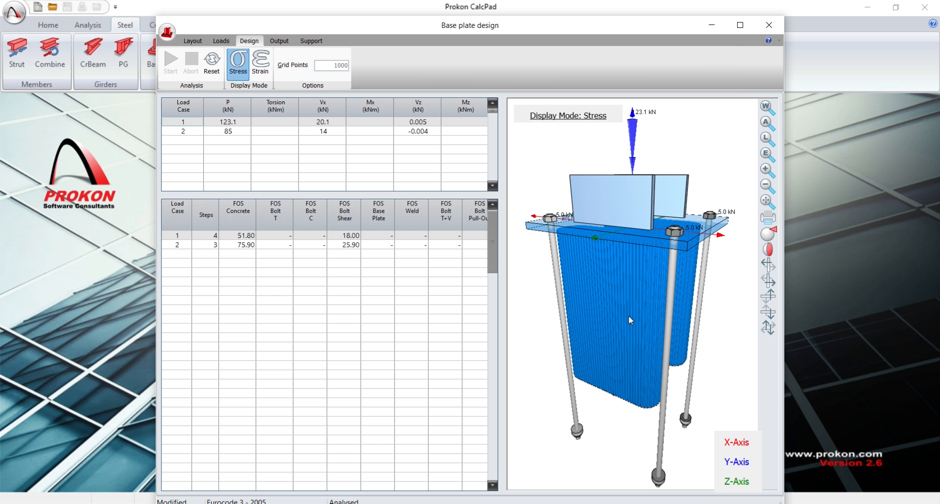
Examine the forces at the anchor bolts and the stress distribution under the base plate in the analysed model
drag(660, 420, 655, 409)
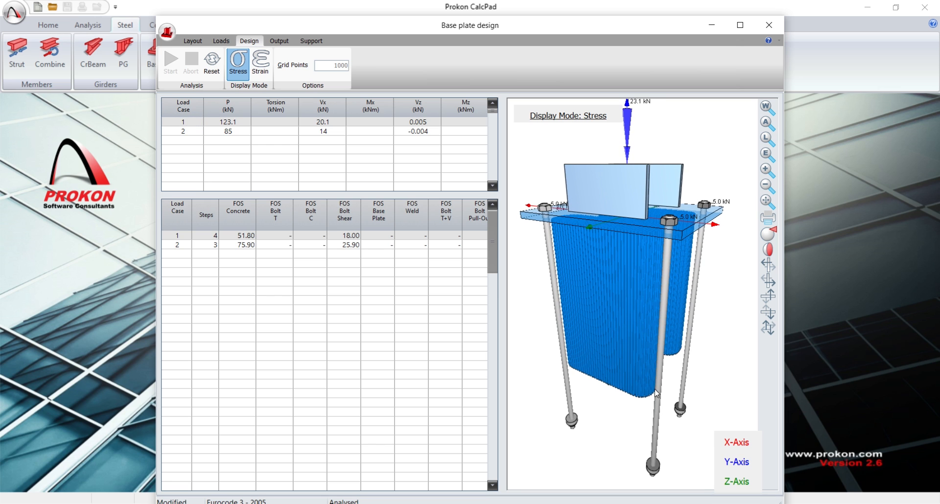
scroll(728, 206, up, 4)
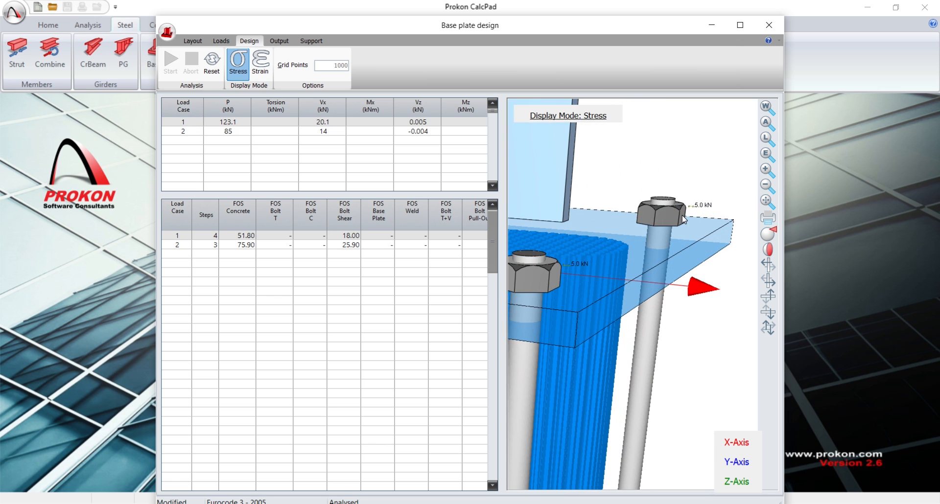
scroll(683, 220, up, 4)
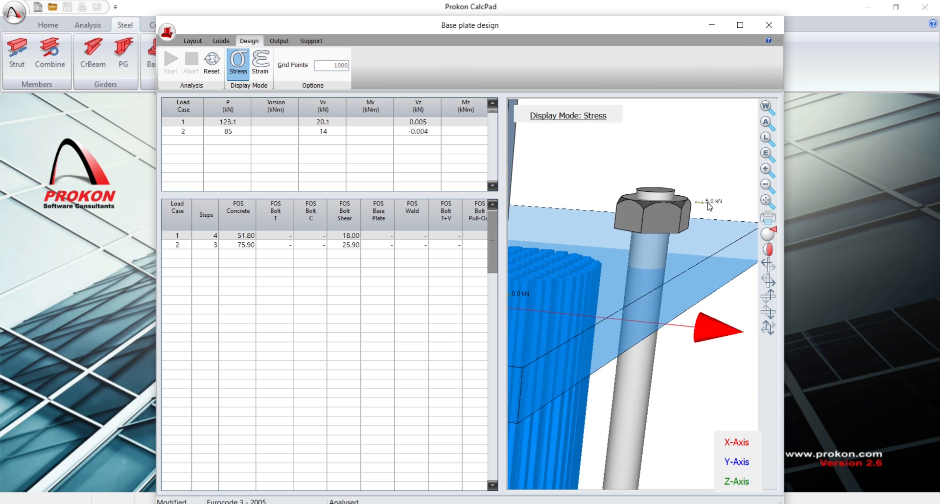
scroll(710, 207, down, 5)
scroll(666, 225, up, 5)
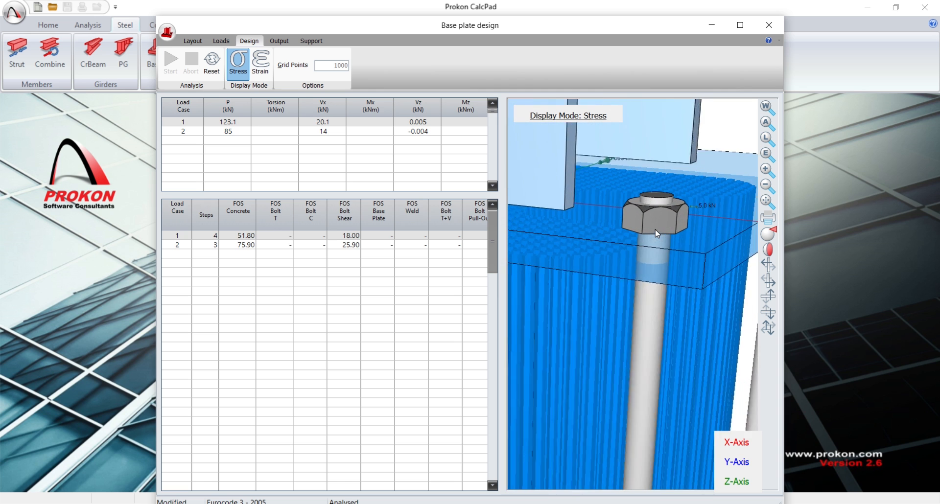
scroll(724, 204, down, 5)
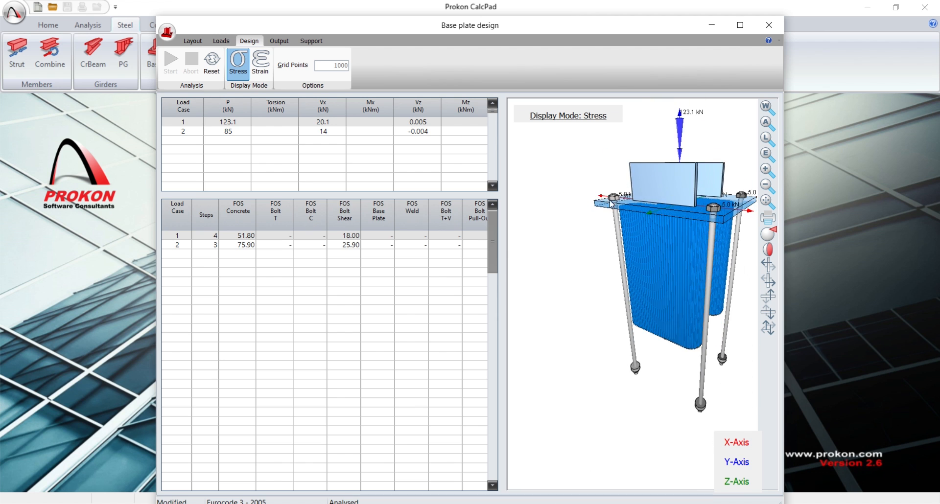
scroll(612, 205, up, 5)
scroll(592, 236, down, 4)
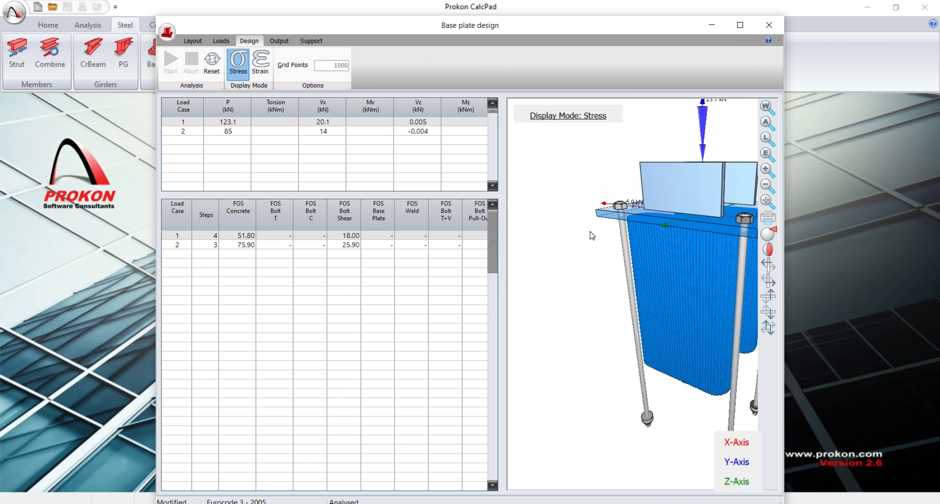
scroll(592, 235, down, 5)
scroll(630, 204, up, 5)
scroll(630, 204, down, 3)
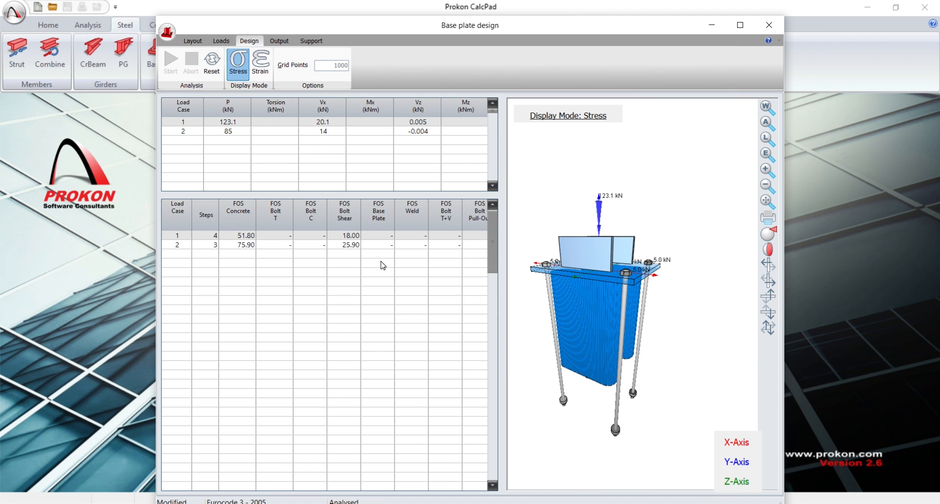
Compare the strain and stress displays of the analysed base plate
click(260, 71)
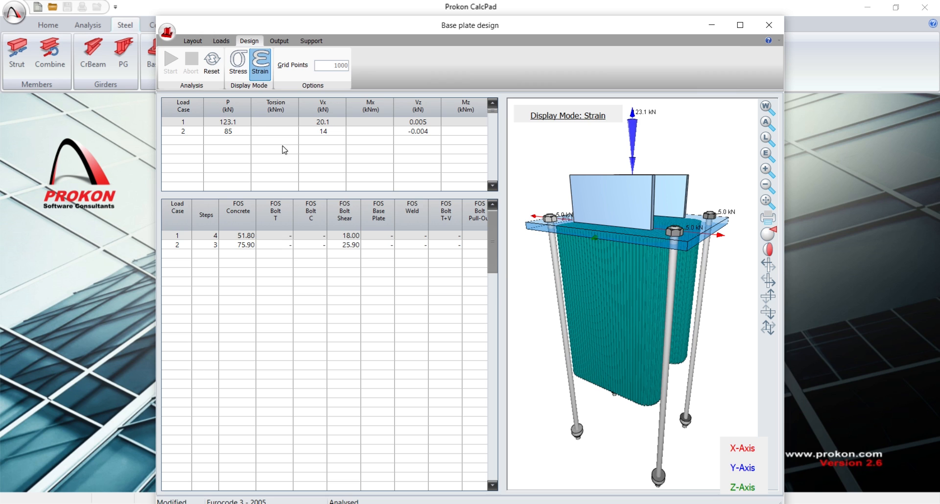
click(234, 59)
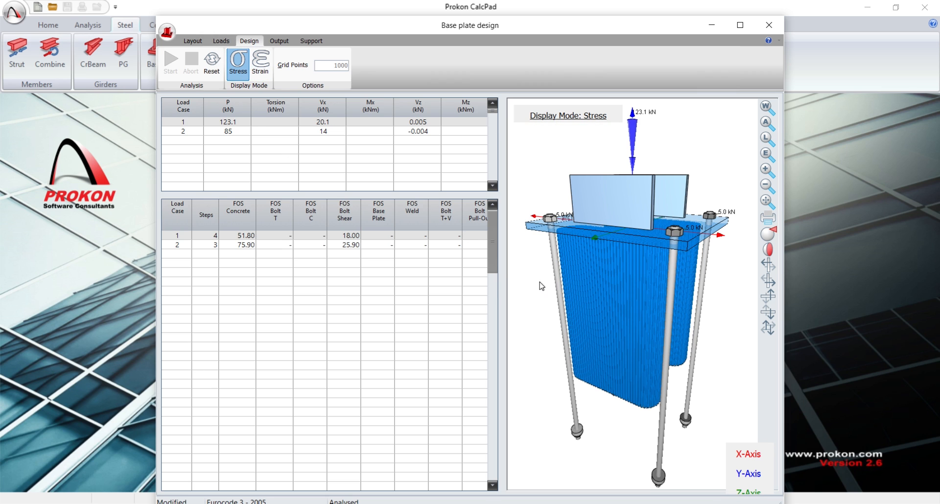
click(261, 69)
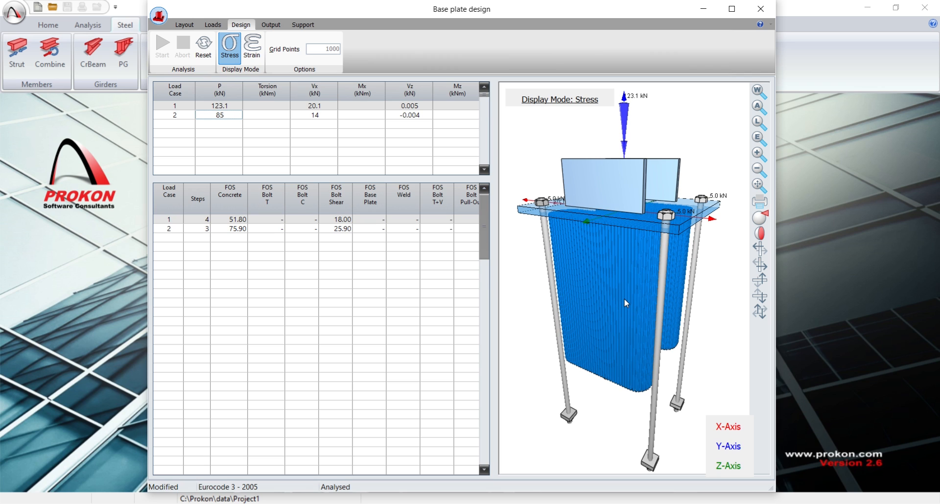
Try an axial load P of 10000 kN for load case 1 and rerun the analysis
click(209, 28)
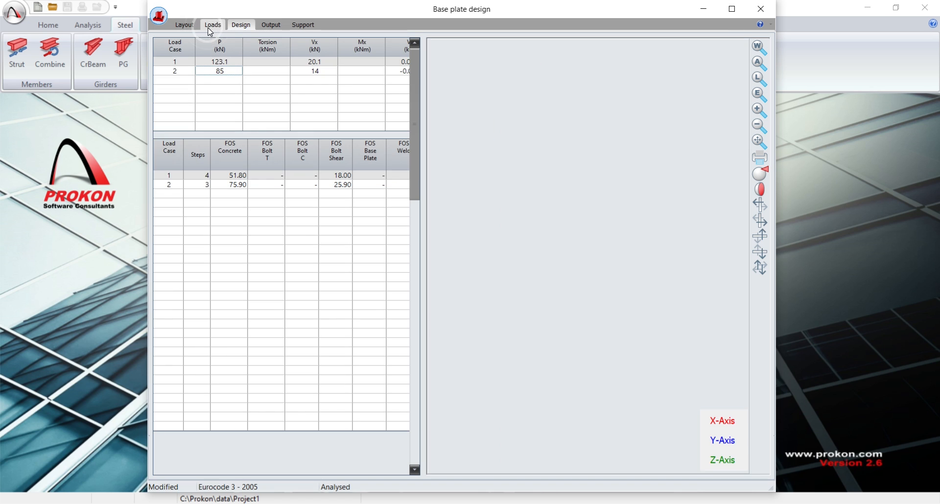
click(219, 68)
text(10000)
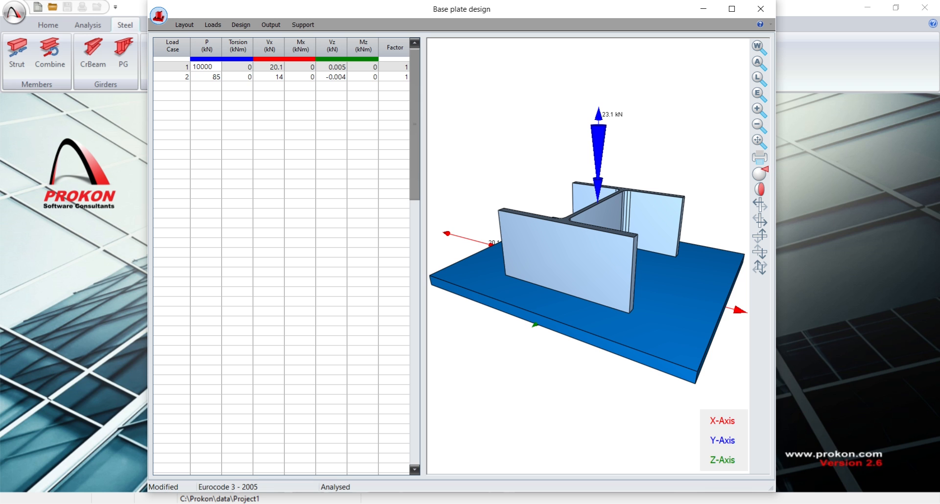
click(240, 25)
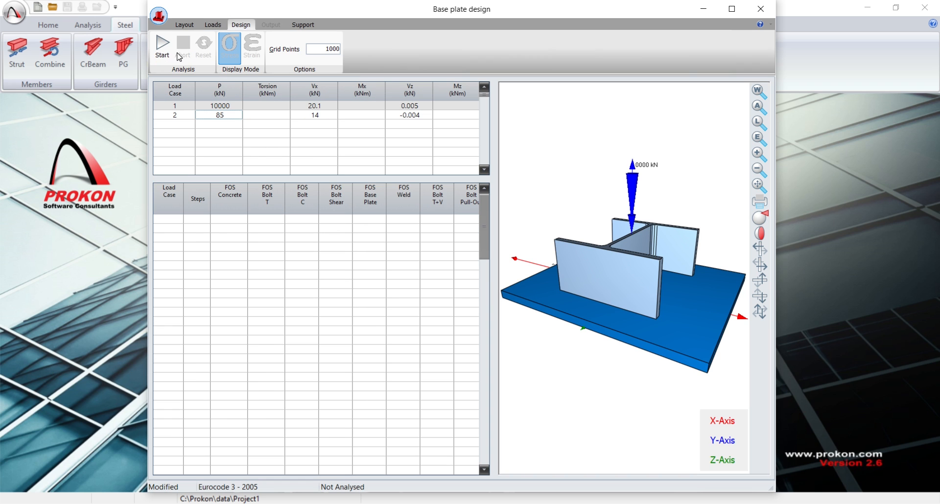
click(165, 49)
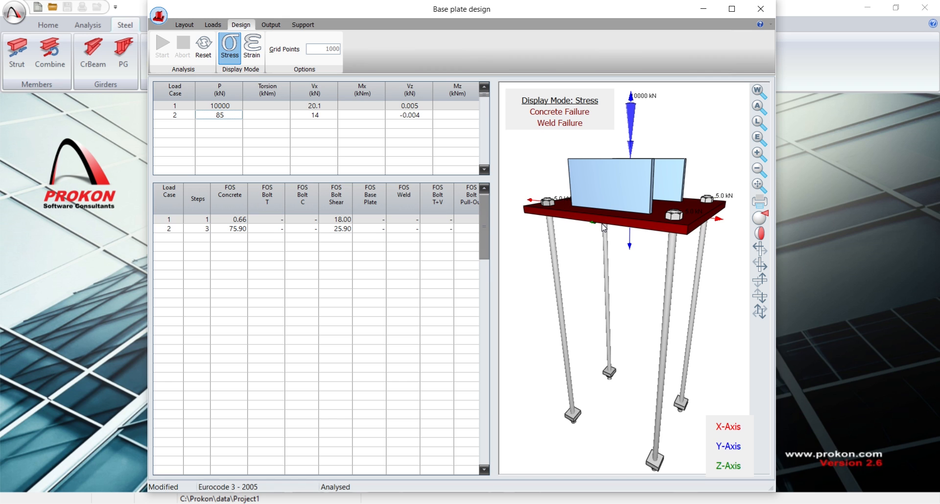
Set the axial load P of load case 1 back to 123.1 kN and rerun the analysis
click(213, 25)
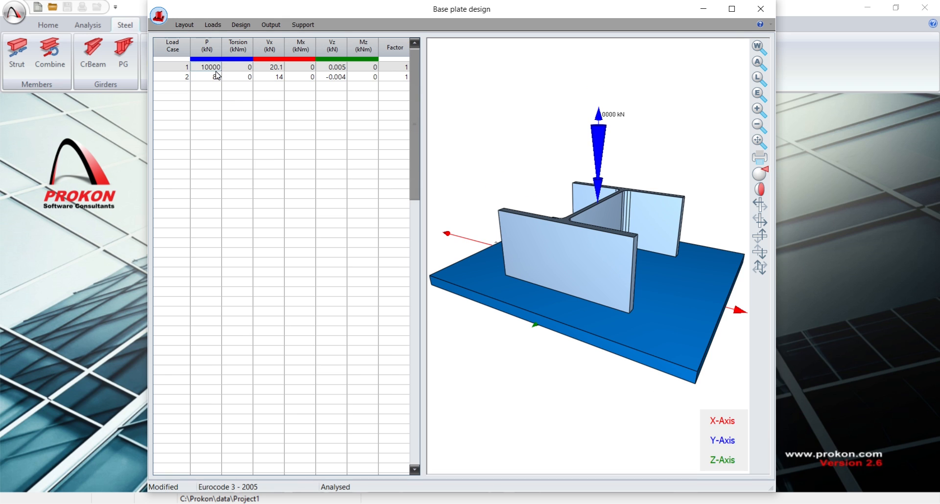
text(23.1)
click(231, 97)
click(235, 24)
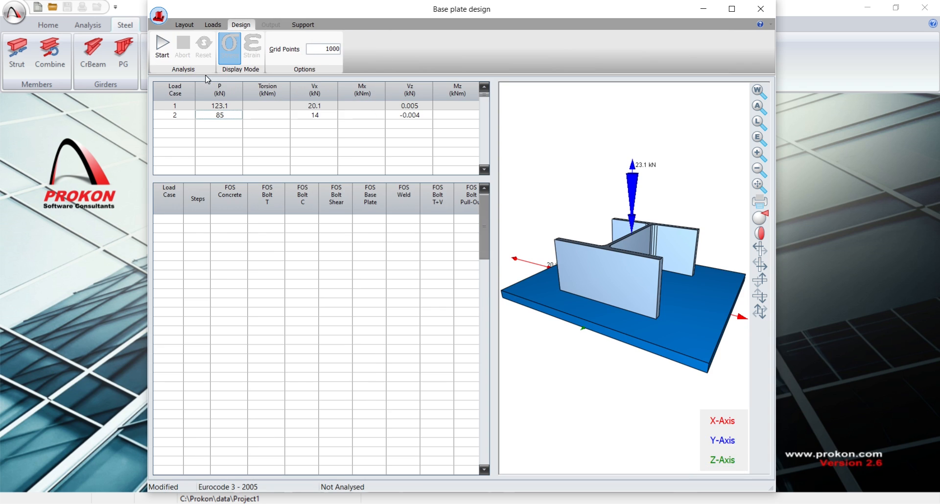
click(165, 46)
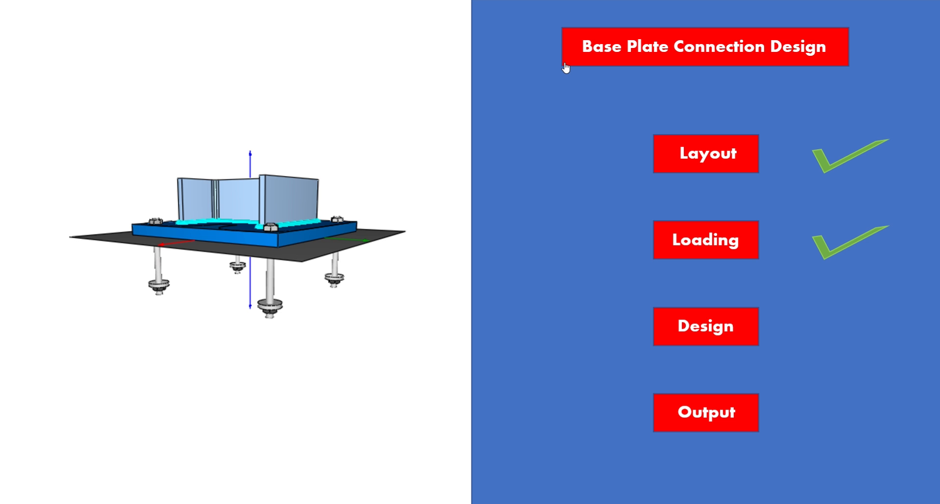
click(563, 63)
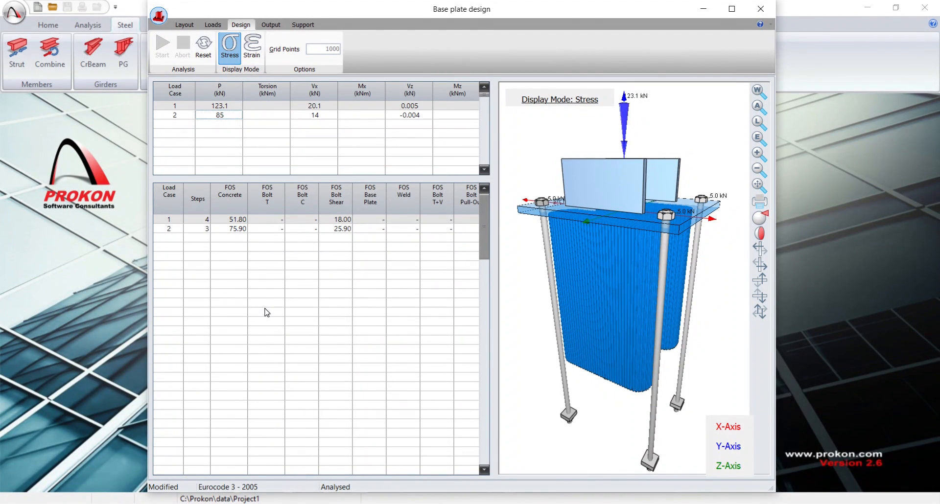
Open the calculation sheet for the current load case and review the weld and bolt properties, bolt resistances and effective plate area
click(270, 25)
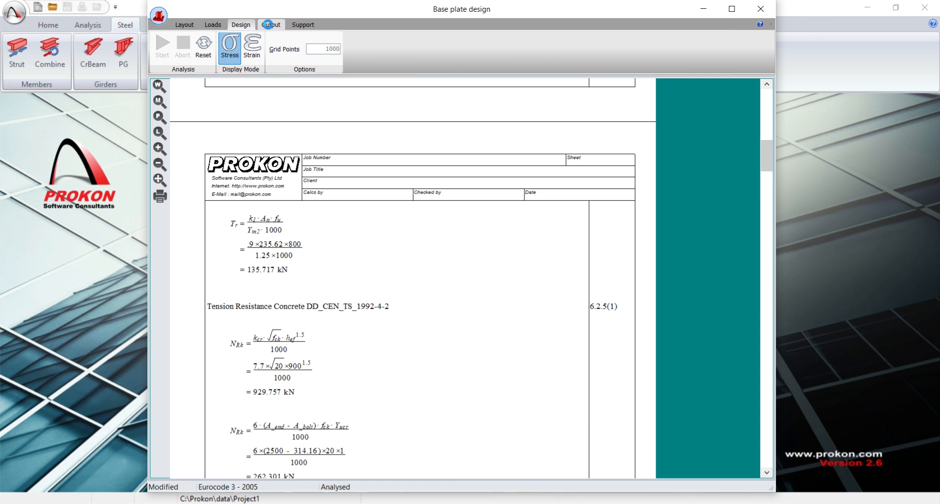
scroll(289, 141, down, 5)
scroll(696, 125, up, 2)
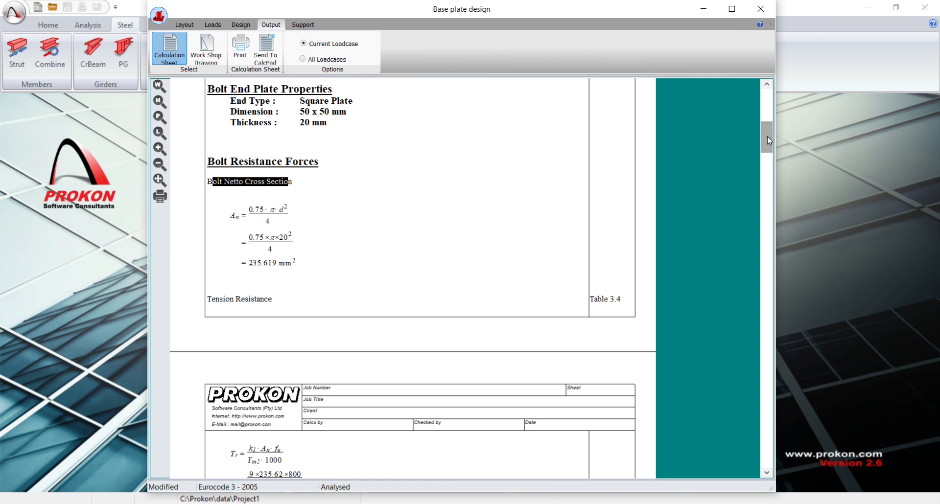
drag(768, 140, 766, 89)
scroll(364, 291, down, 7)
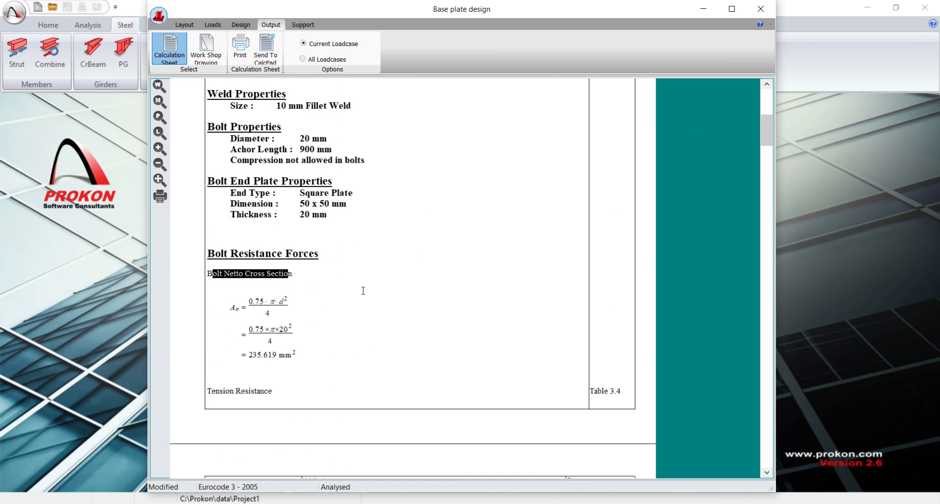
scroll(364, 291, down, 18)
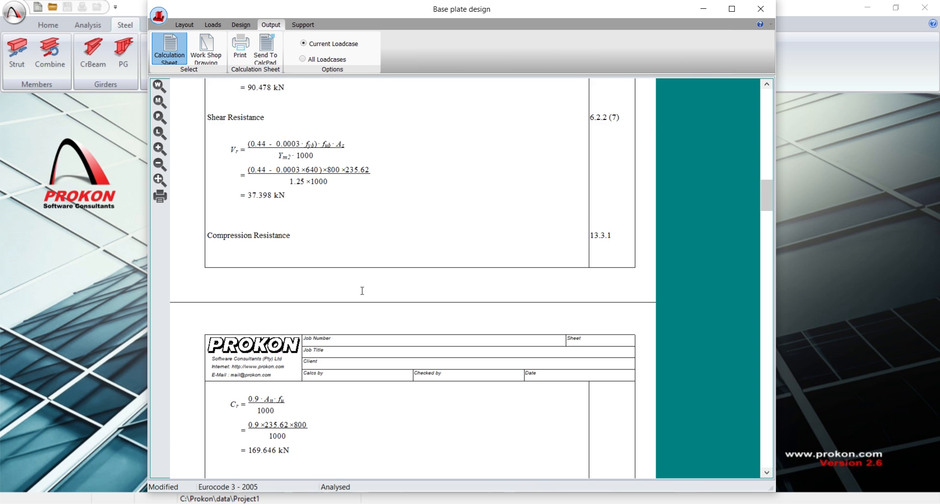
scroll(362, 291, down, 12)
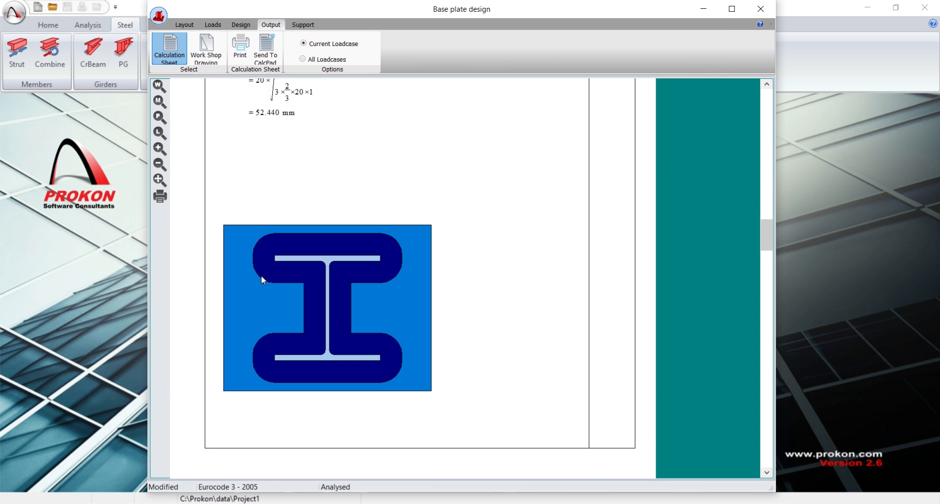
scroll(261, 276, down, 8)
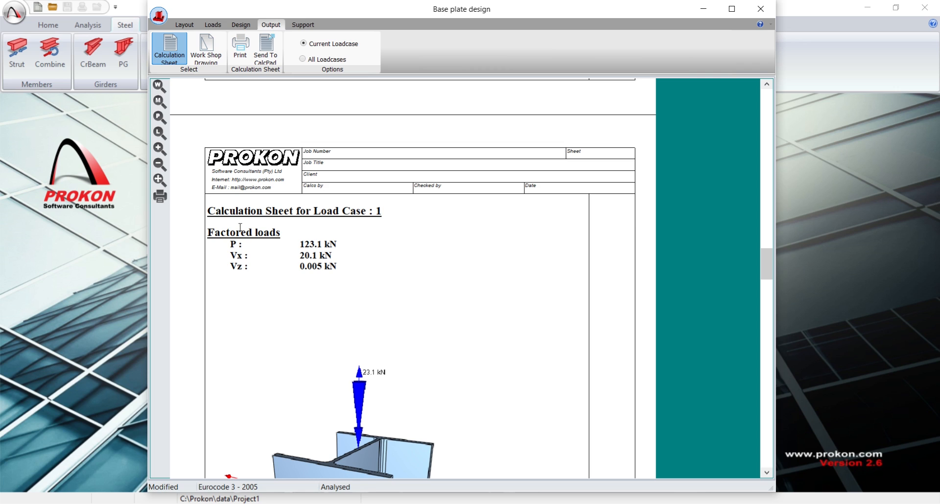
Review load case 1's factored loads, moment and force balancing, and the concrete and critical bolt safety factors in the calculation sheet
drag(215, 210, 372, 219)
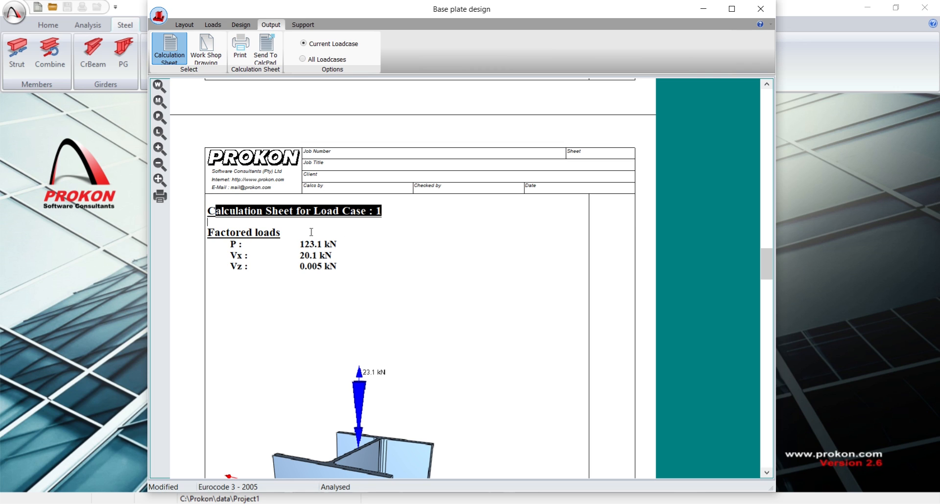
drag(303, 255, 329, 268)
scroll(312, 252, down, 3)
scroll(312, 252, down, 15)
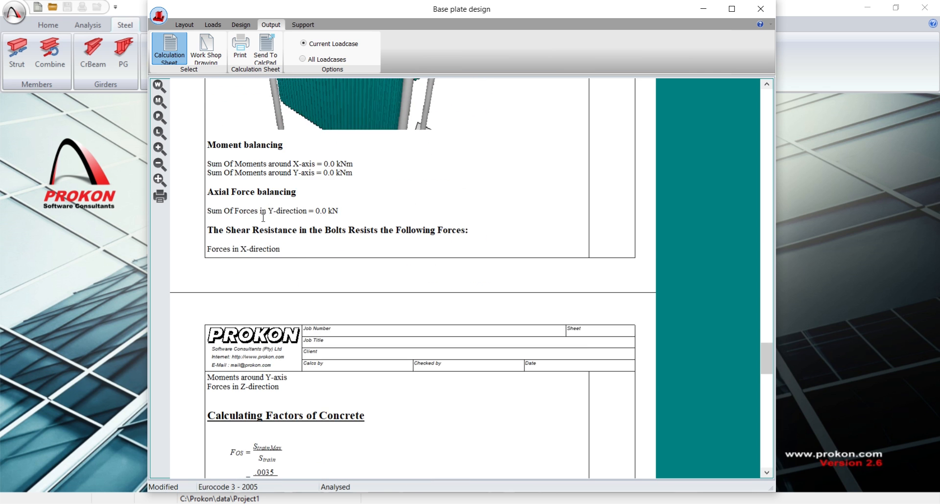
scroll(264, 219, down, 5)
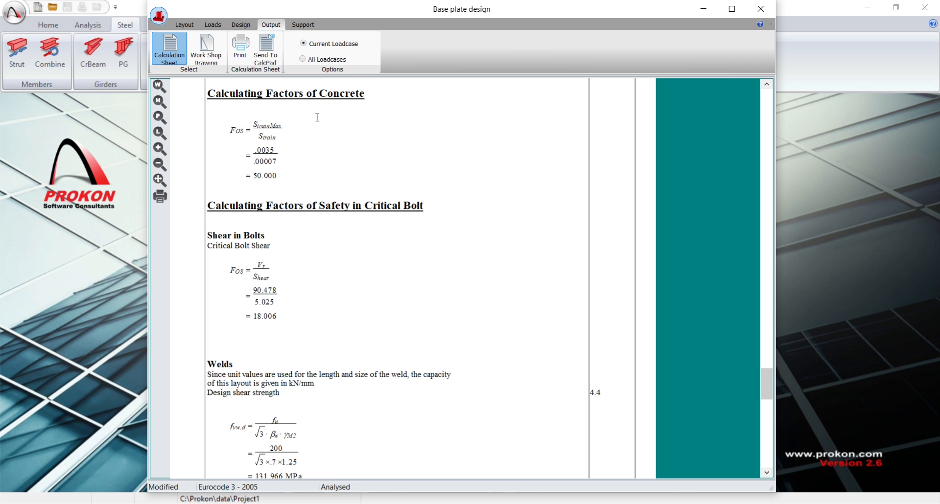
Try to print pages 1 to 7 of the calculation sheet with Microsoft Print to PDF, cancelling at the file save
scroll(290, 148, down, 10)
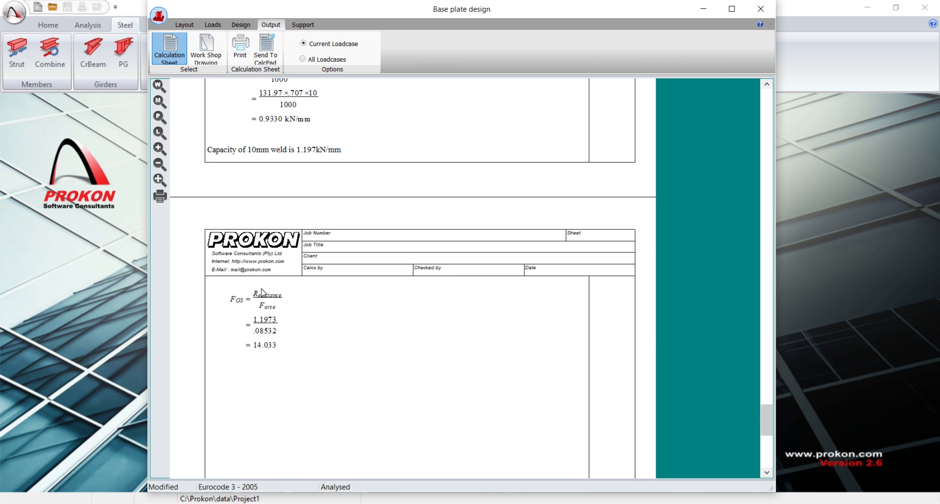
click(238, 55)
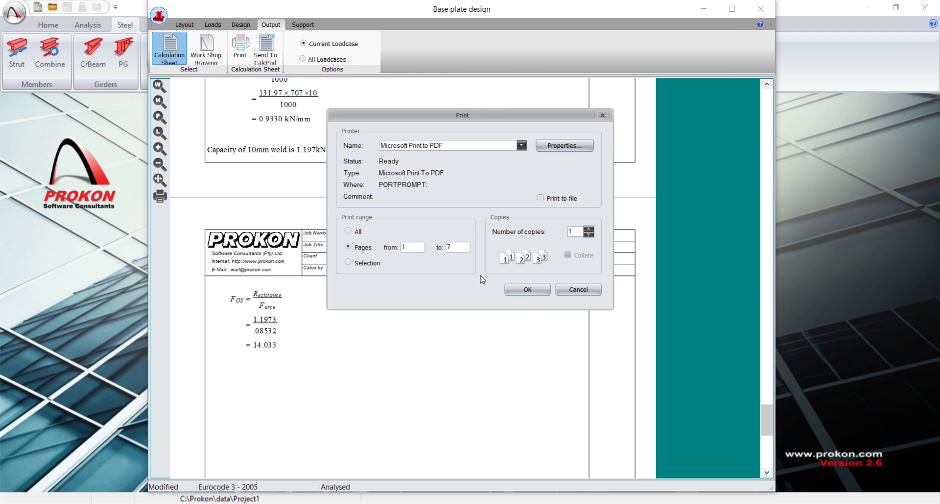
click(528, 290)
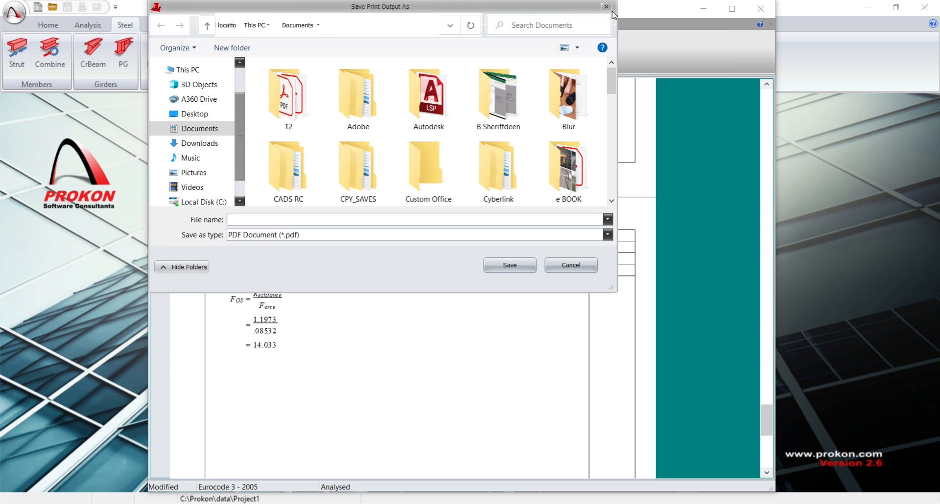
click(607, 8)
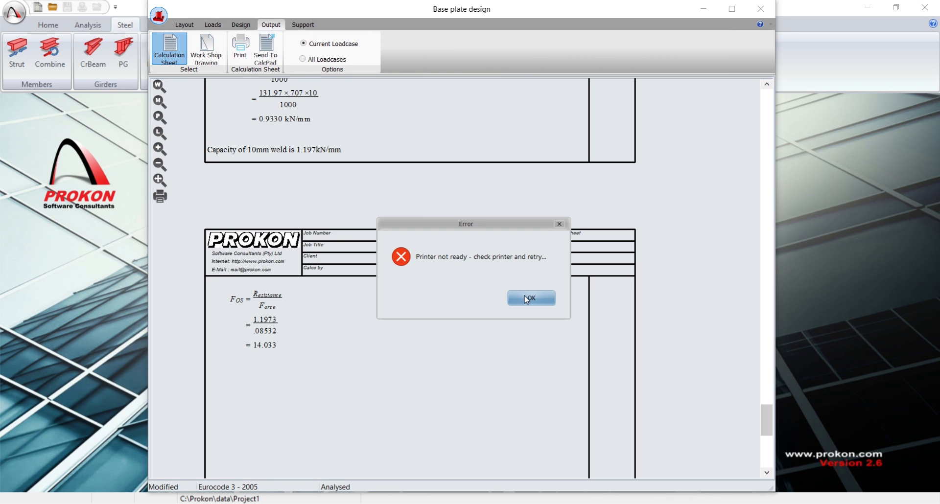
click(559, 224)
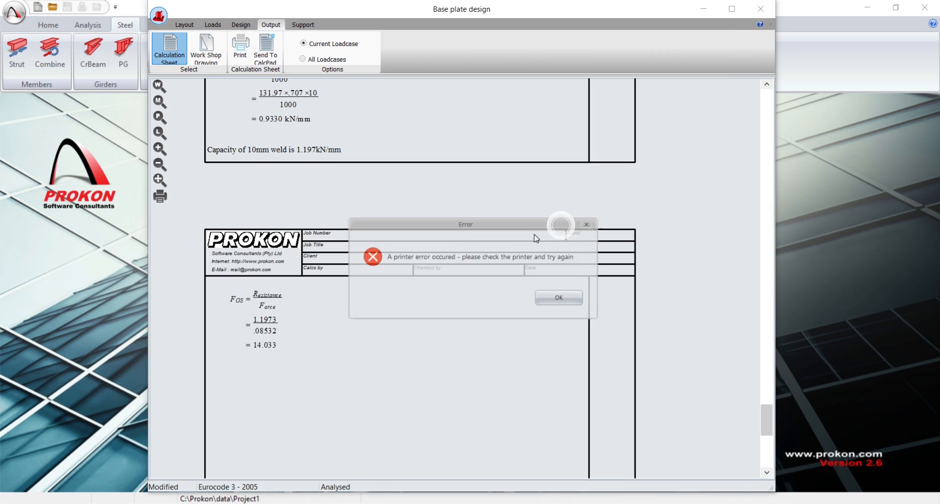
click(547, 302)
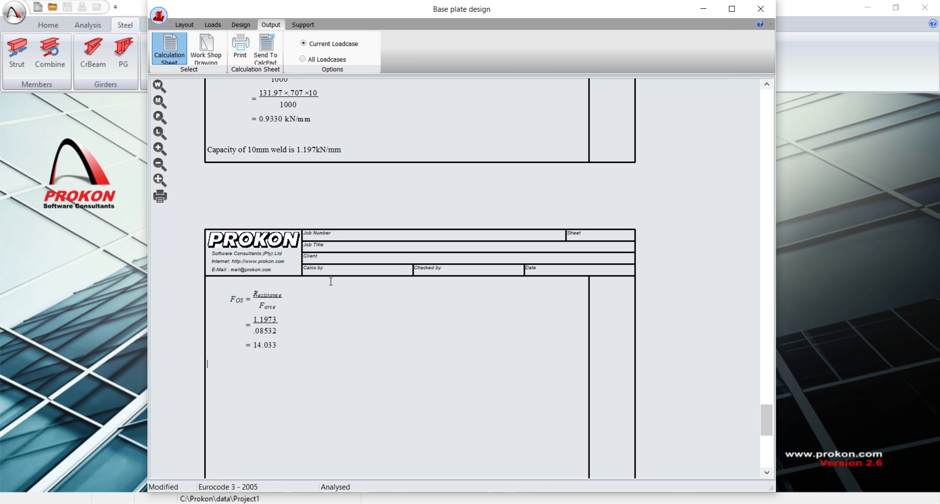
Open the workshop drawing of the base plate and examine the side elevation with its anchor bolts and dimensions
click(205, 46)
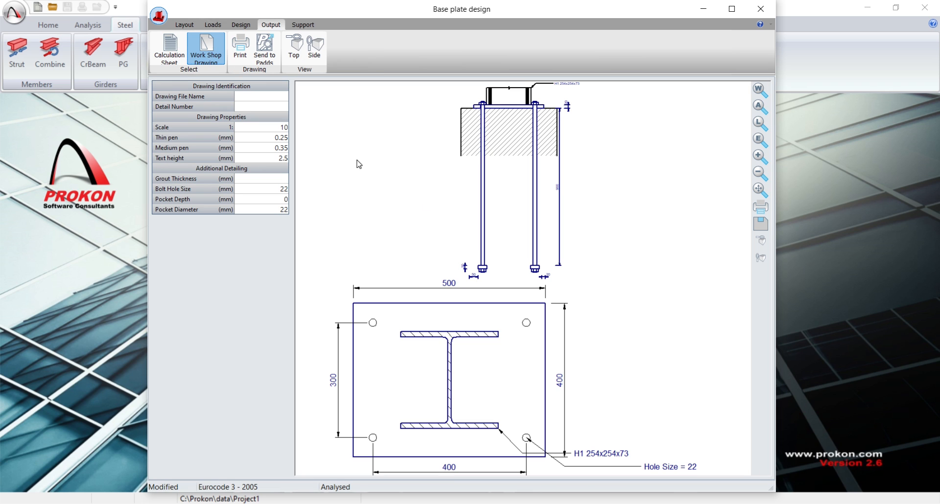
scroll(611, 269, down, 1)
drag(626, 286, 596, 295)
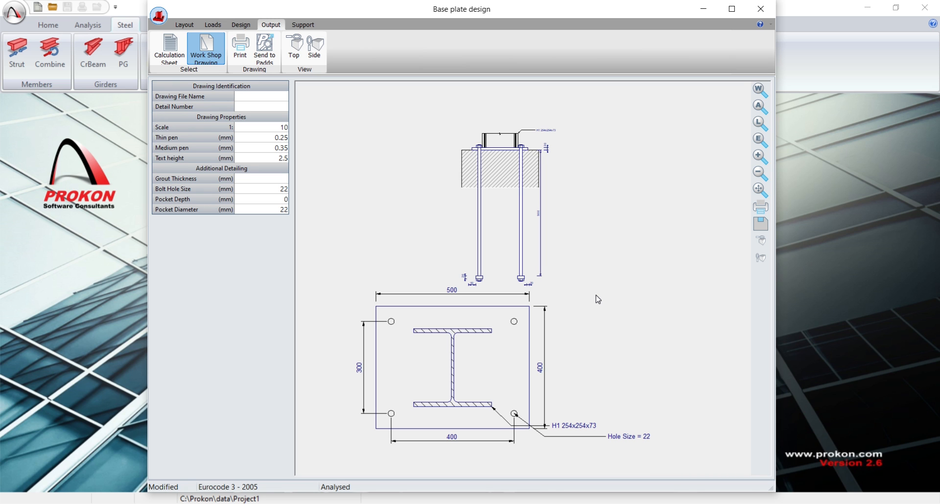
scroll(541, 125, up, 4)
scroll(542, 209, down, 4)
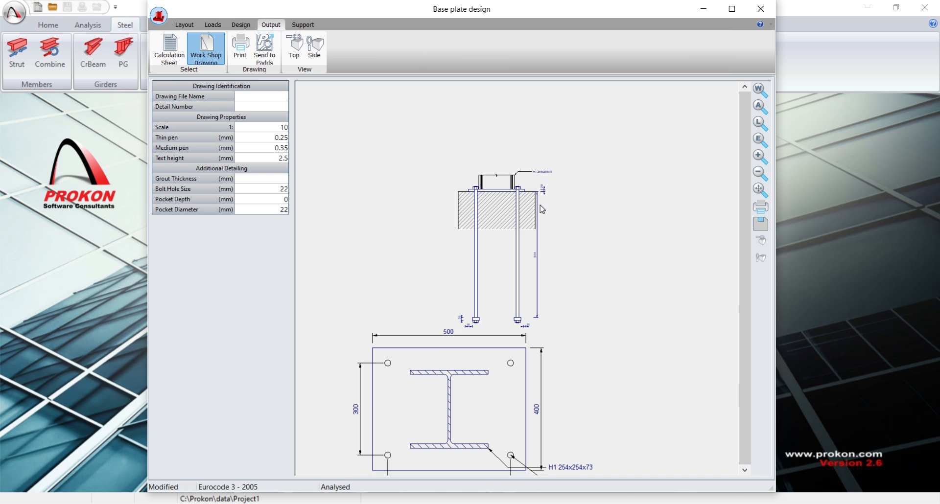
scroll(542, 211, up, 3)
scroll(528, 212, down, 1)
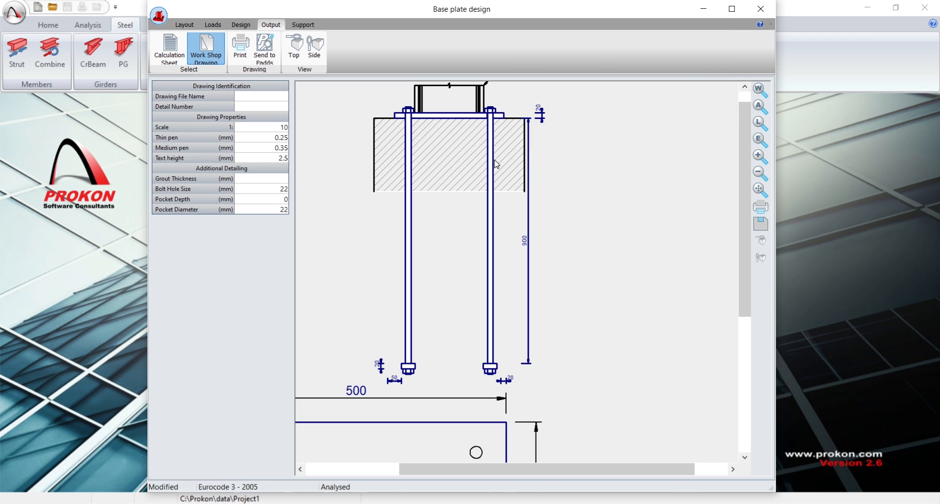
Examine the base plate plan in the workshop drawing, including its dimensions, column section and bolt hole size labels
drag(499, 361, 507, 281)
scroll(537, 246, down, 5)
scroll(438, 335, up, 3)
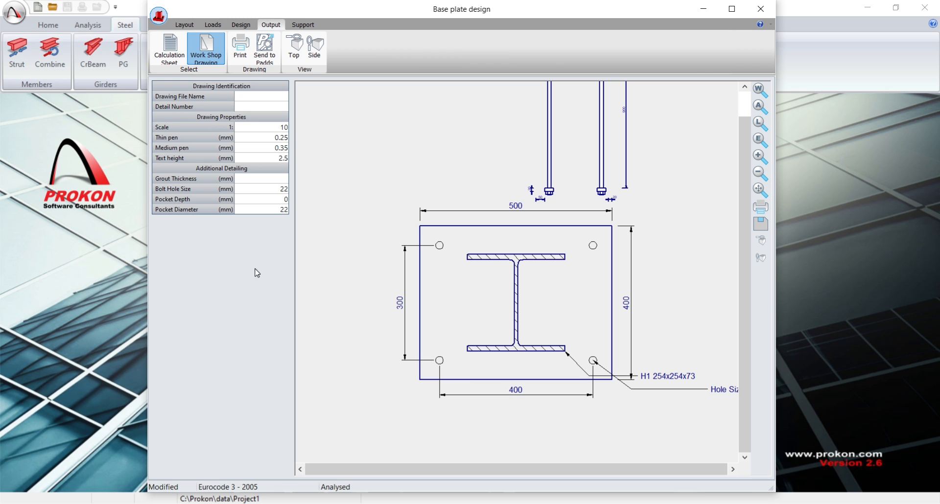
mouse_move(618, 393)
mouse_down()
mouse_move(587, 394)
mouse_move(594, 389)
mouse_up()
scroll(661, 372, up, 1)
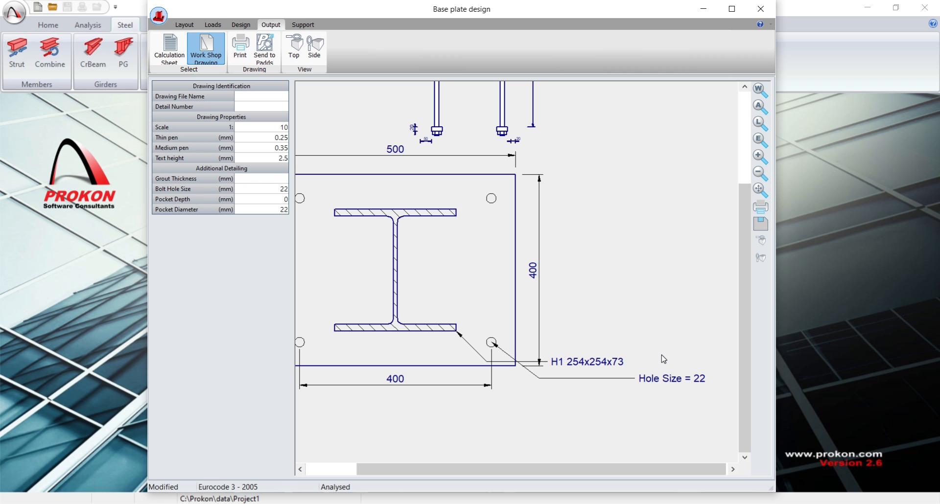
scroll(502, 327, down, 3)
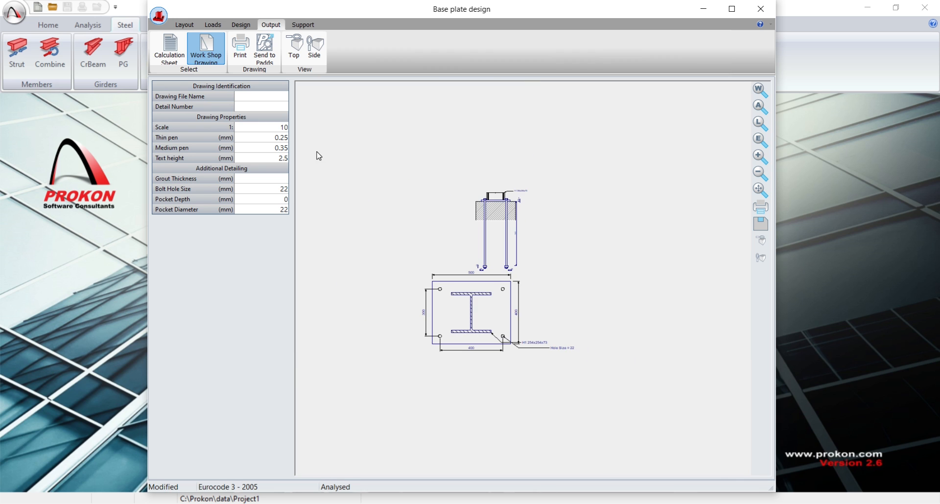
scroll(495, 272, up, 2)
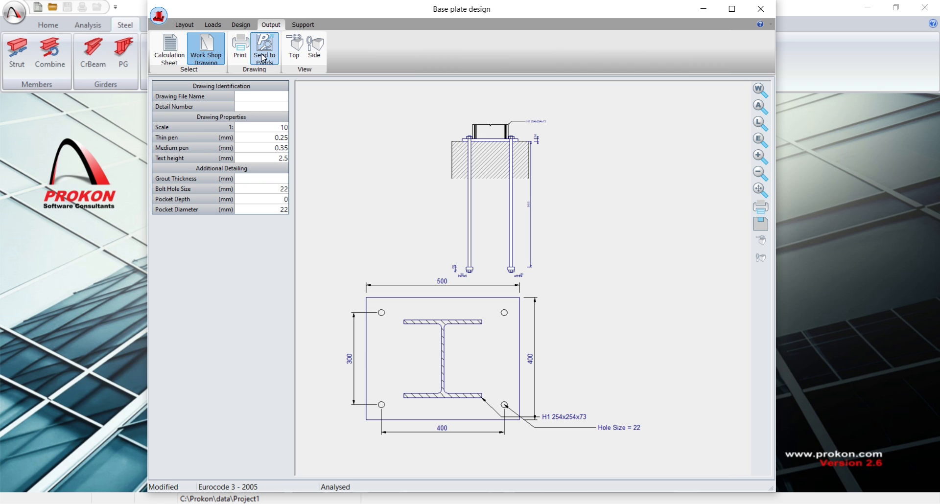
Save the workshop drawing as a 2D DXF file named example2 on the Desktop
click(761, 224)
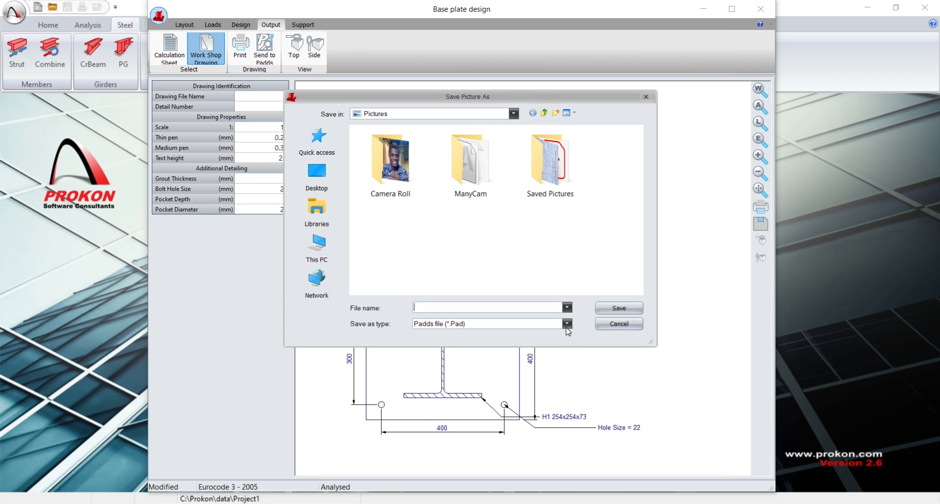
click(568, 324)
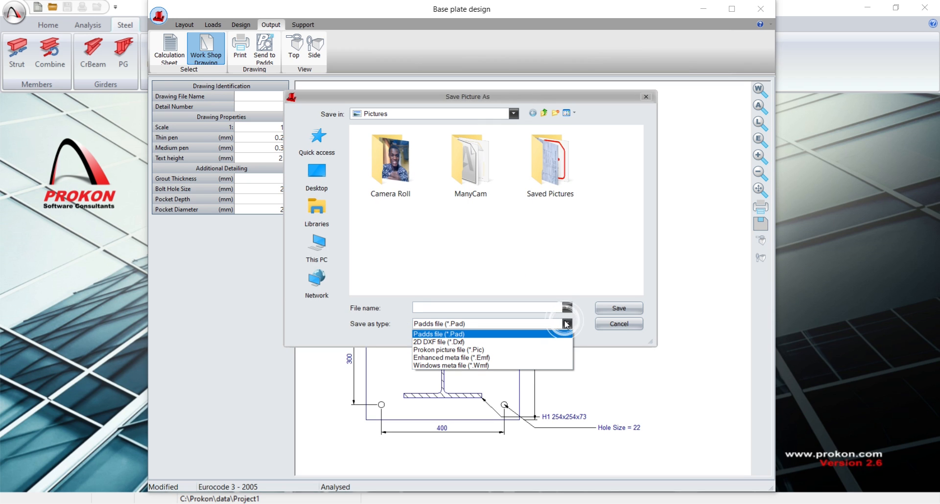
click(502, 341)
scroll(445, 265, down, 1)
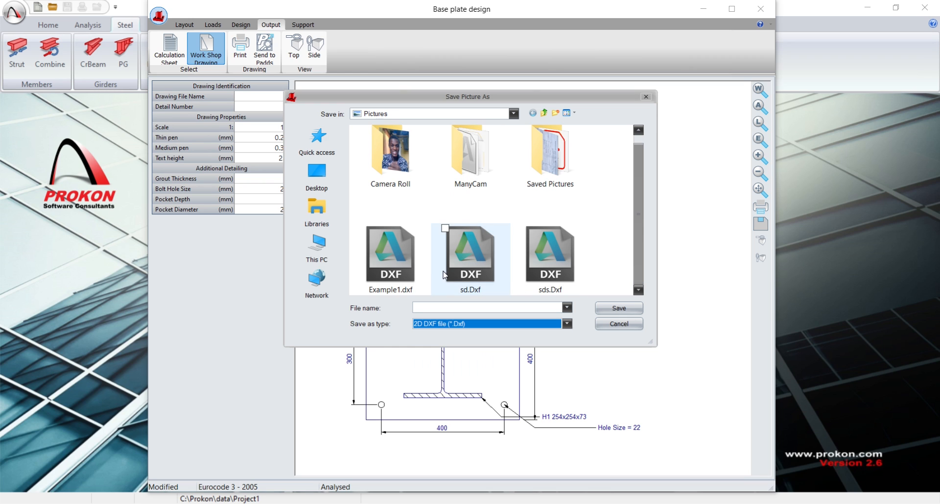
click(442, 308)
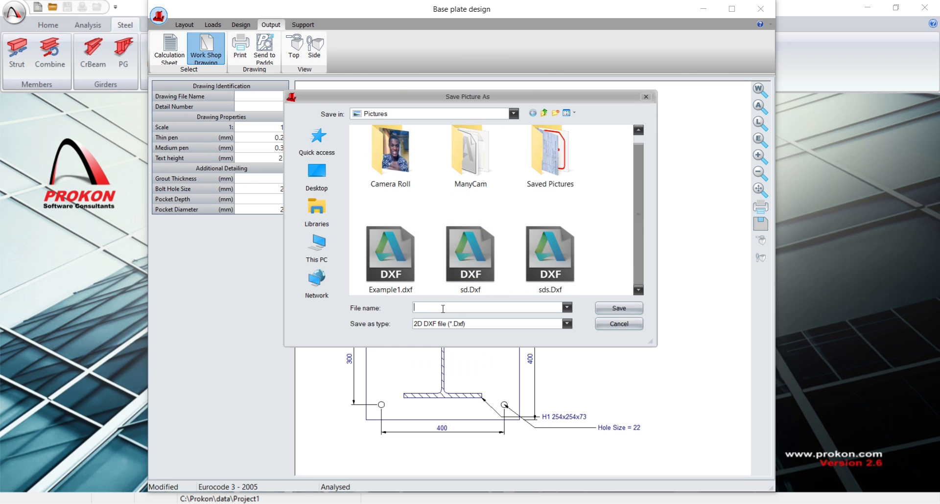
text(exa)
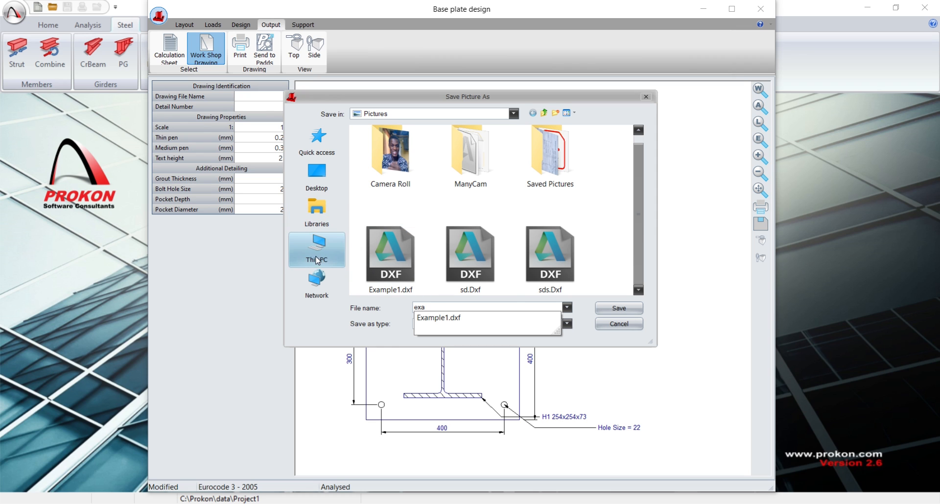
click(317, 178)
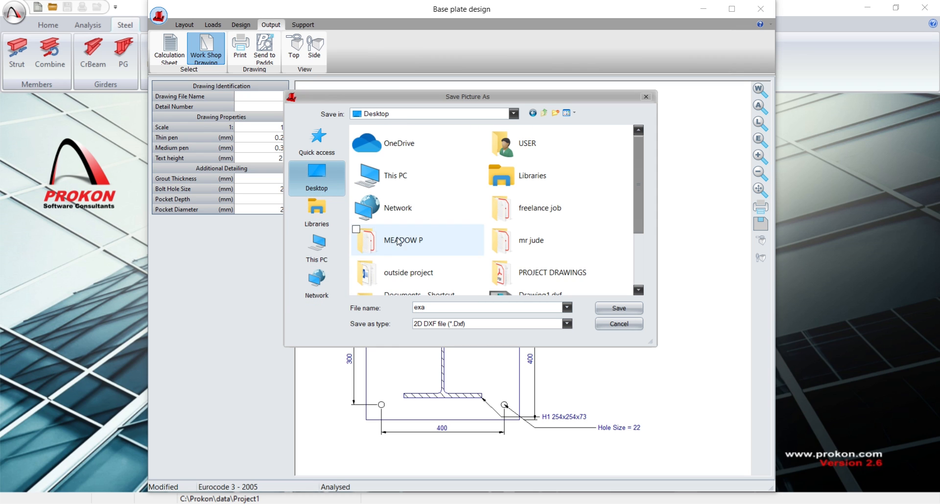
click(439, 306)
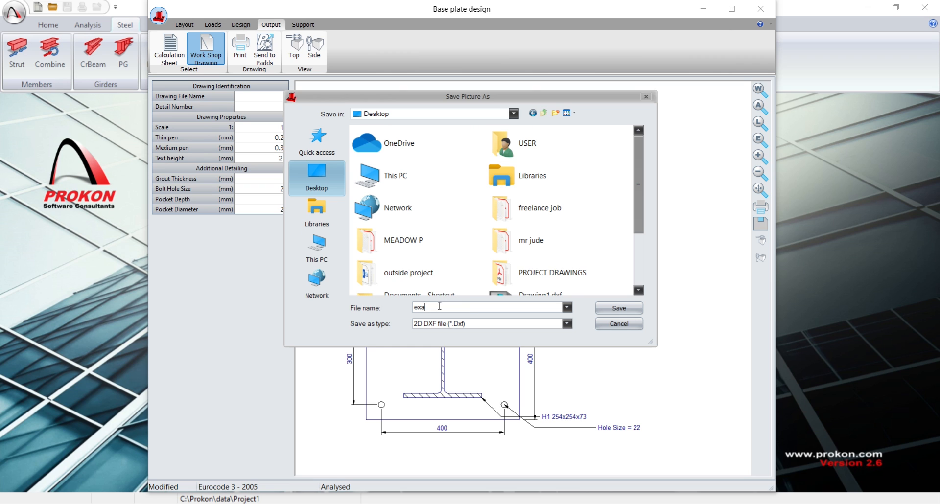
text(mp)
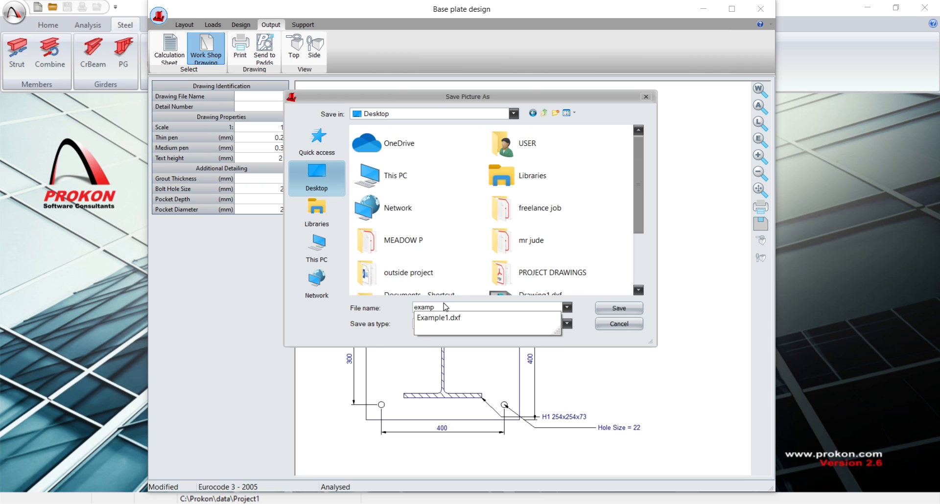
text(le2)
click(607, 308)
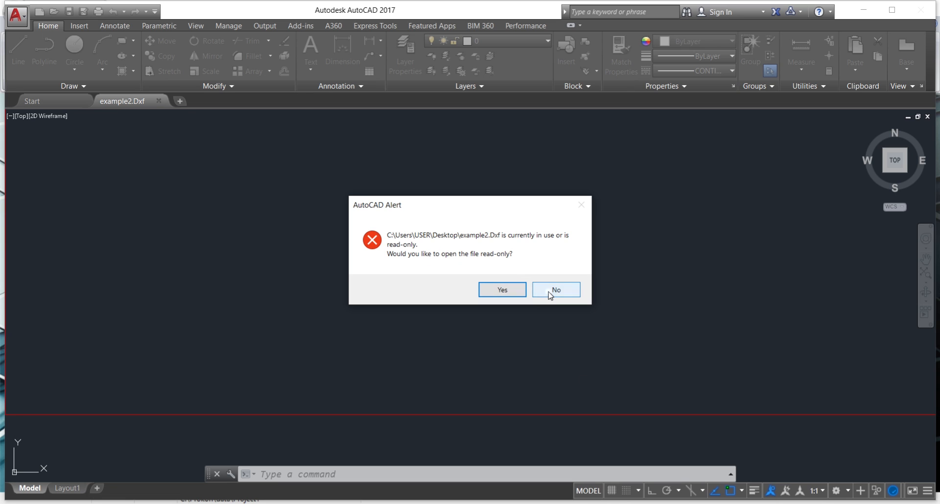
Switch to AutoCAD, decline the read-only opening of example2.Dxf and examine the overlapping base plate plan and anchor bolt elevation
click(554, 291)
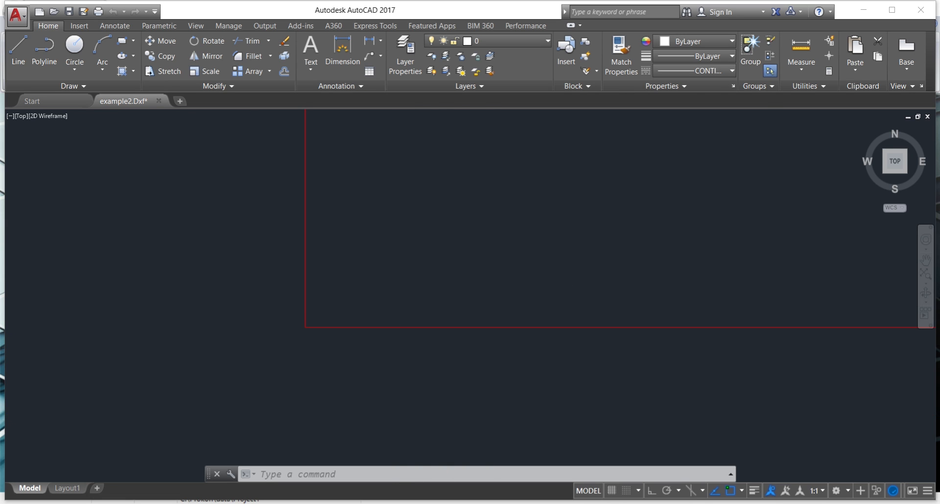
scroll(486, 326, down, 10)
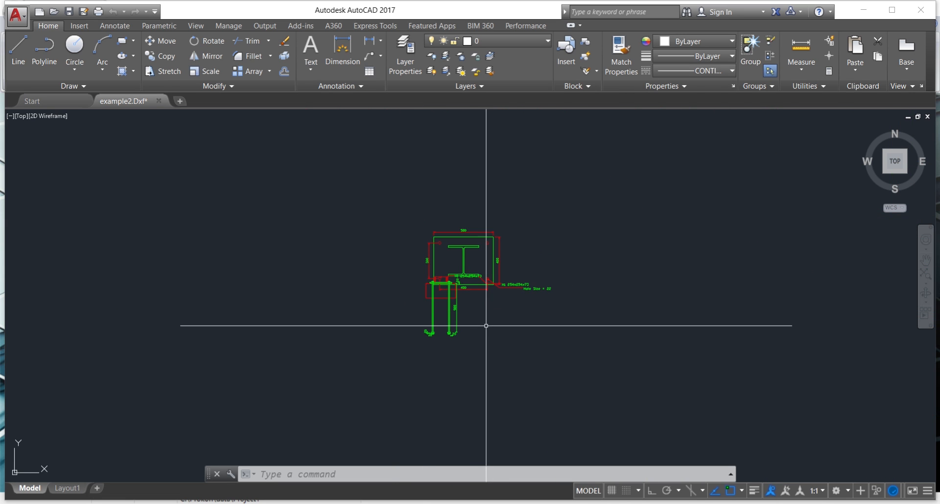
scroll(473, 281, up, 5)
scroll(447, 264, up, 5)
mouse_move(450, 265)
mouse_down()
mouse_move(449, 287)
mouse_move(435, 301)
mouse_move(517, 300)
mouse_up()
scroll(433, 212, down, 5)
scroll(445, 299, up, 2)
scroll(468, 276, down, 6)
scroll(356, 264, down, 10)
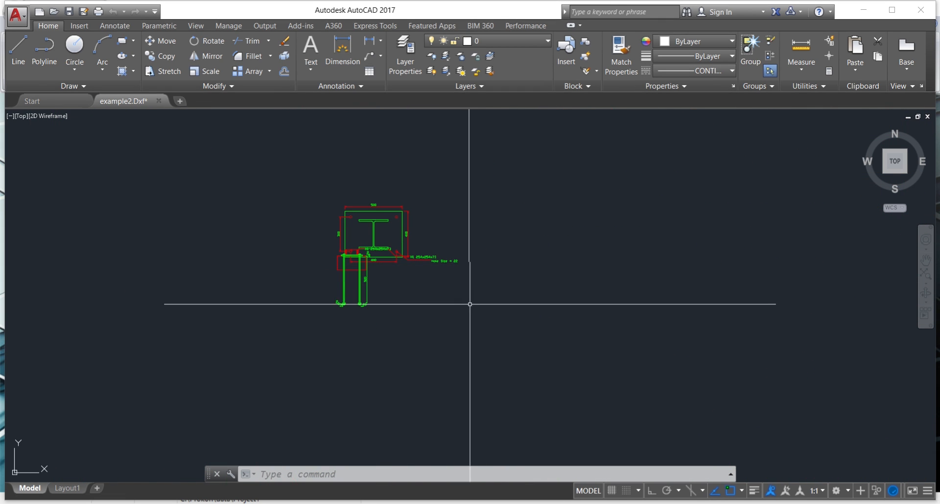
scroll(468, 305, up, 2)
scroll(371, 266, up, 8)
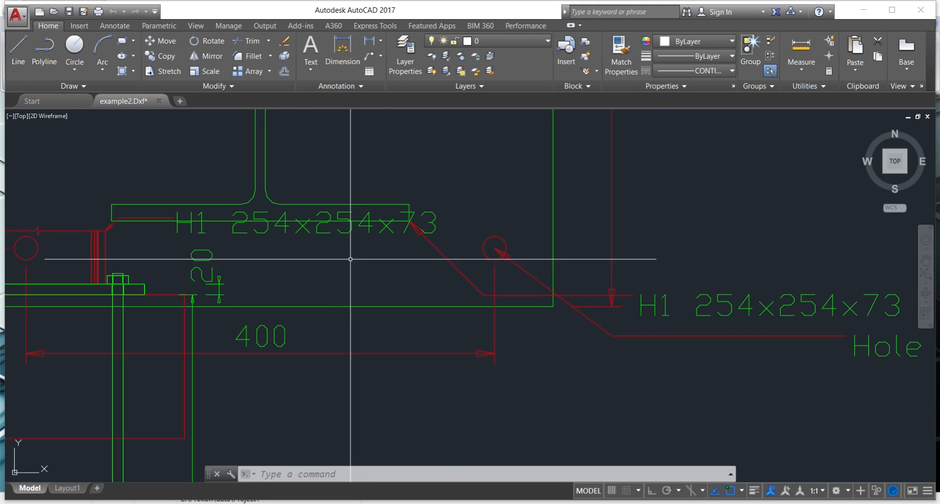
Move the anchor bolt elevation to the left of the base plate plan so the two views no longer overlap
scroll(272, 263, down, 6)
click(248, 243)
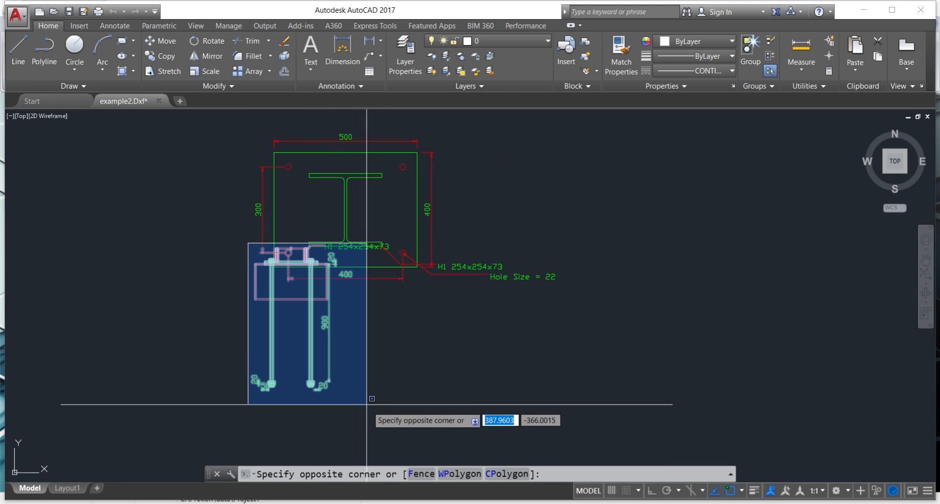
click(361, 421)
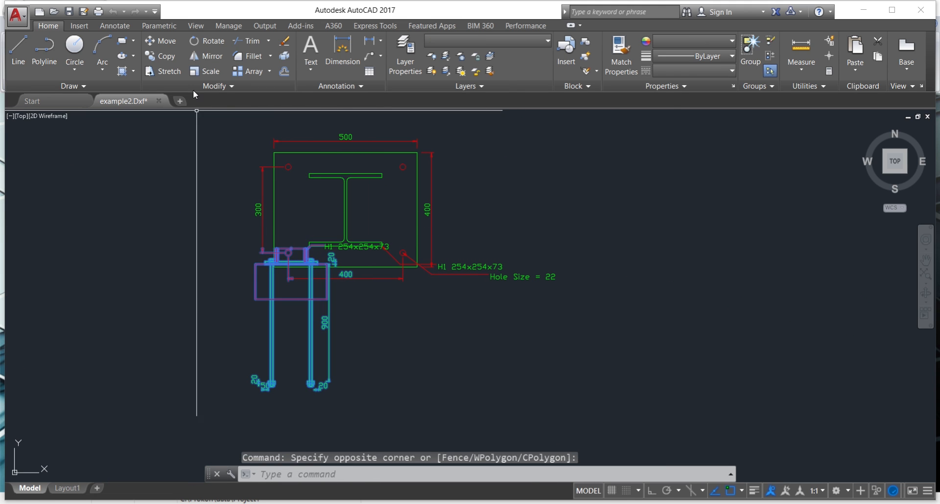
click(162, 41)
scroll(431, 401, down, 2)
click(441, 403)
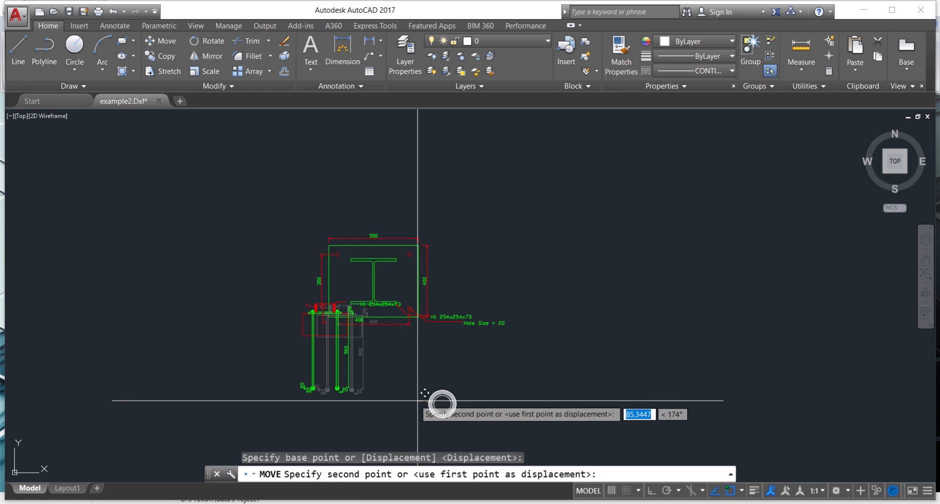
scroll(366, 363, down, 2)
click(359, 370)
scroll(340, 364, up, 4)
scroll(361, 353, down, 3)
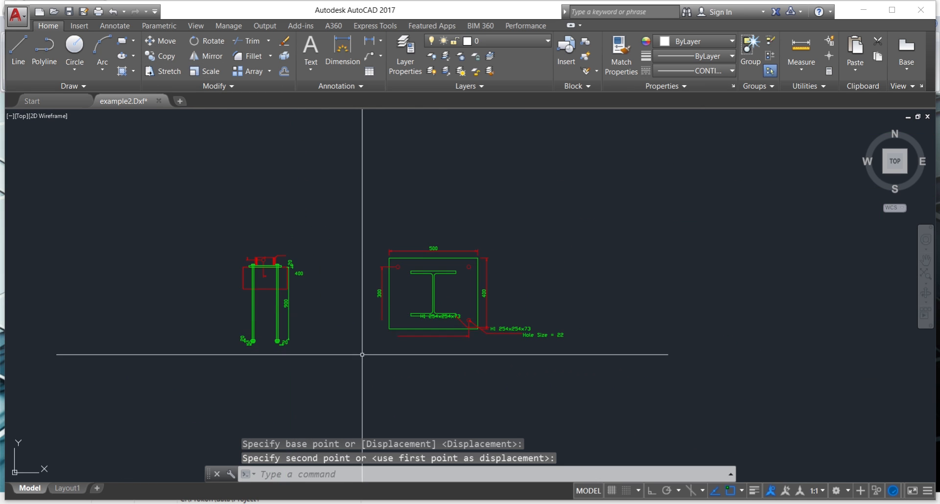
Stretch the bottom edge of the red foundation outline vertically downward with Ortho on, past the lower ends of the anchor bolts
scroll(255, 282, up, 2)
scroll(256, 281, up, 2)
scroll(397, 279, up, 2)
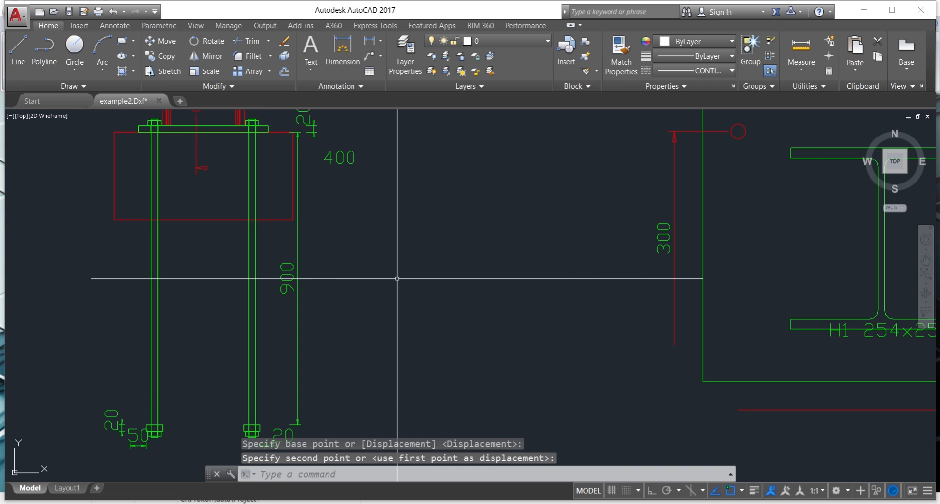
scroll(397, 278, down, 5)
scroll(336, 268, up, 6)
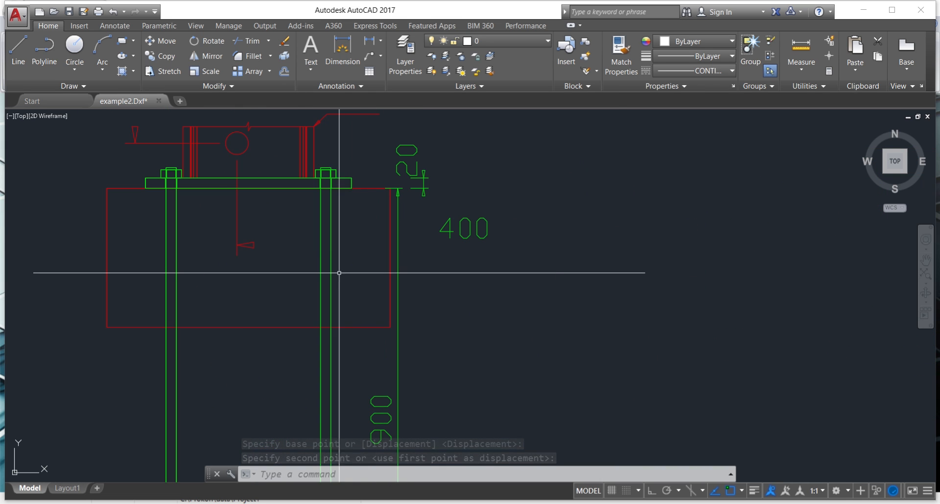
click(290, 290)
click(270, 359)
scroll(281, 336, down, 4)
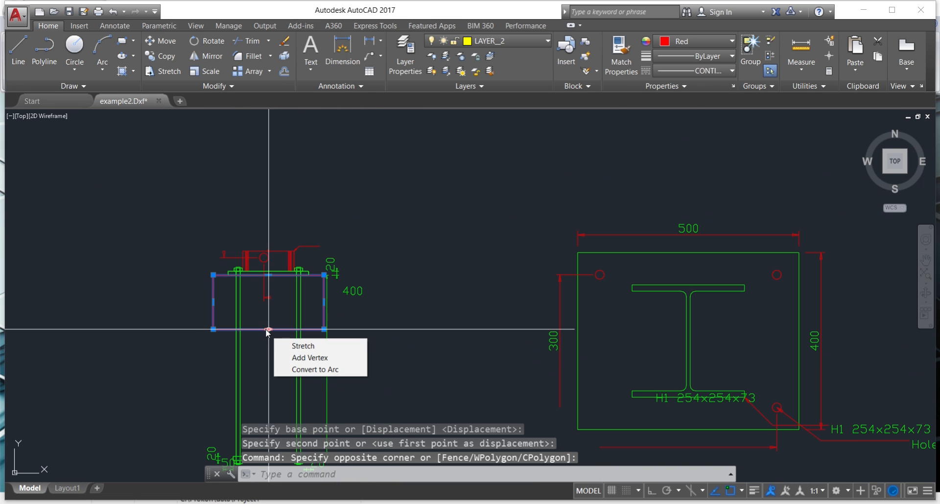
click(266, 329)
scroll(267, 317, down, 2)
scroll(266, 318, up, 3)
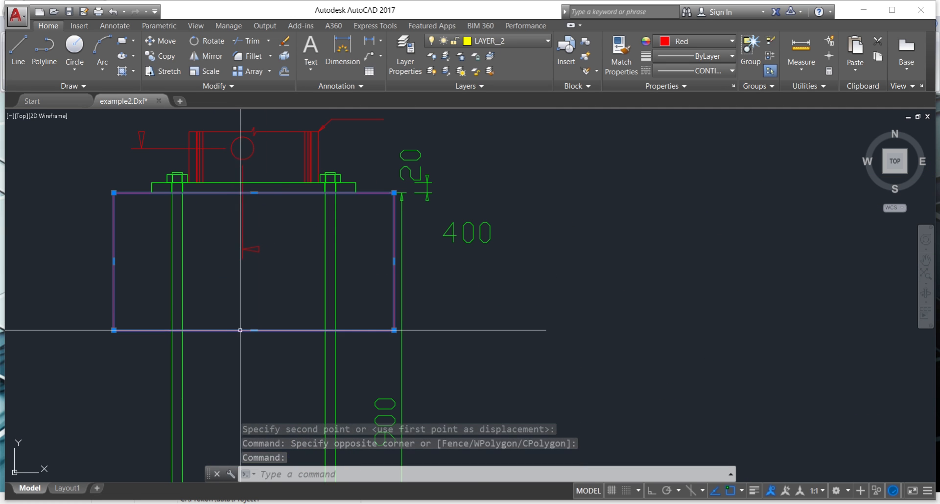
click(257, 330)
scroll(254, 330, down, 5)
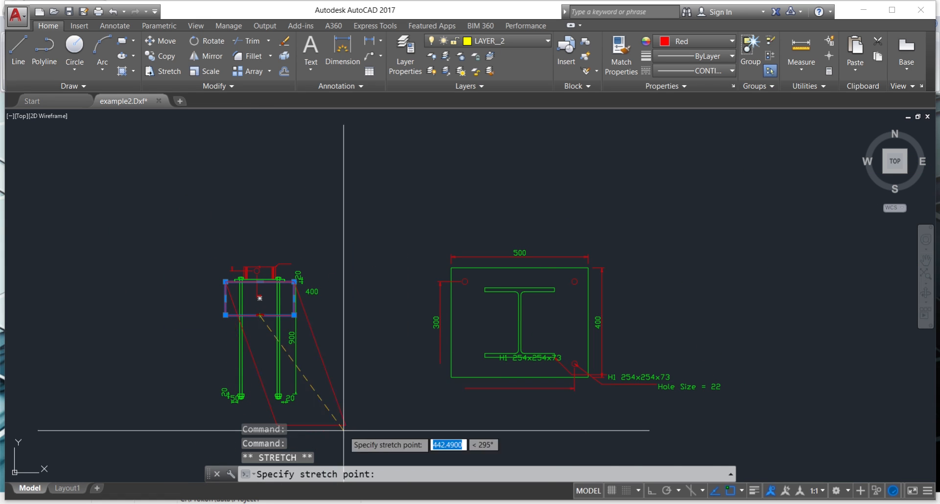
click(651, 491)
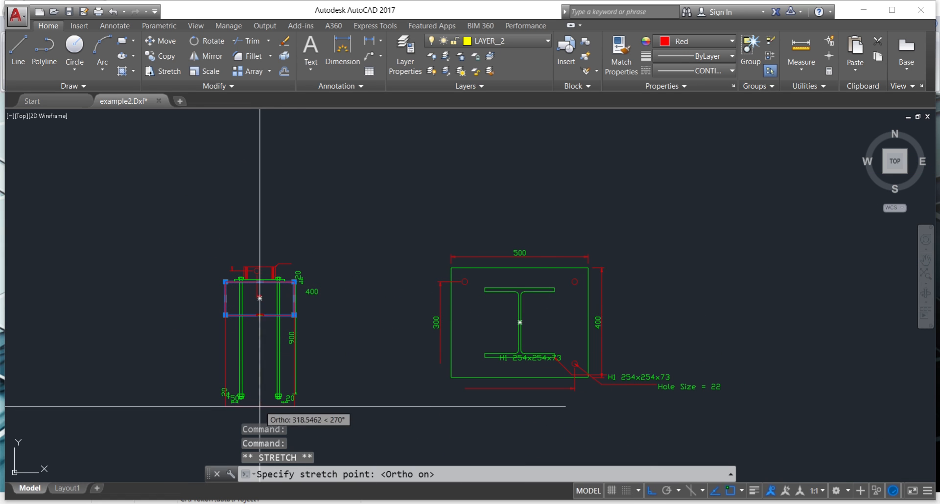
drag(262, 411, 254, 336)
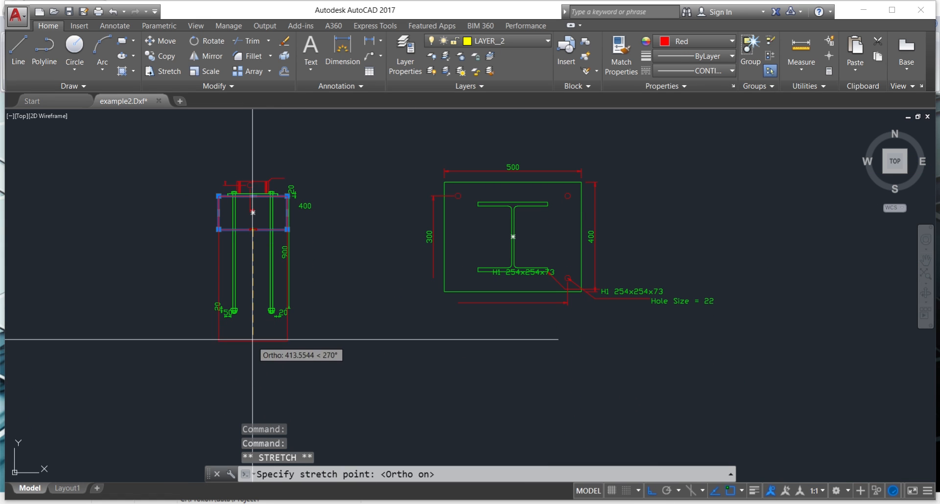
click(252, 332)
key(Escape)
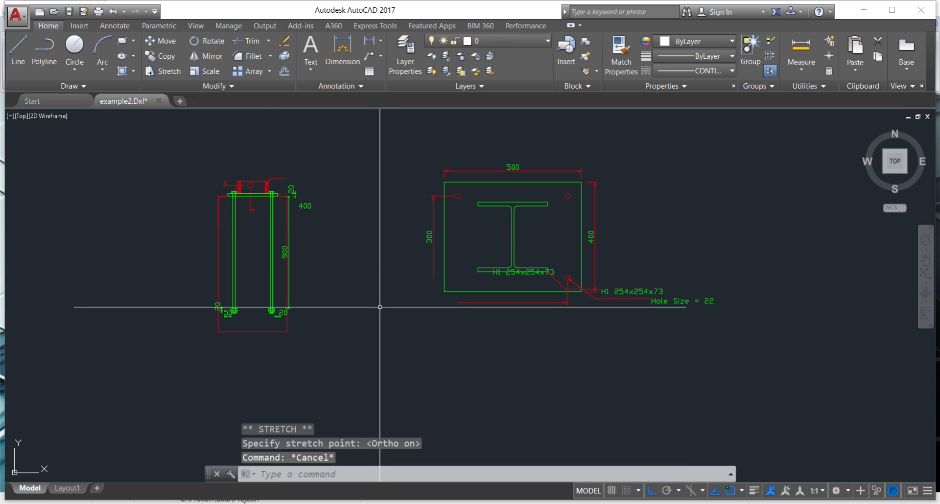
drag(471, 358, 458, 364)
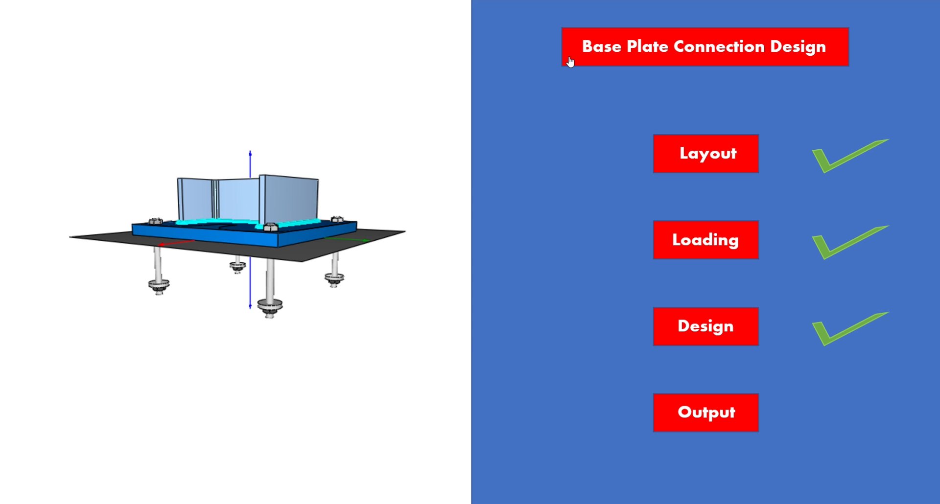
click(569, 61)
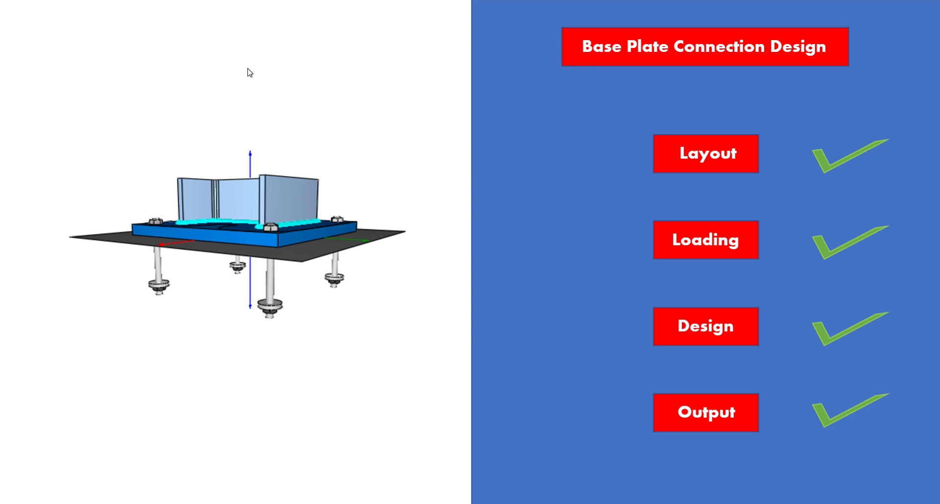